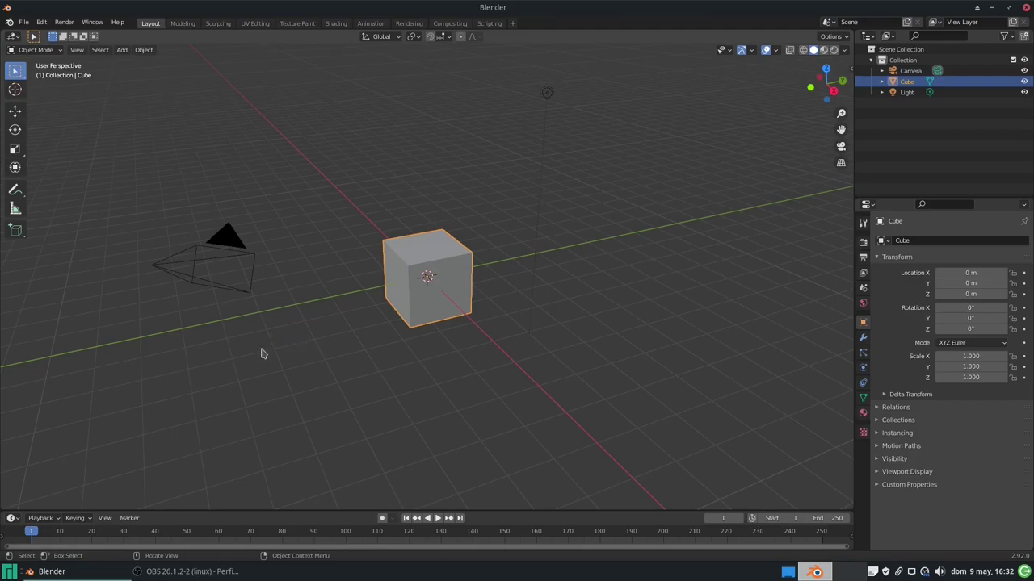
- Orbit and zoom the viewport to inspect the default cube
mouse_move(261, 353)
middle_down()
mouse_move(337, 321)
mouse_move(466, 325)
middle_up()
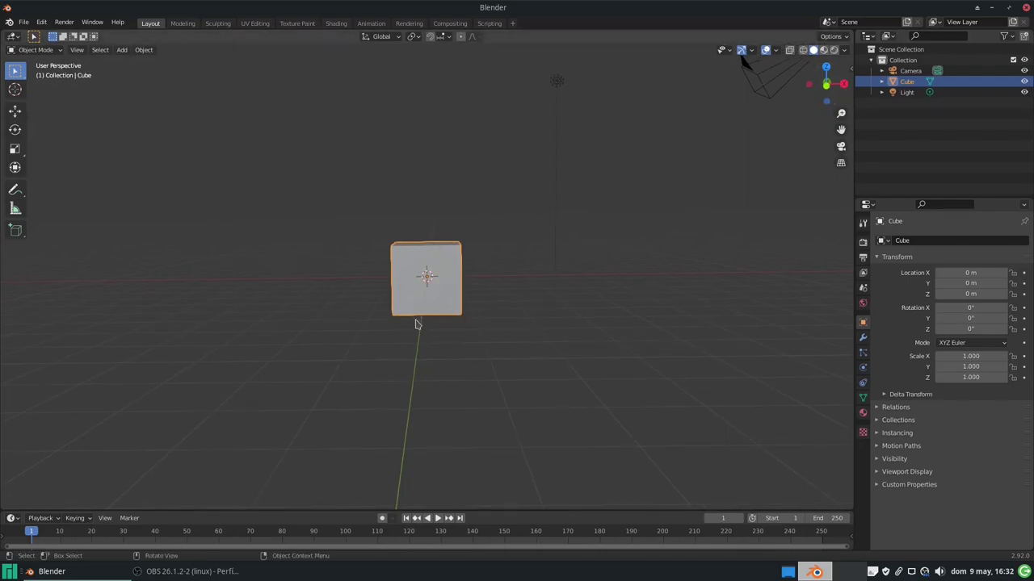
scroll(418, 326, up, 2)
middle_drag(431, 285, 466, 263)
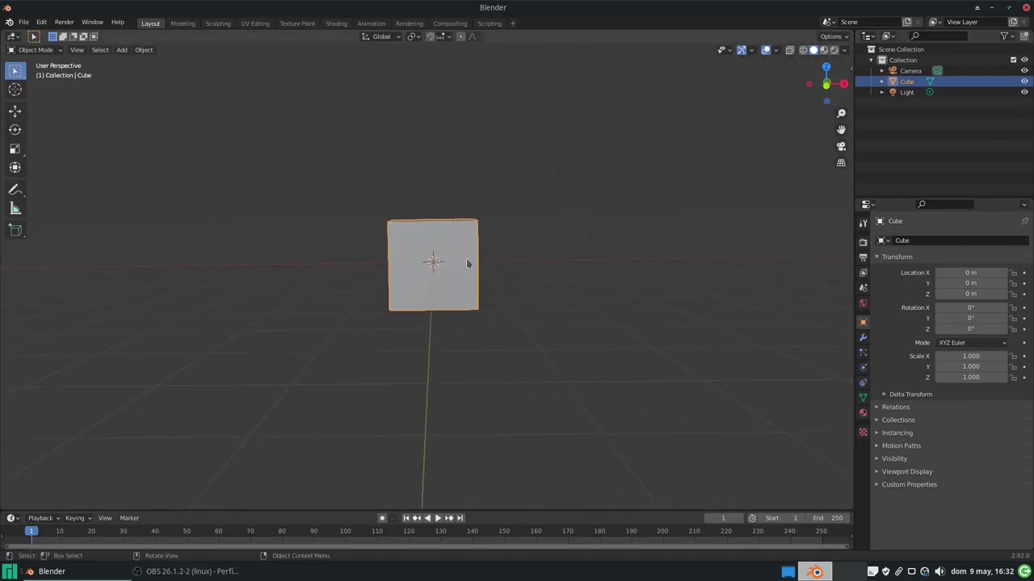
- Delete the default cube and add a plane scaled to 5
key(x)
click(449, 279)
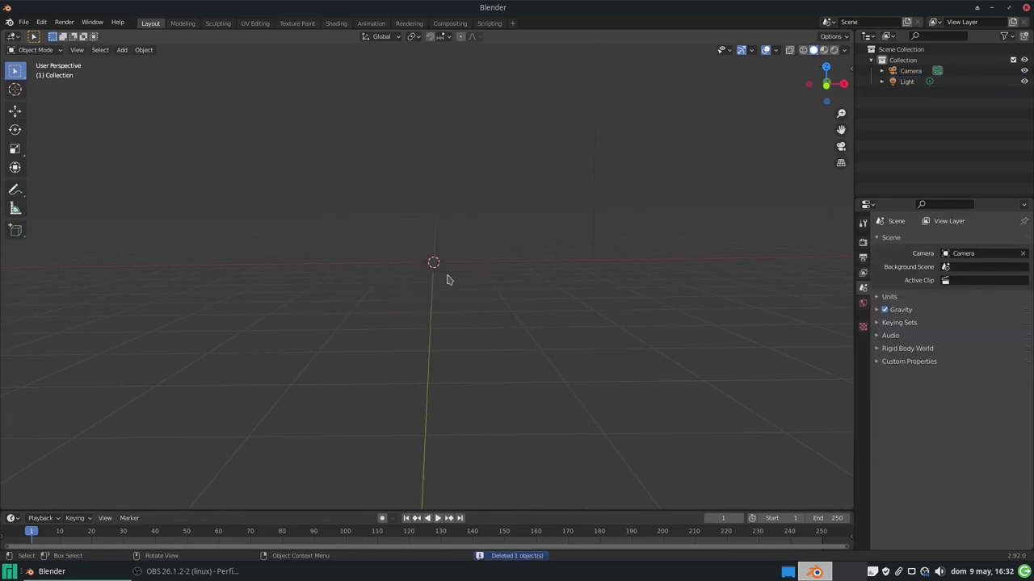
key(shift+a)
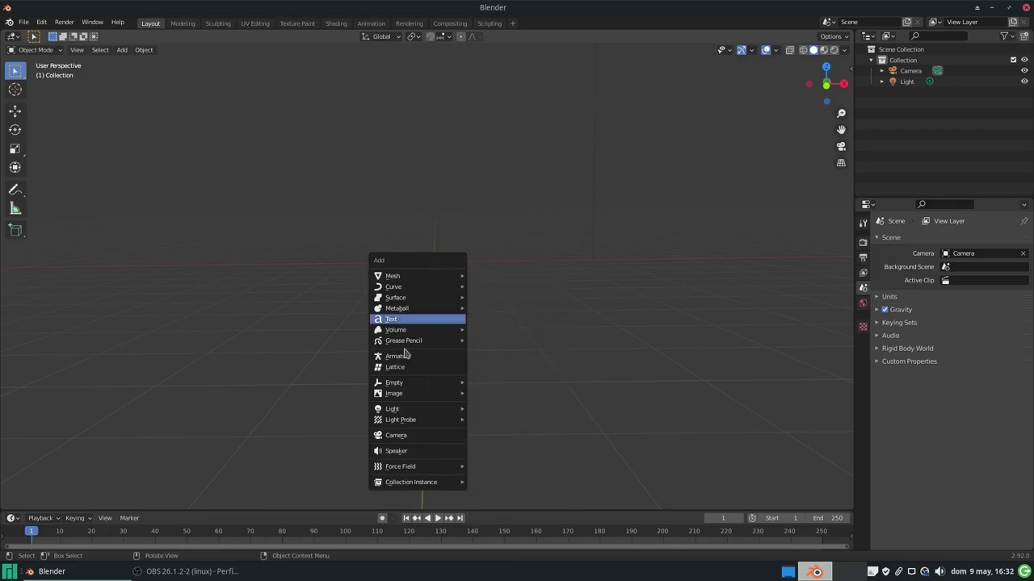
mouse_move(412, 276)
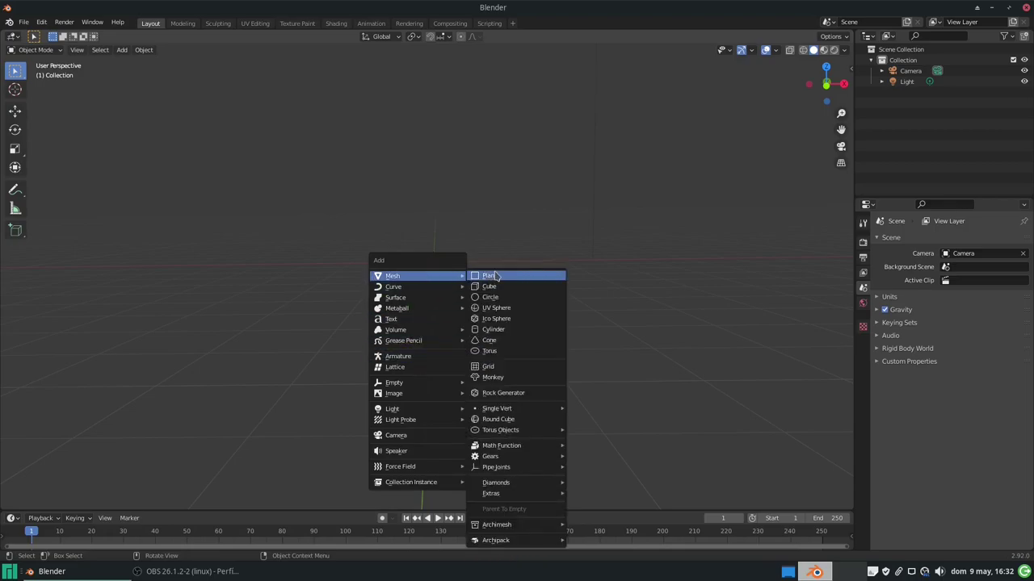
click(495, 279)
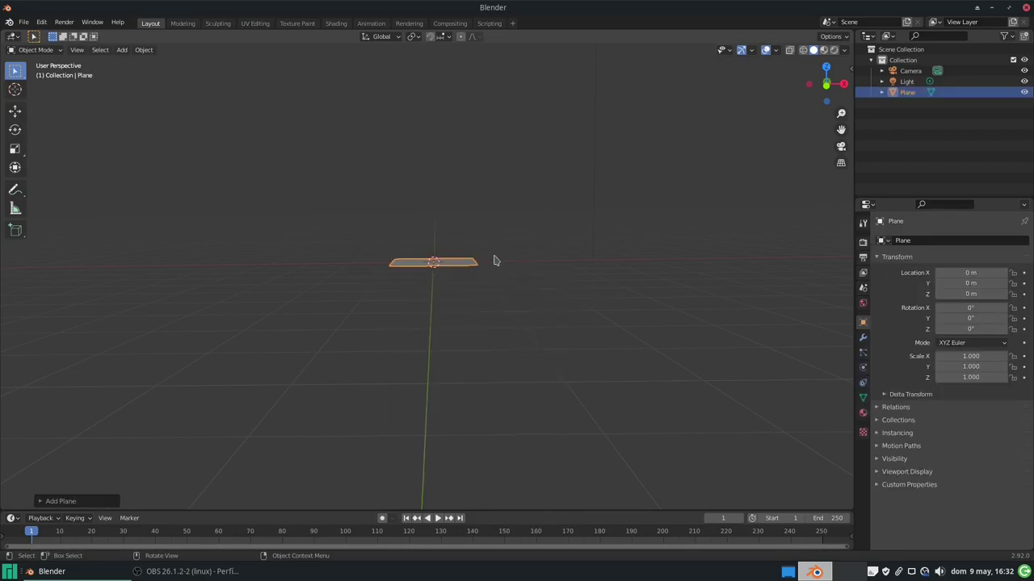
key(s)
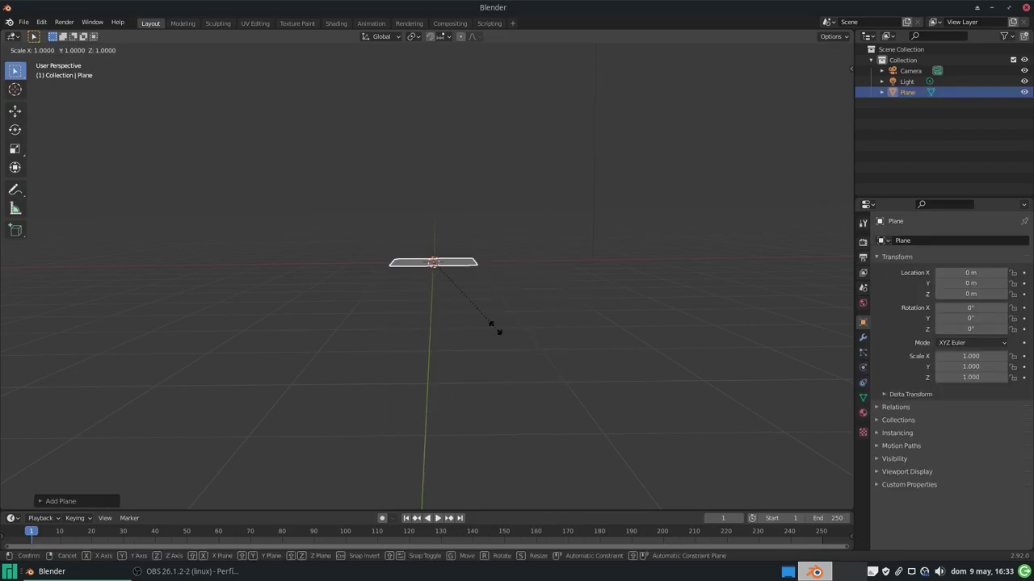
key(5)
key(Return)
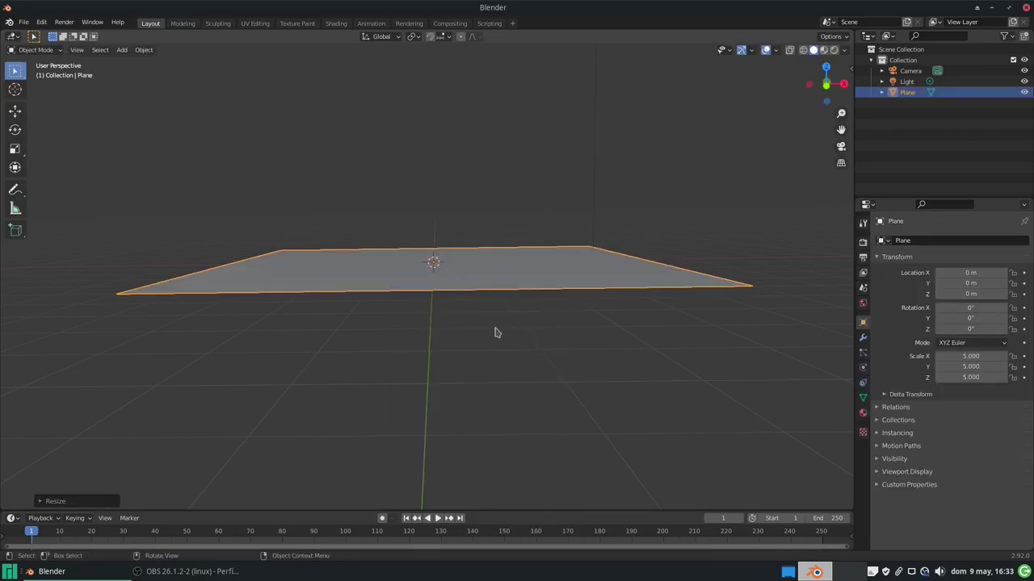
- Orbit and zoom in on the plane, then show its Modifier Properties
mouse_move(443, 301)
middle_down()
mouse_move(358, 397)
mouse_move(392, 361)
mouse_move(402, 380)
middle_up()
scroll(493, 259, up, 2)
scroll(505, 275, up, 2)
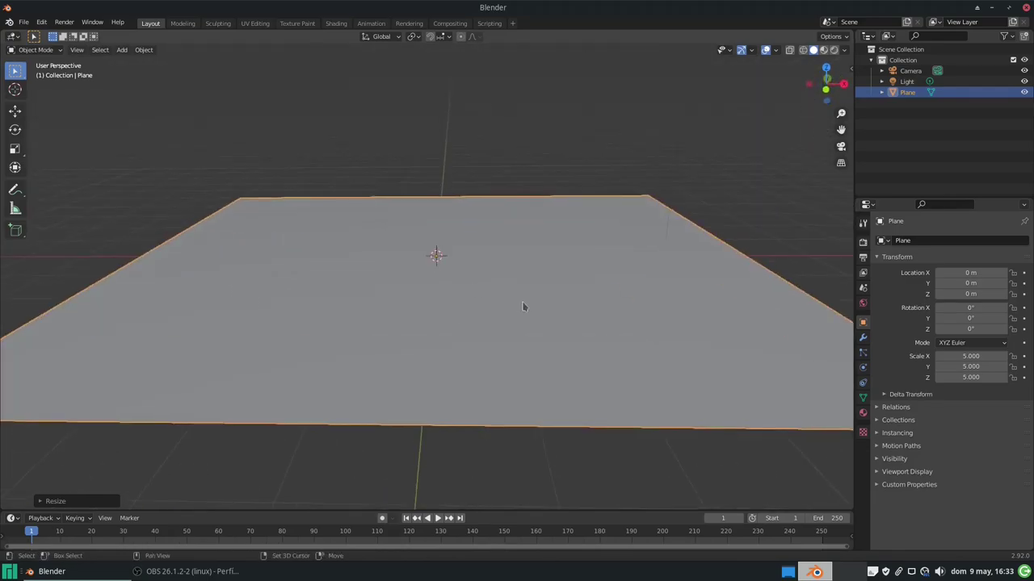
scroll(508, 265, up, 2)
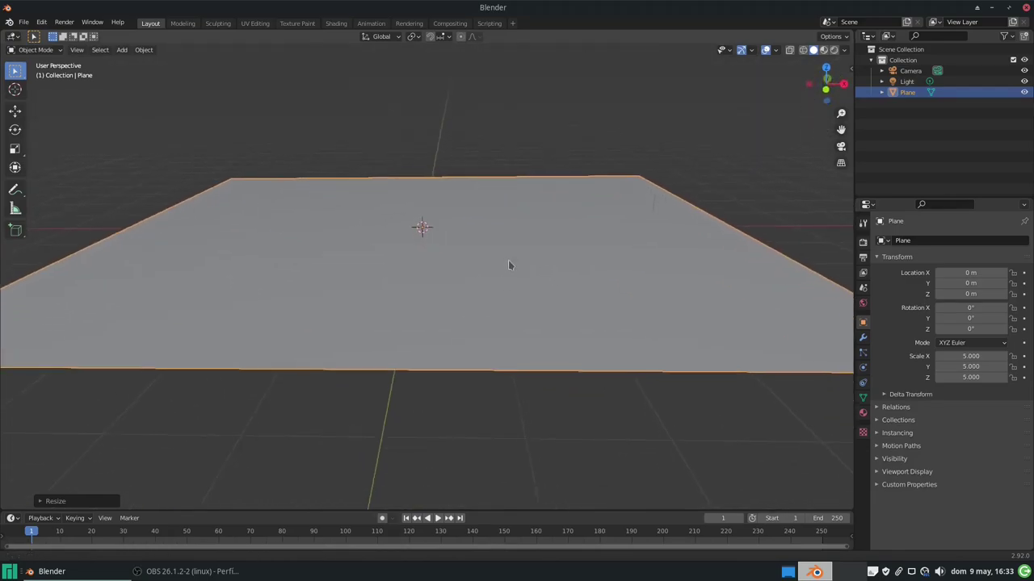
click(863, 338)
- Add a Multires modifier to the plane and subdivide it to level 3
click(946, 242)
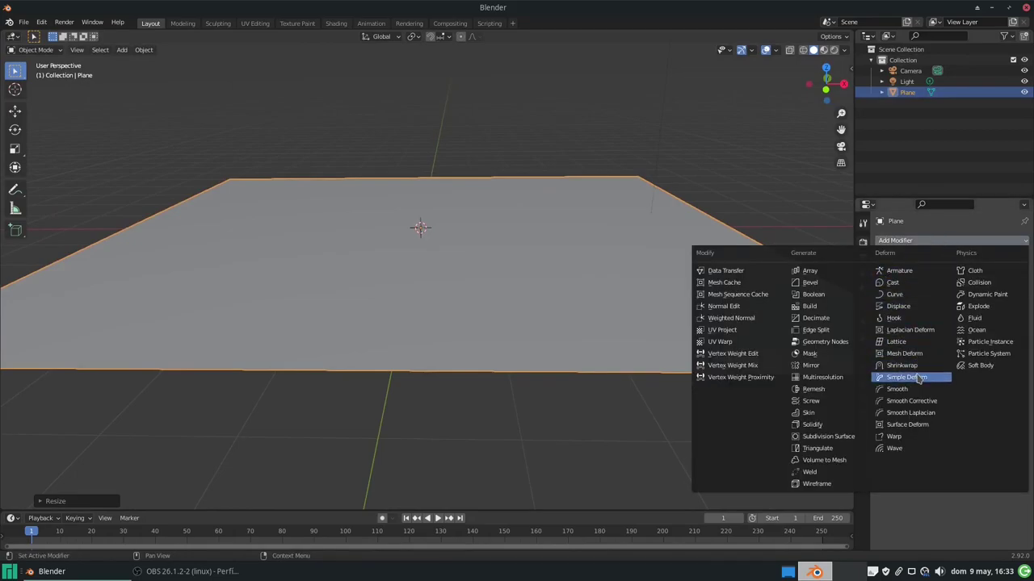
click(820, 378)
click(935, 356)
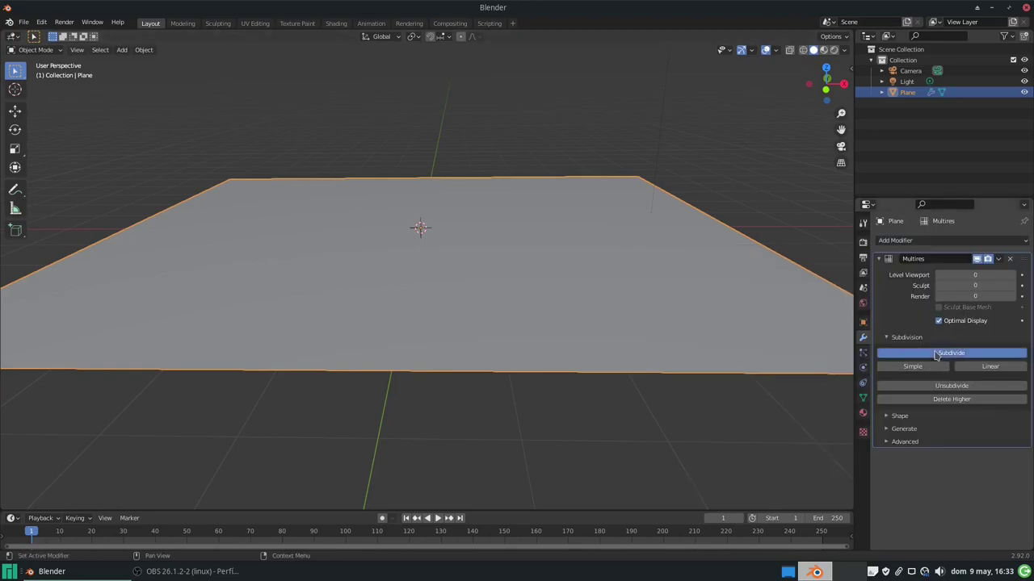
click(935, 355)
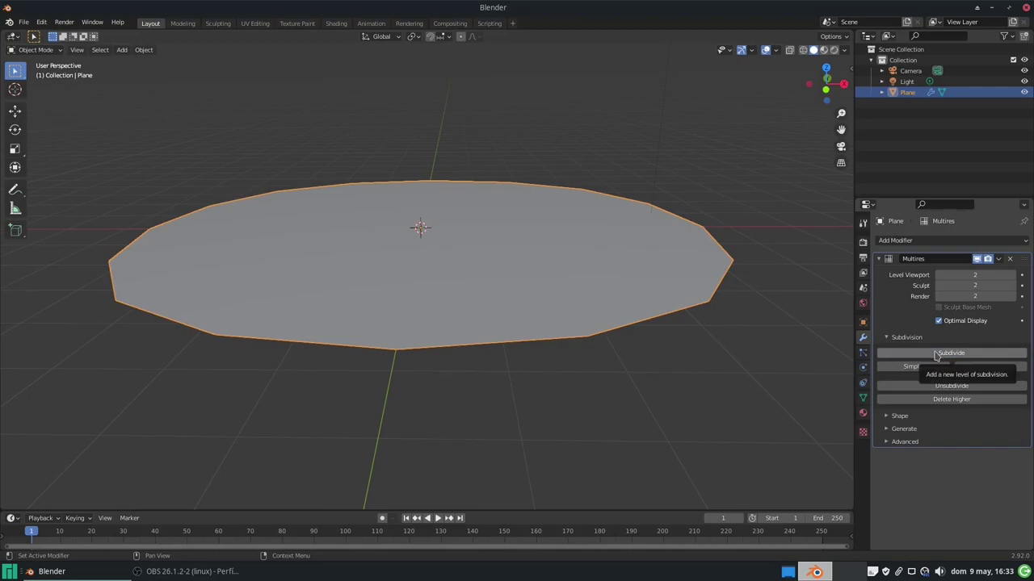
click(935, 355)
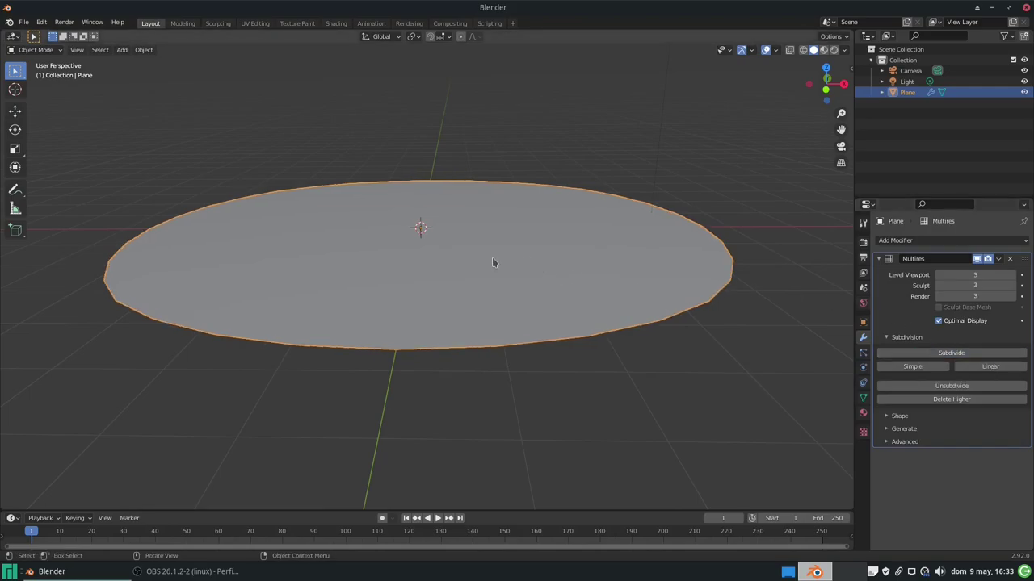
- Add a Displace modifier with a new image texture and browse for its image
click(921, 240)
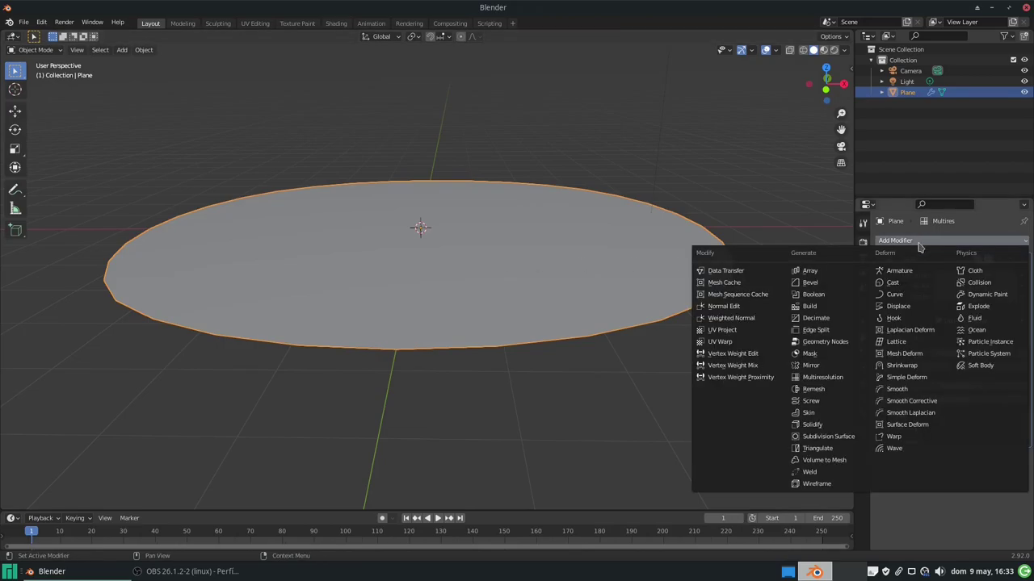
click(898, 306)
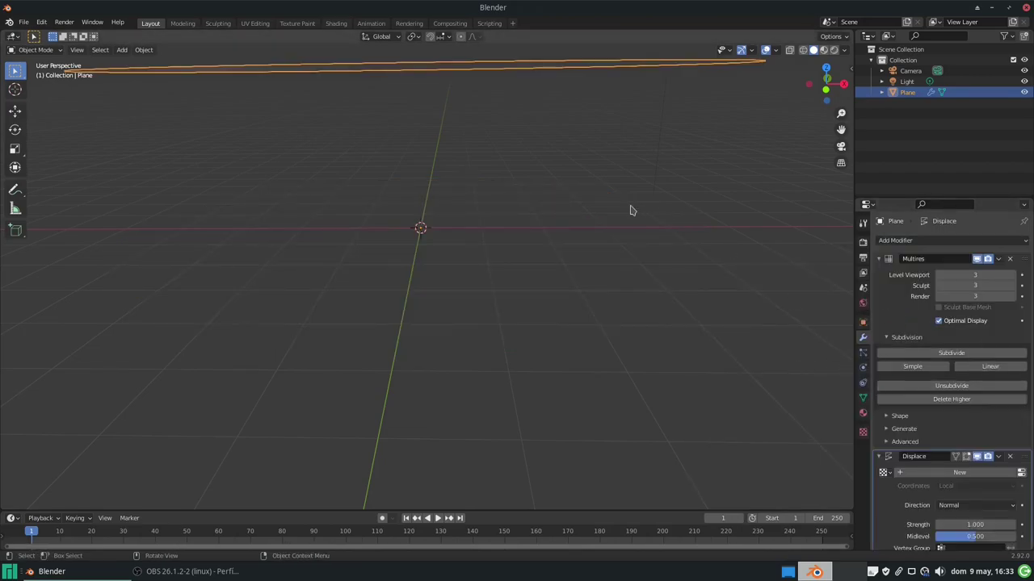
scroll(934, 485, down, 1)
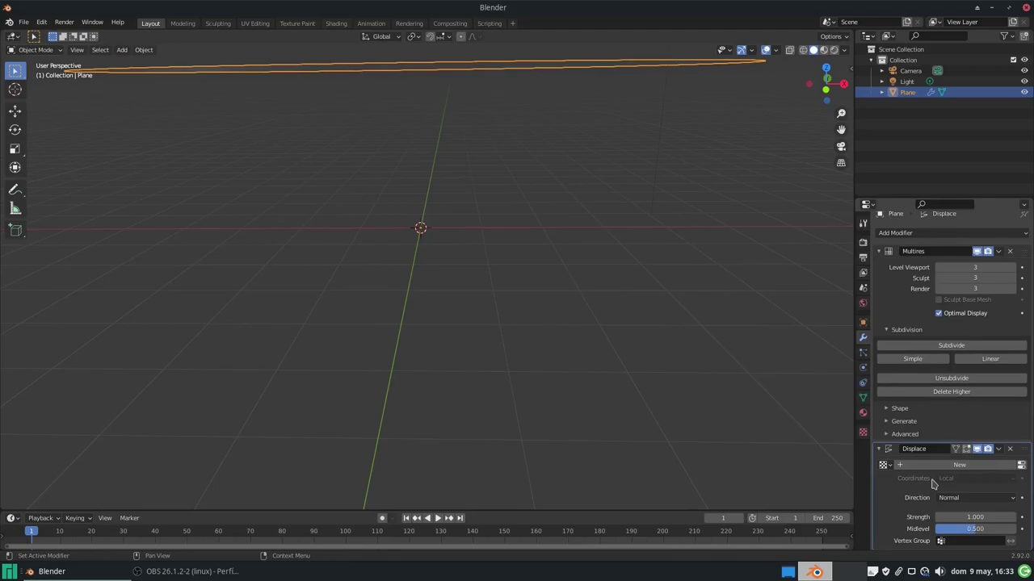
click(1021, 466)
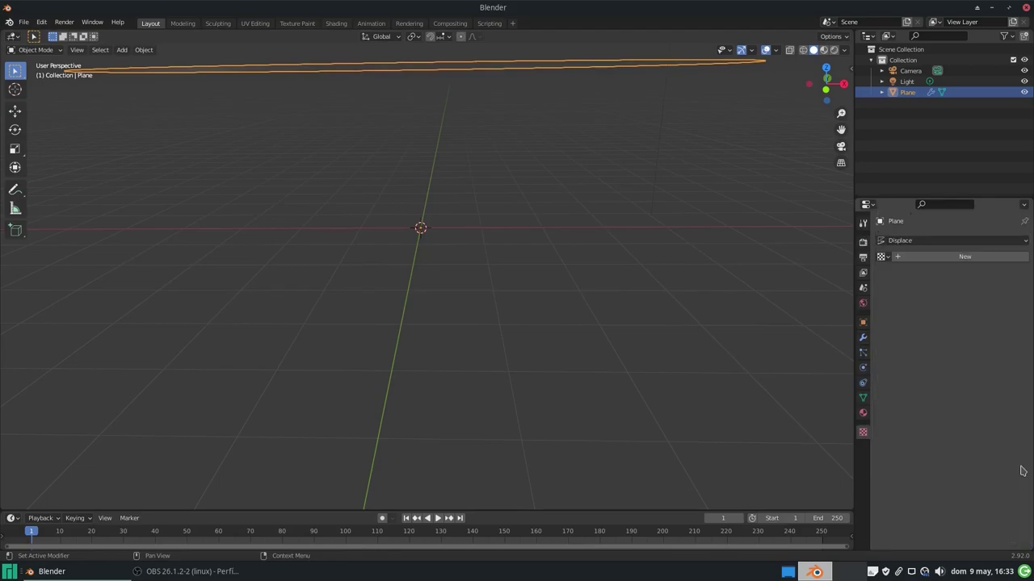
click(942, 259)
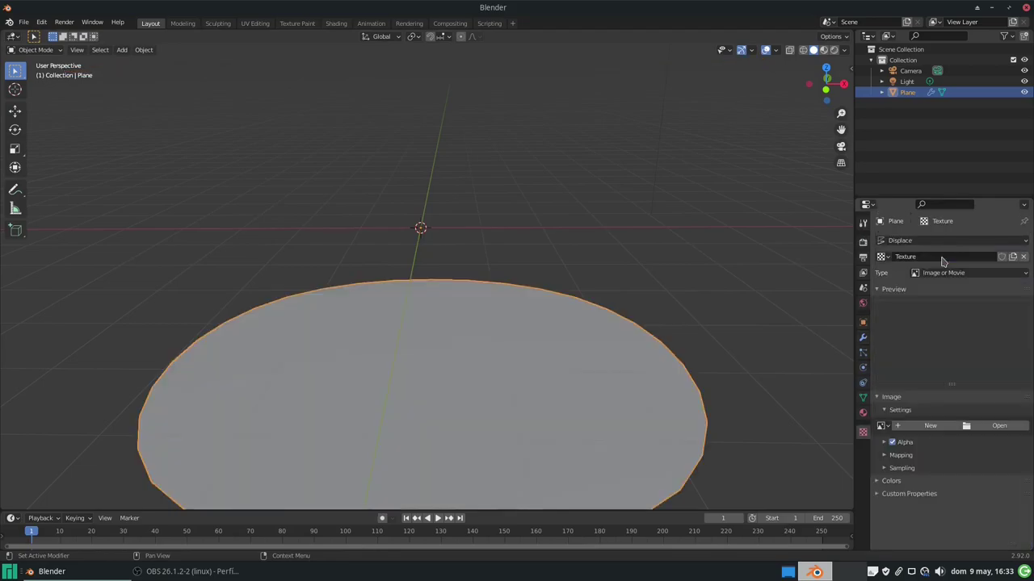
click(985, 427)
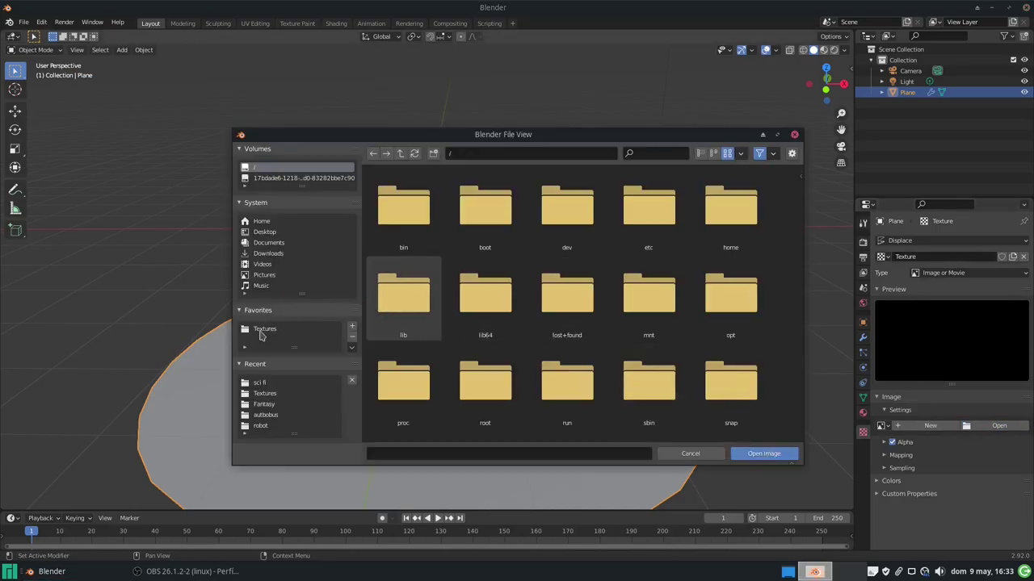
- Pick the 1024 × 617 TexturesCom rock image from the Textures folder for the Displace texture
click(262, 329)
scroll(744, 283, down, 4)
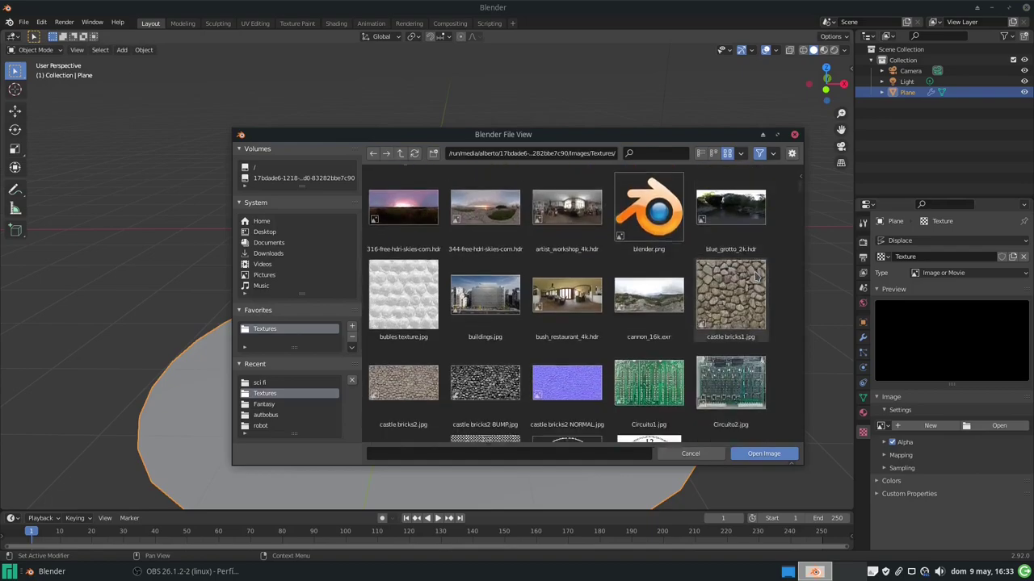
scroll(742, 279, down, 2)
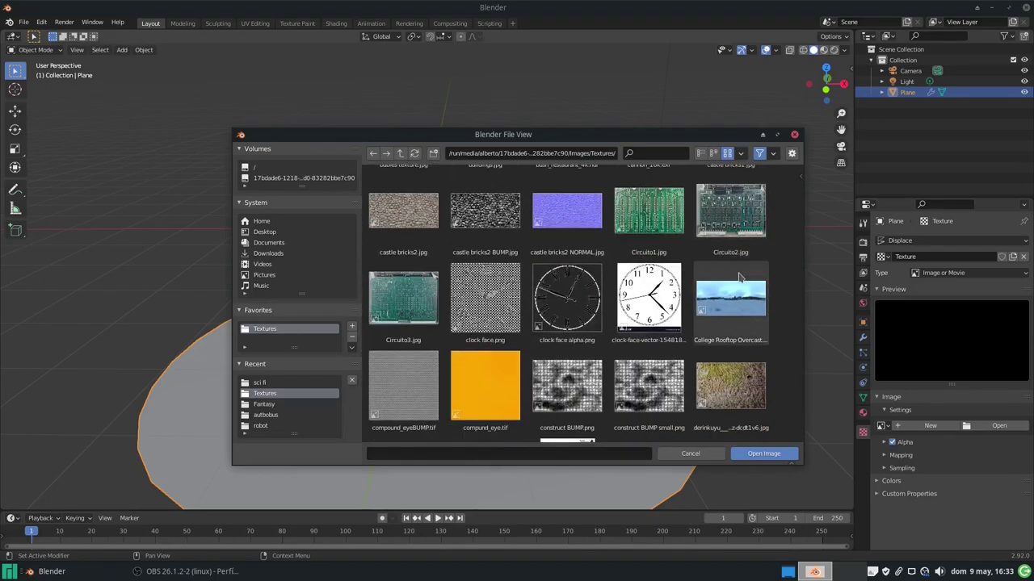
scroll(764, 302, down, 4)
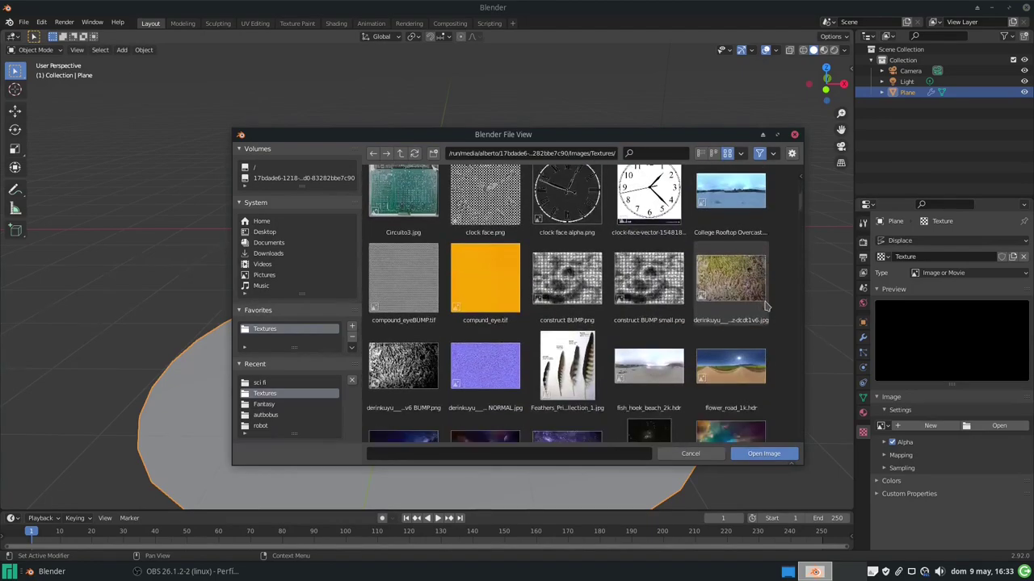
scroll(764, 302, down, 2)
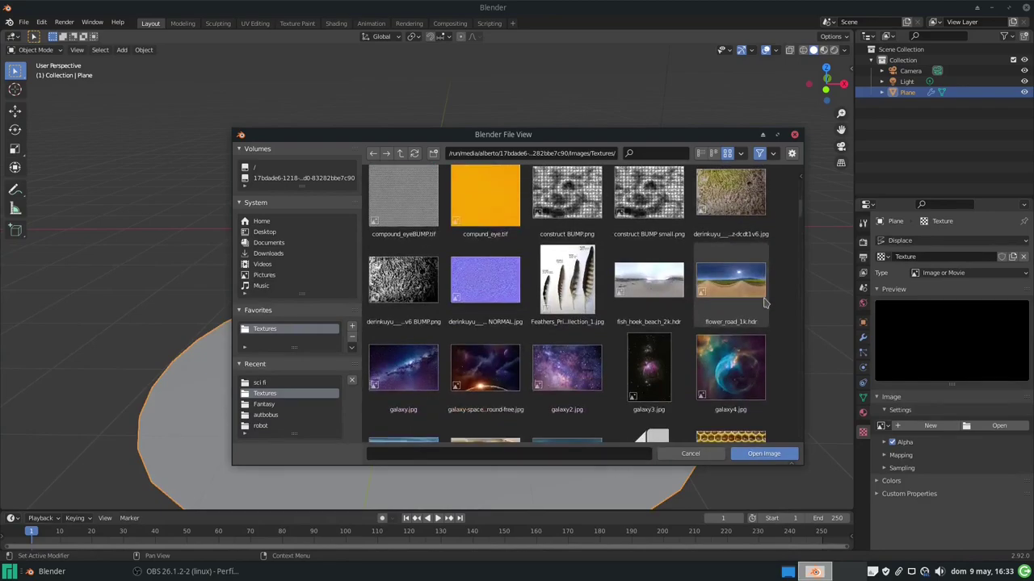
scroll(764, 302, down, 1)
scroll(764, 302, down, 4)
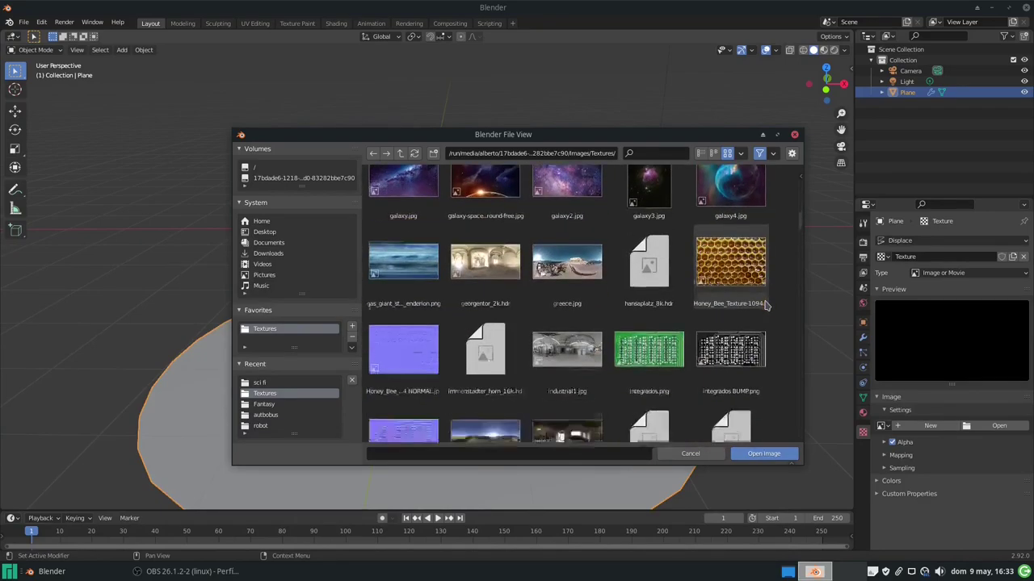
scroll(766, 305, down, 3)
scroll(766, 304, down, 2)
scroll(766, 305, down, 2)
scroll(765, 303, down, 3)
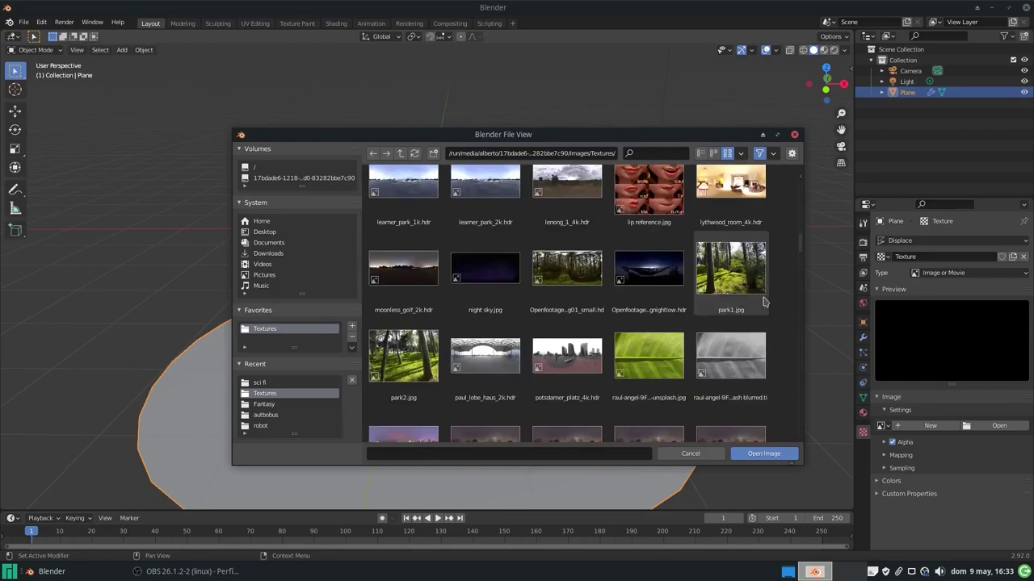
scroll(764, 302, down, 1)
scroll(764, 302, down, 1)
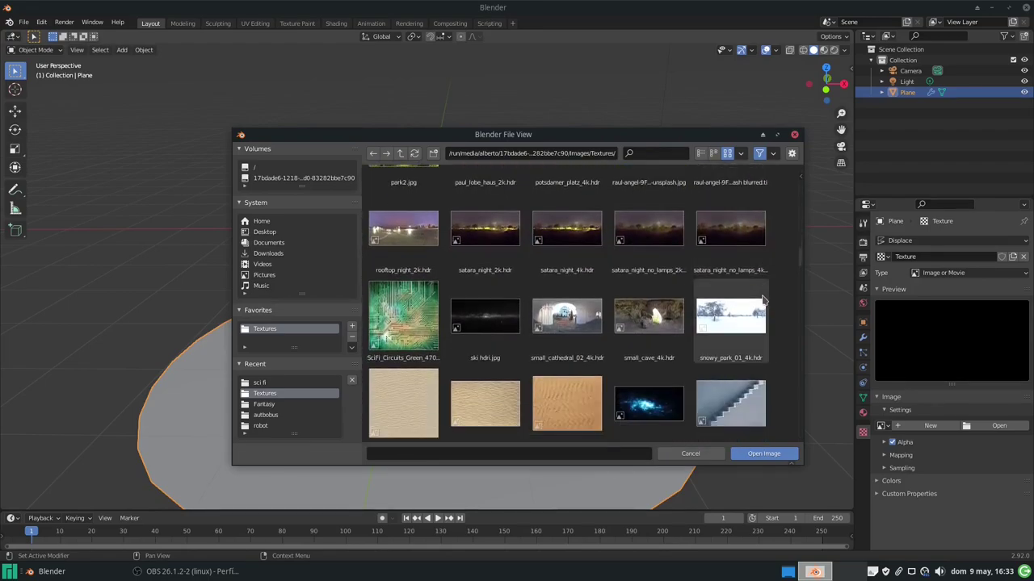
scroll(764, 301, down, 2)
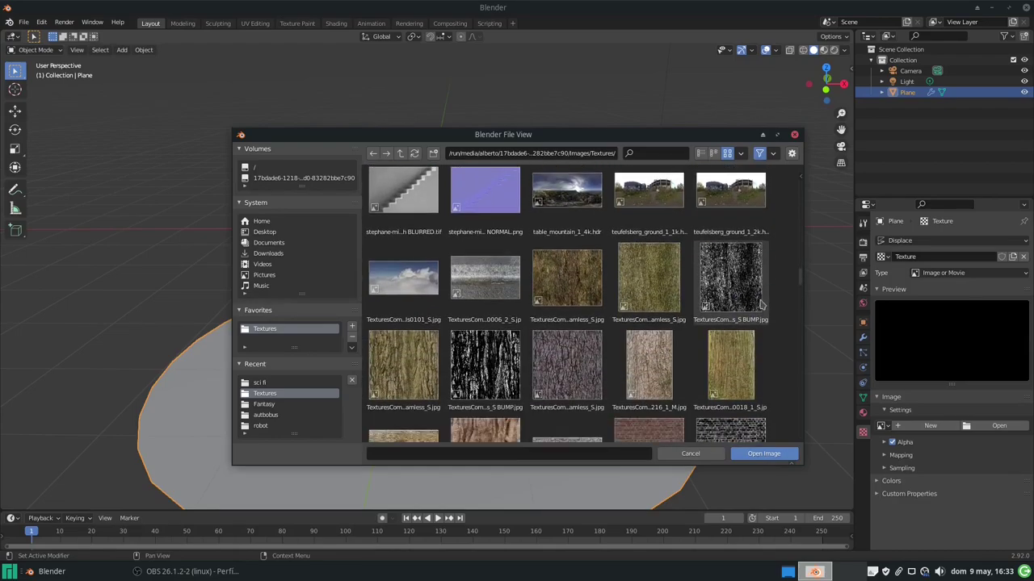
scroll(763, 301, down, 1)
scroll(761, 303, down, 2)
scroll(759, 305, down, 1)
scroll(759, 304, down, 3)
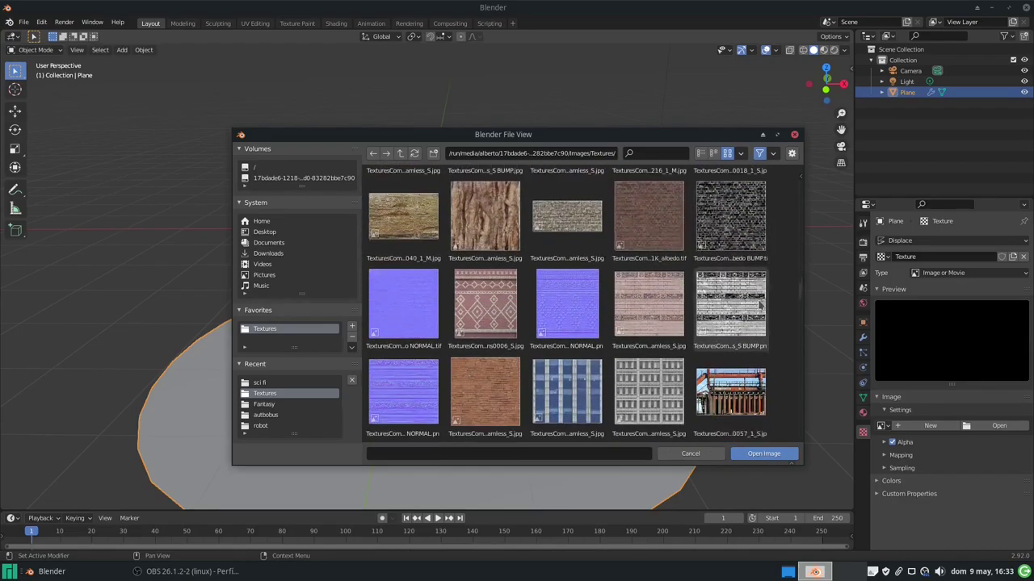
scroll(759, 305, up, 2)
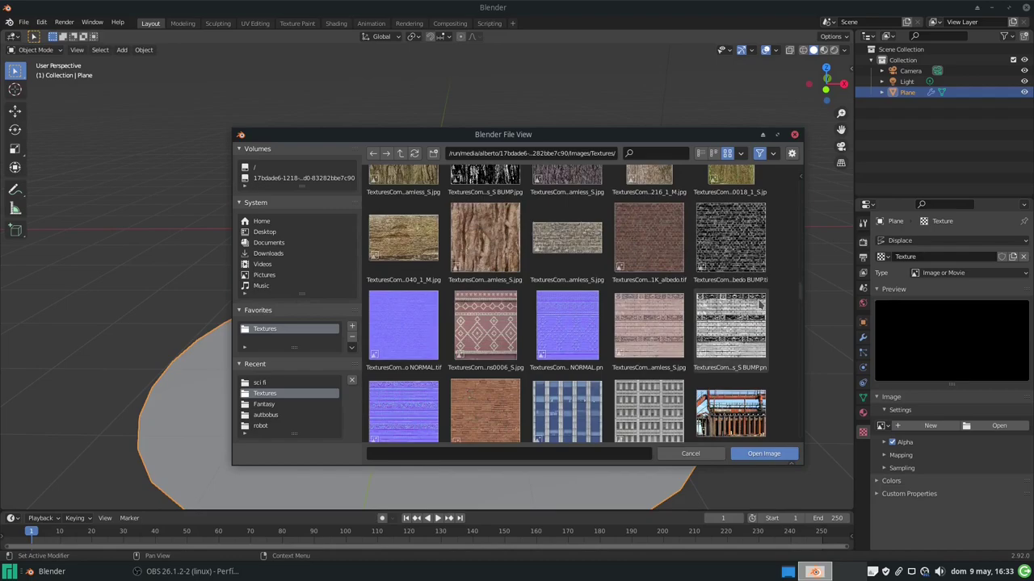
drag(799, 292, 797, 396)
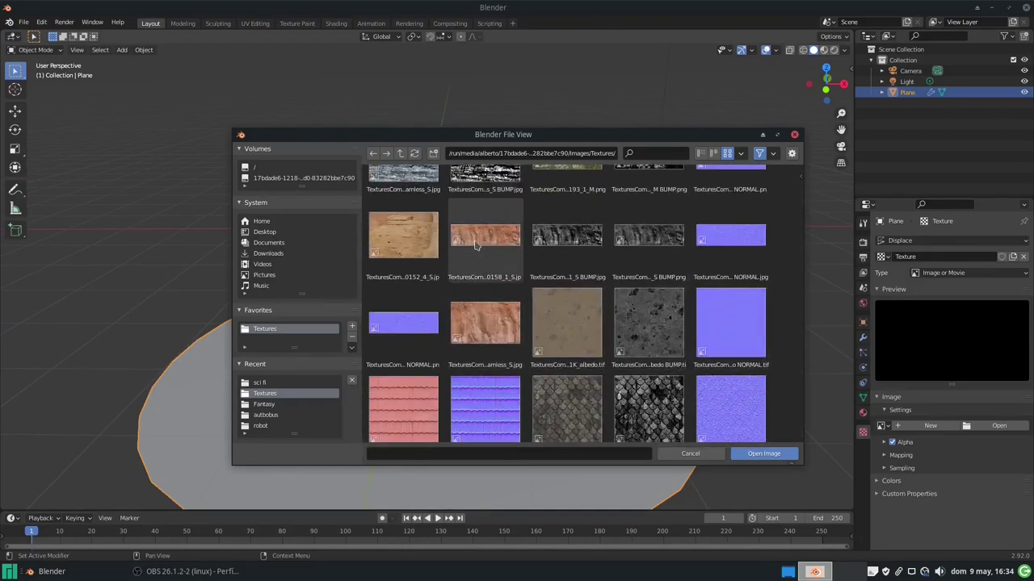
double_click(487, 326)
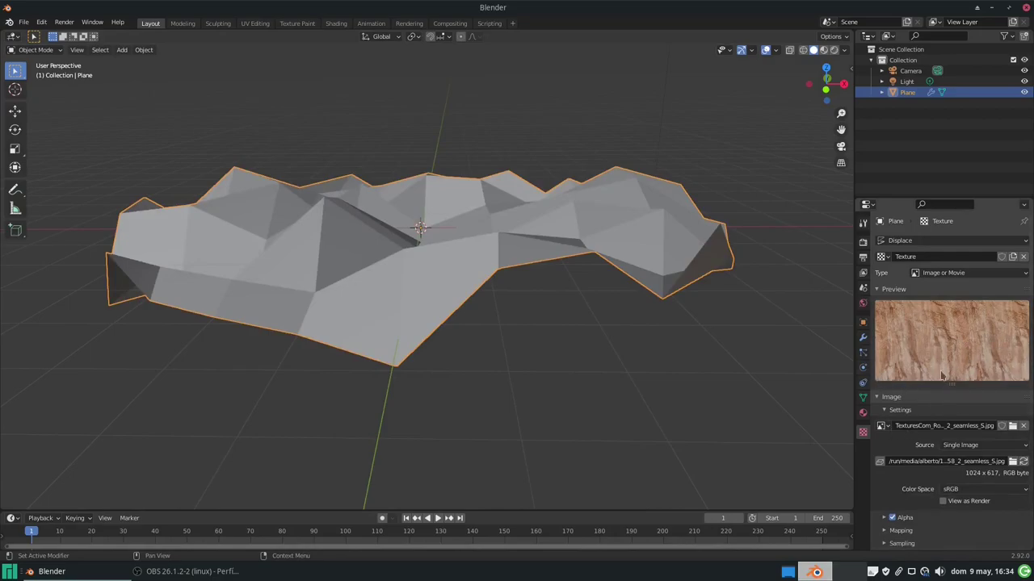
- Lower the Displace Strength to 0.05 and orbit to inspect the flattened plane
click(863, 337)
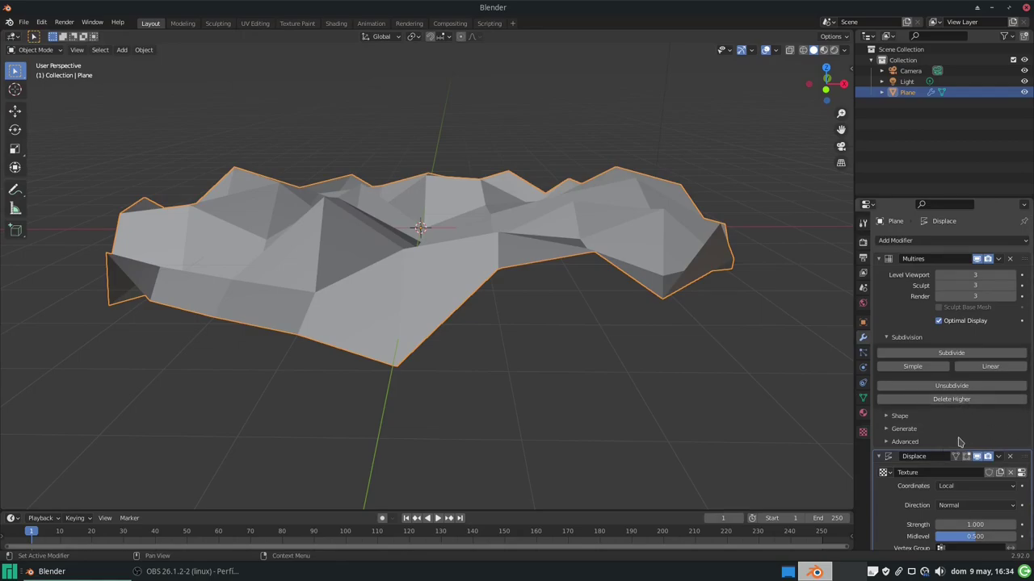
scroll(984, 499, down, 1)
click(977, 517)
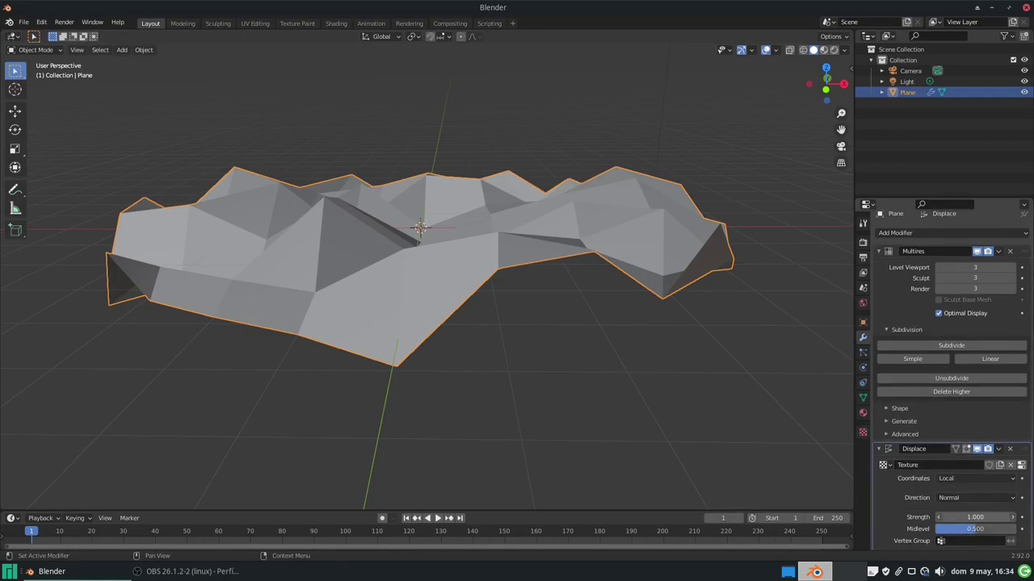
text(.05)
text(0.050)
key(Return)
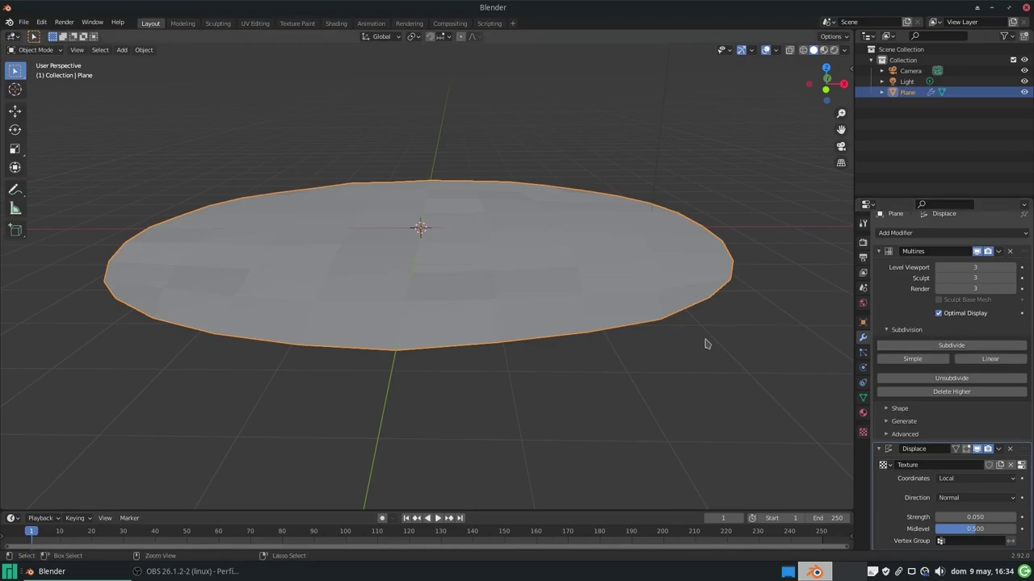
key(ctrl+3)
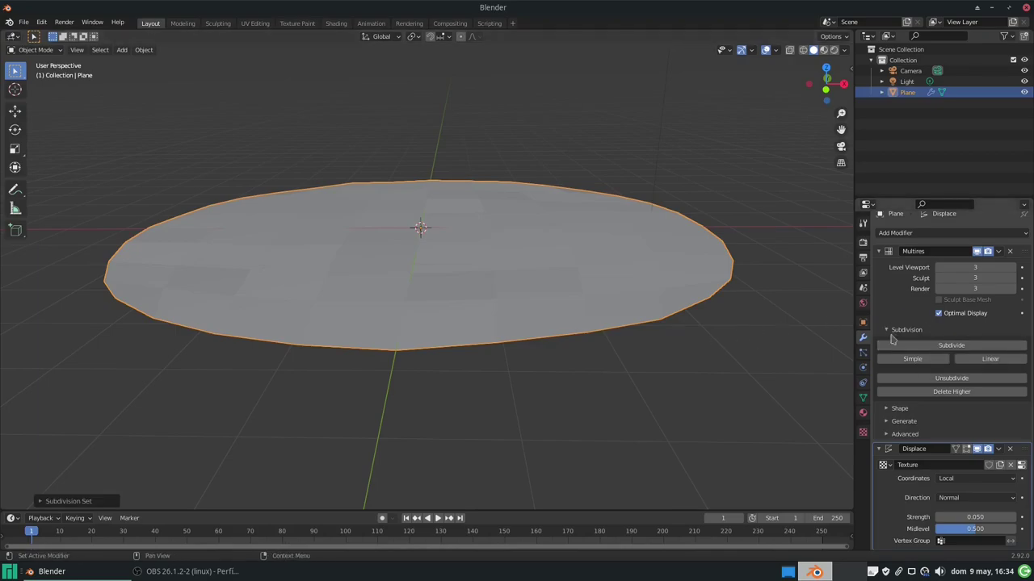
middle_drag(603, 353, 567, 301)
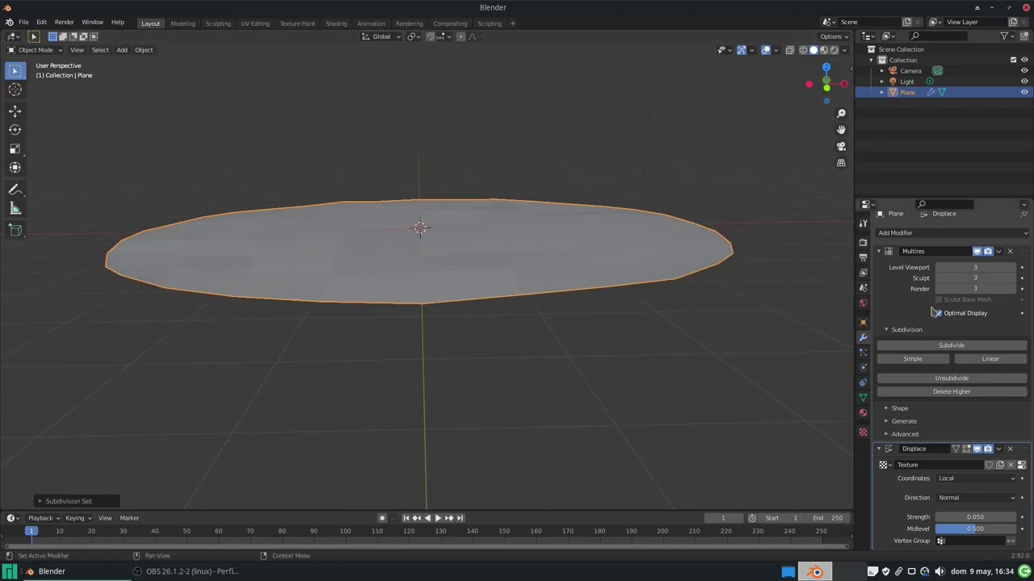
- Add a Subdivision Surface modifier above Displace and clear the Displace rock texture
click(923, 233)
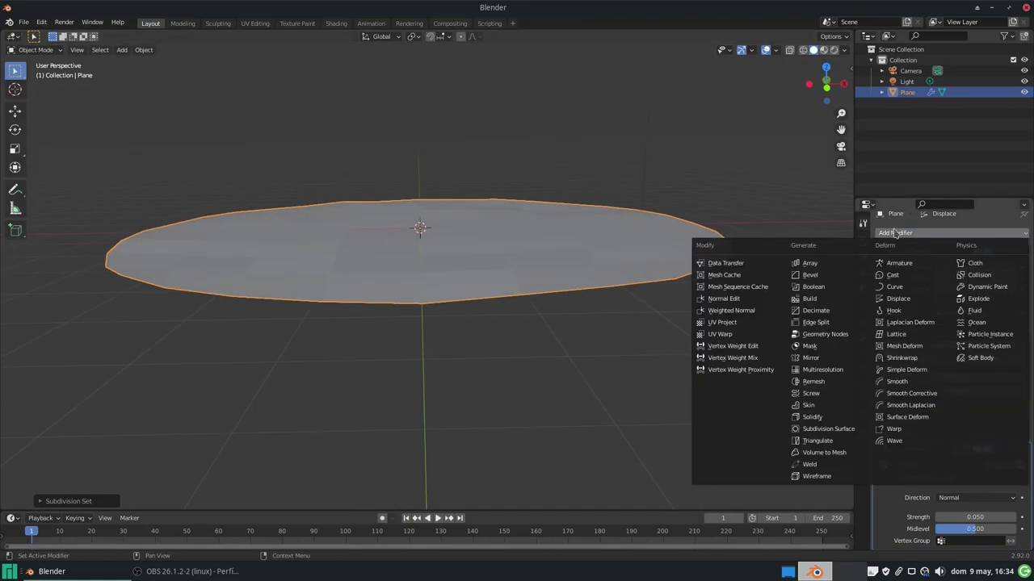
click(845, 431)
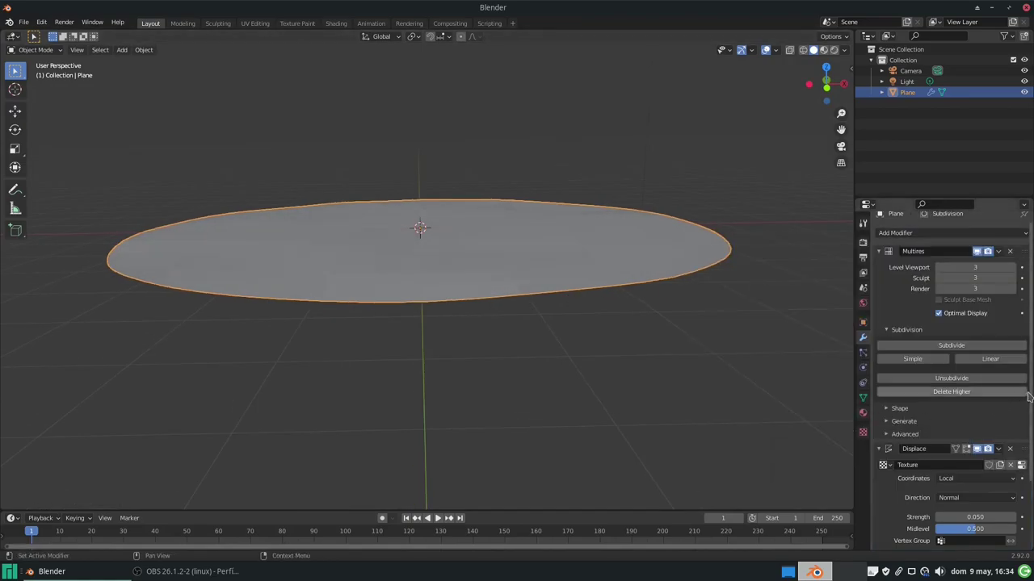
scroll(1031, 361, down, 3)
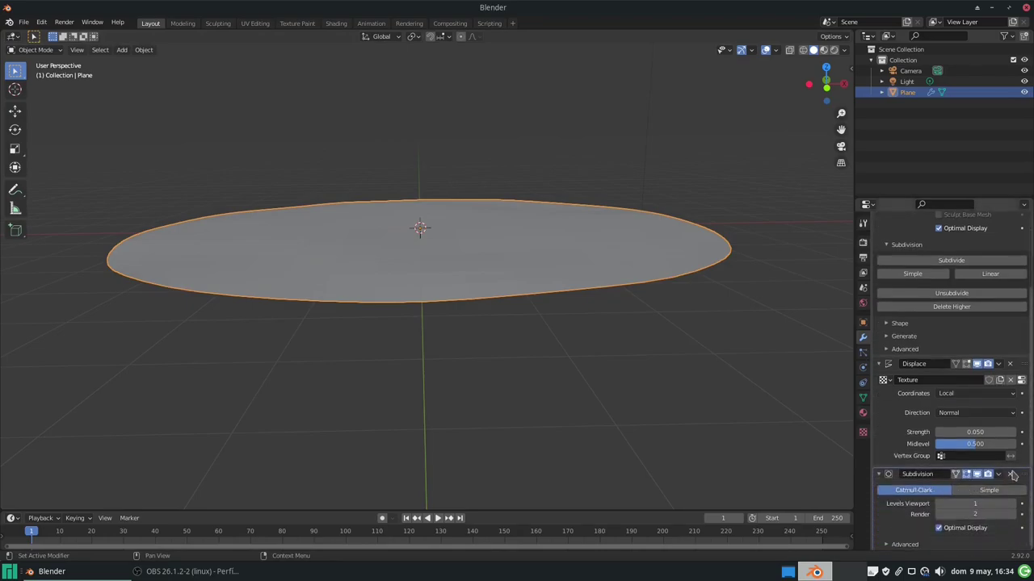
drag(1022, 476, 991, 349)
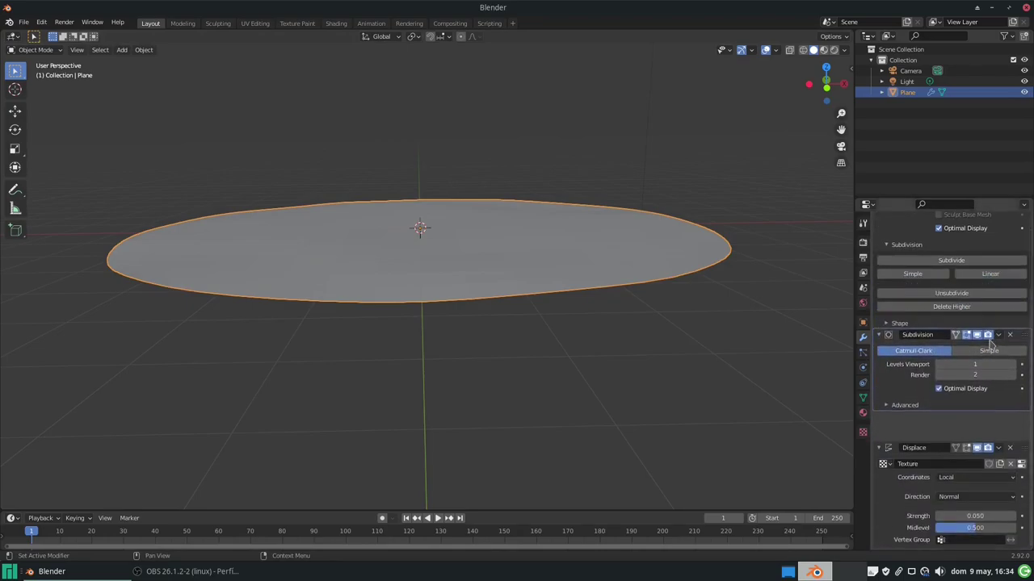
mouse_move(676, 311)
middle_down()
mouse_move(502, 286)
mouse_move(558, 317)
mouse_move(905, 321)
middle_up()
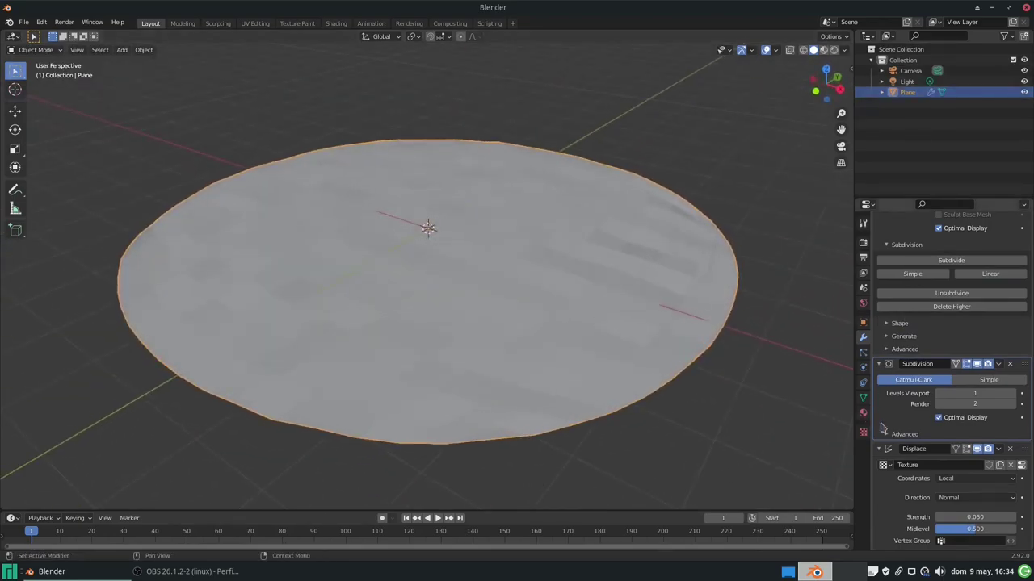
click(1010, 465)
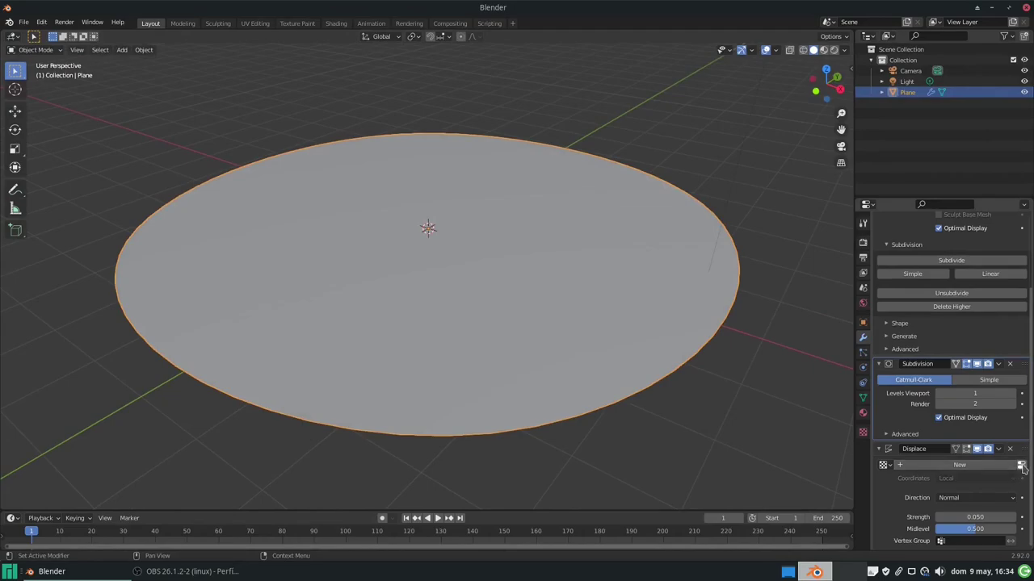
- Create a new Displace texture and load the green leaf photo from the Textures folder
click(1020, 466)
click(942, 258)
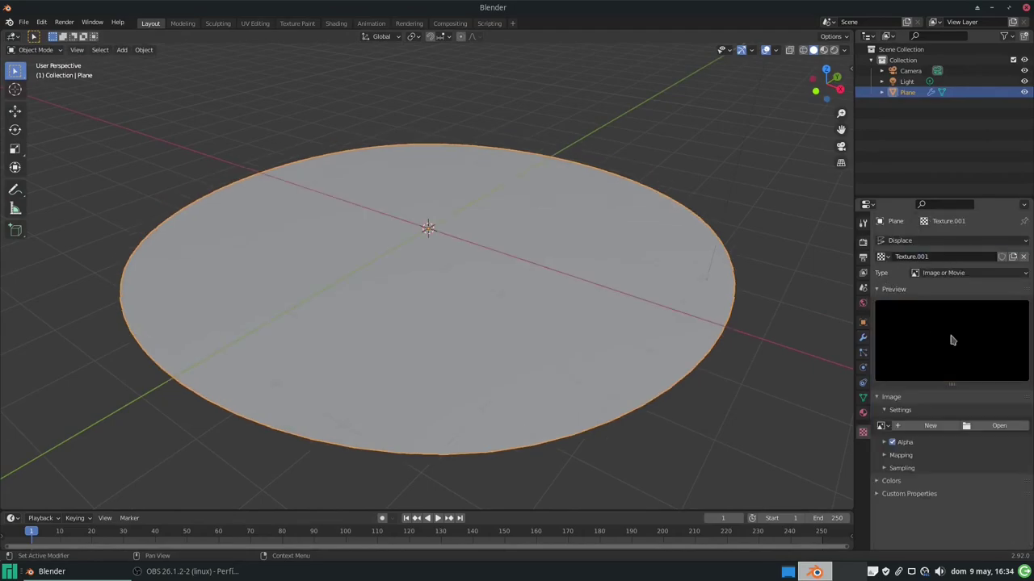
click(945, 426)
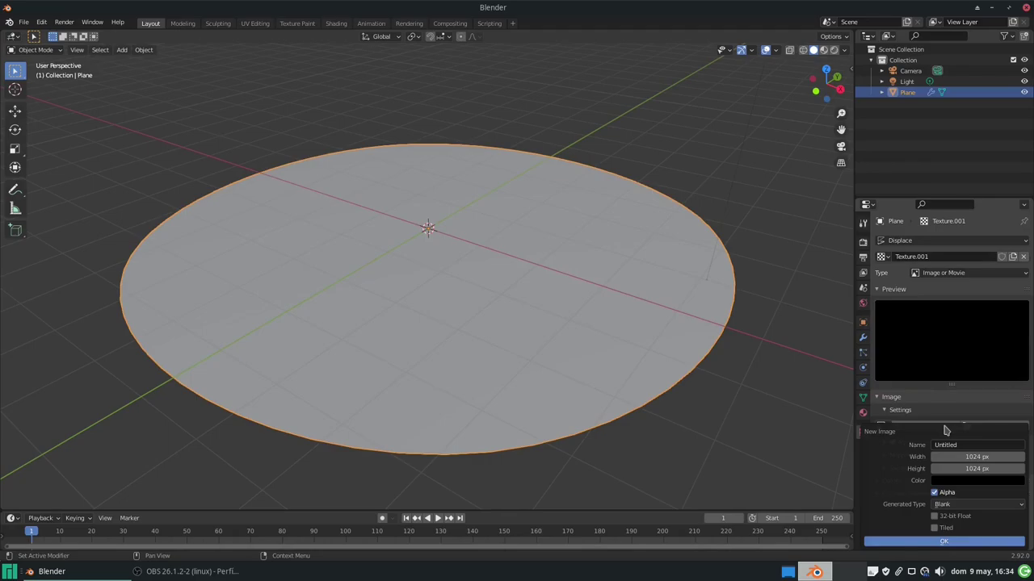
click(998, 426)
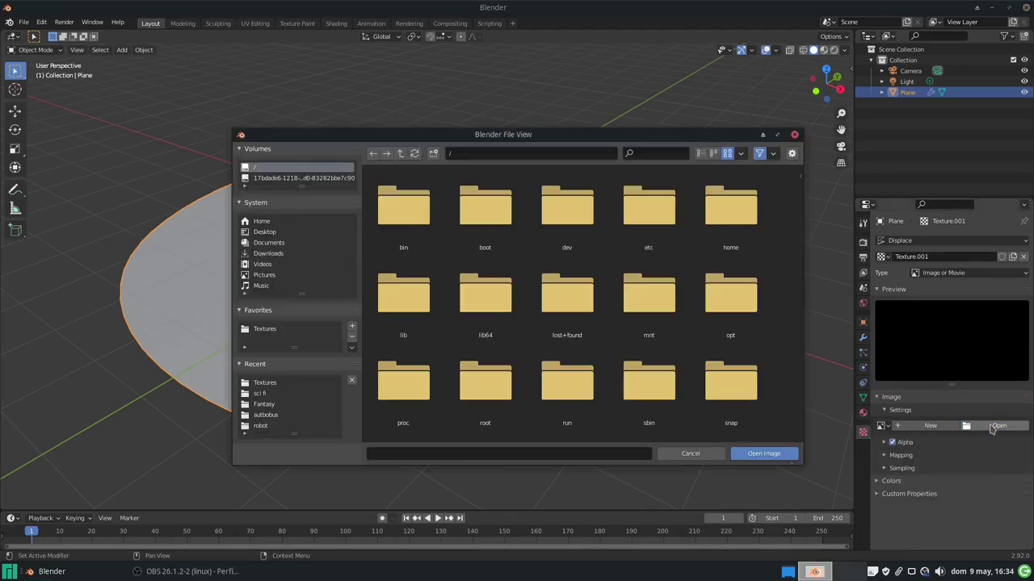
click(269, 328)
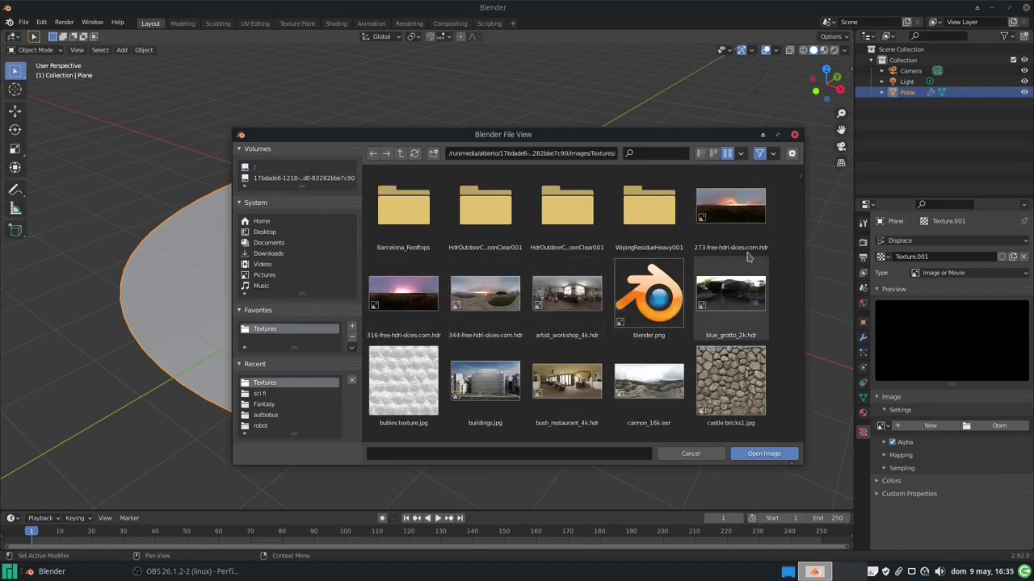
drag(802, 189, 797, 263)
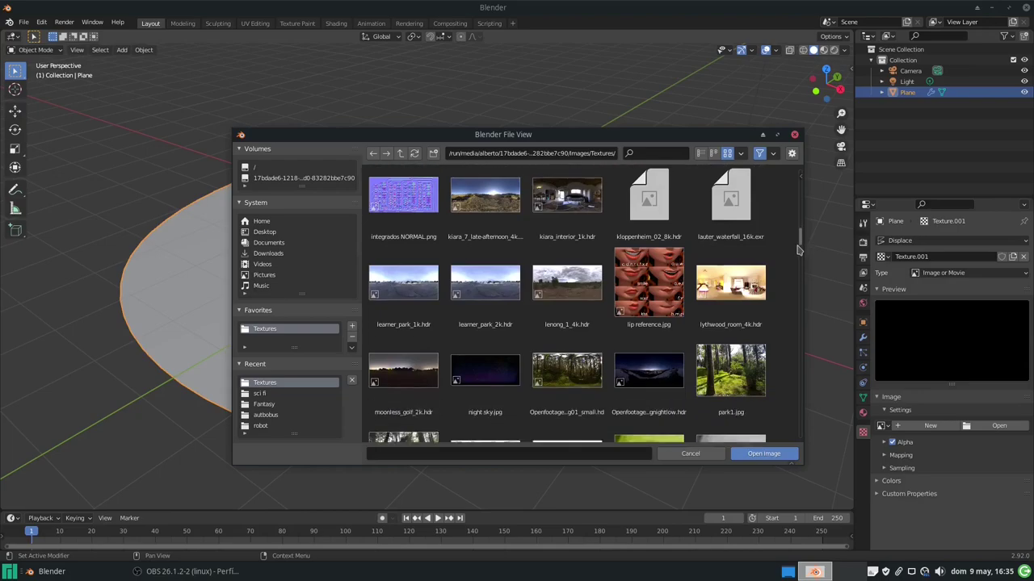
scroll(756, 273, up, 2)
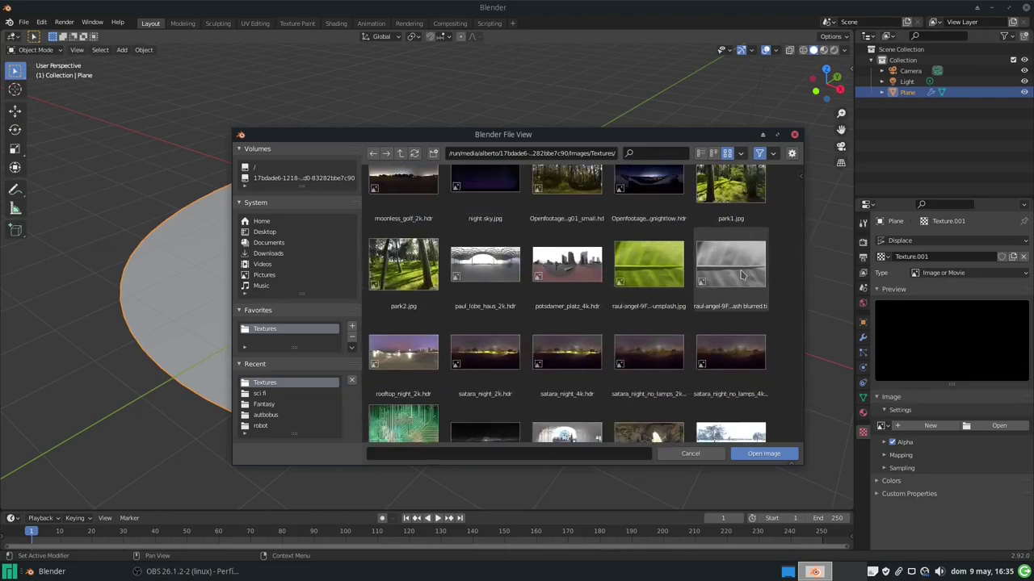
double_click(653, 276)
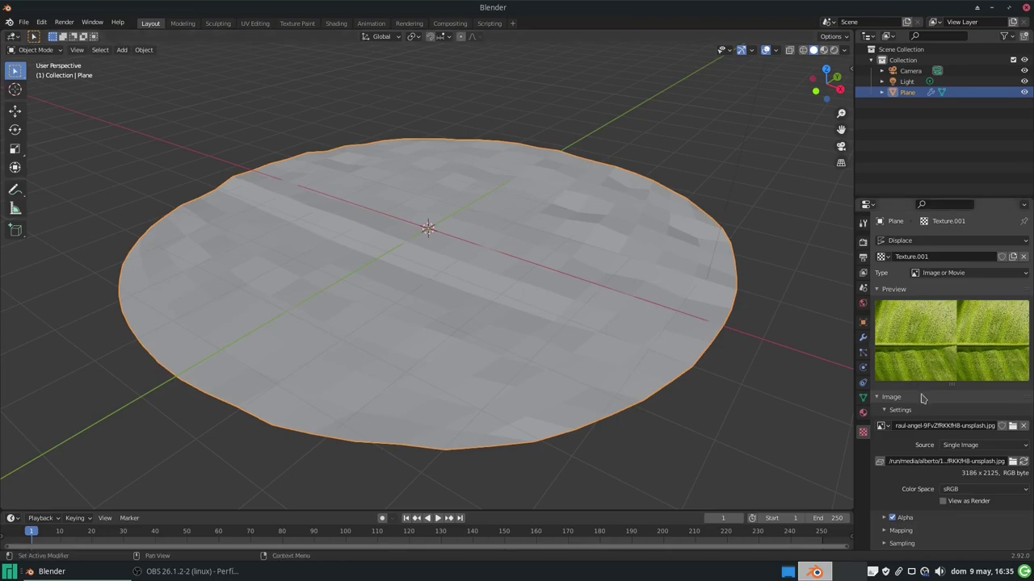
- Replace it with the blurred 3186 × 2125 leaf .tif image and orbit to view the ridges
click(1013, 426)
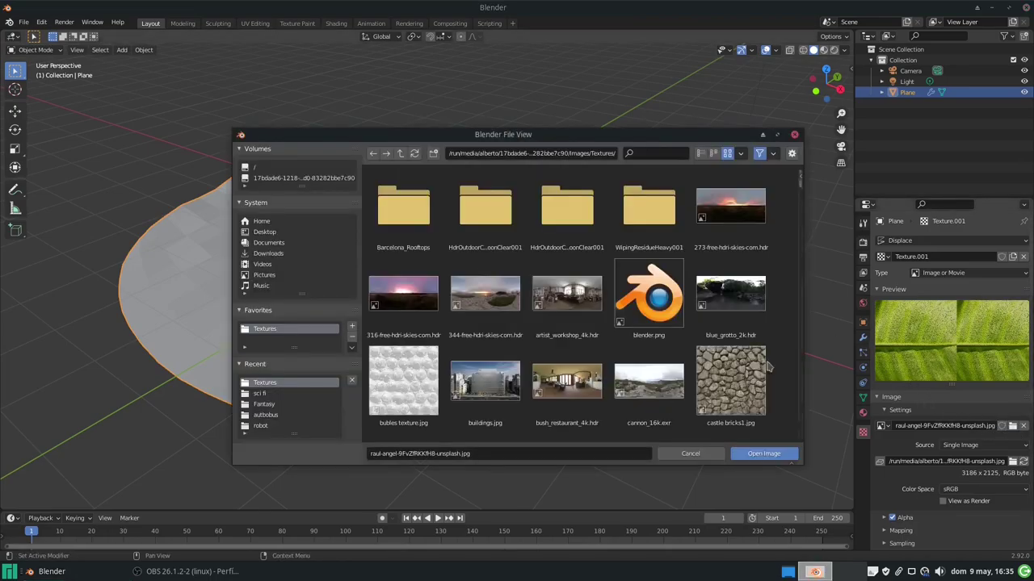
scroll(767, 267, down, 1)
scroll(743, 290, down, 3)
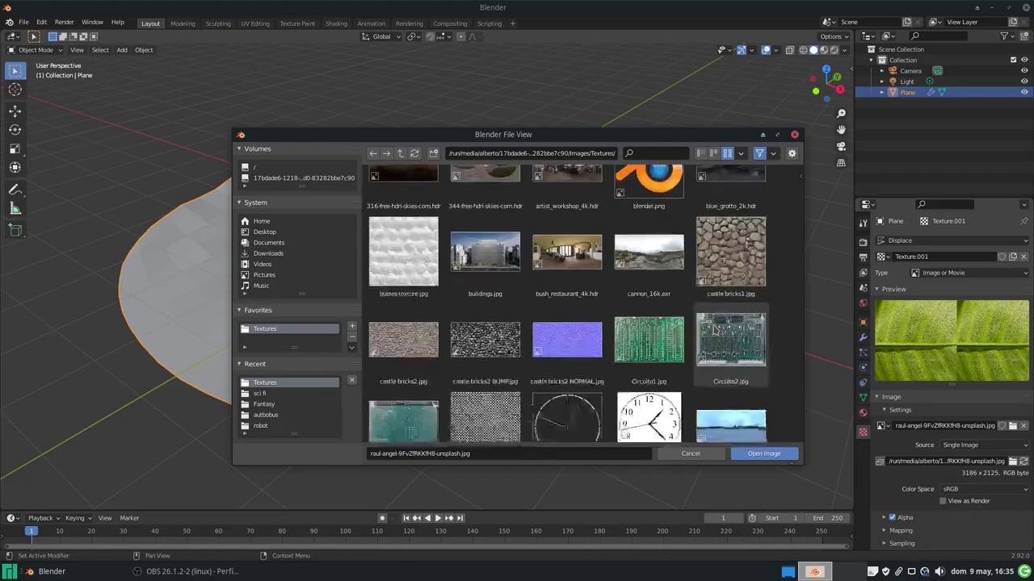
scroll(727, 311, down, 2)
scroll(714, 325, down, 1)
scroll(714, 325, down, 2)
scroll(712, 325, down, 2)
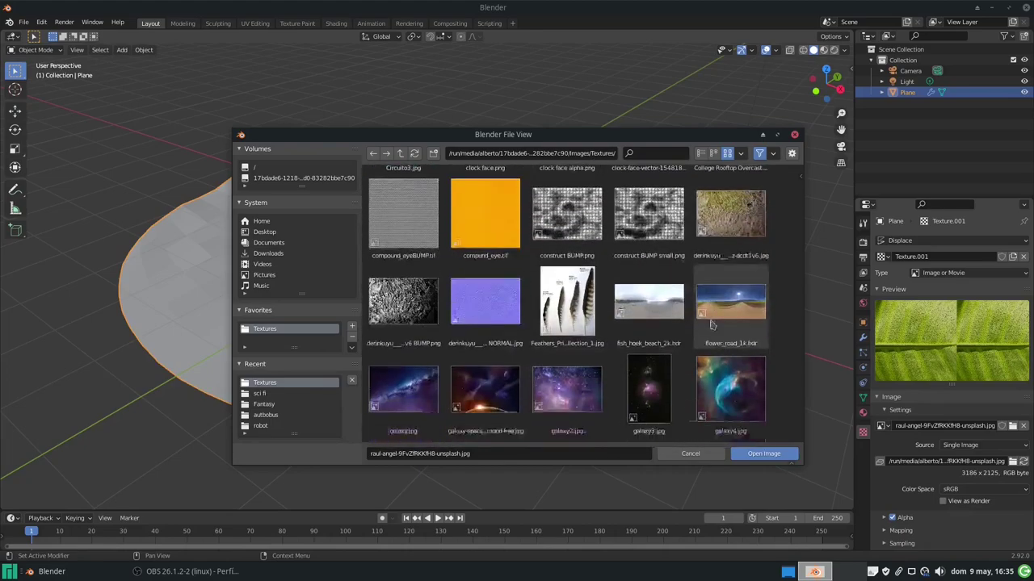
scroll(711, 324, down, 3)
scroll(709, 324, down, 3)
scroll(708, 323, down, 2)
scroll(707, 324, down, 3)
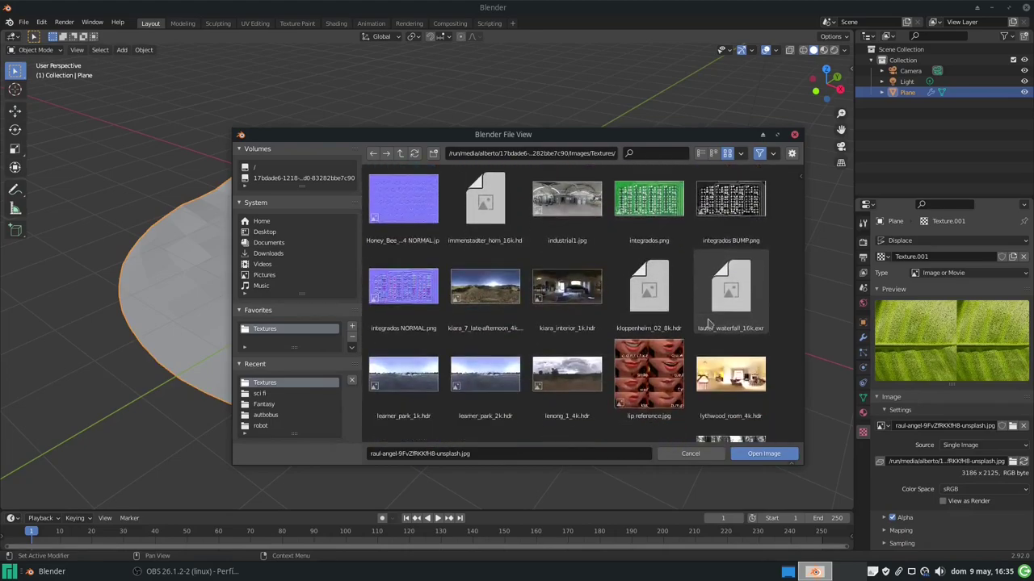
scroll(706, 323, down, 3)
scroll(704, 323, down, 2)
scroll(705, 324, down, 1)
double_click(731, 307)
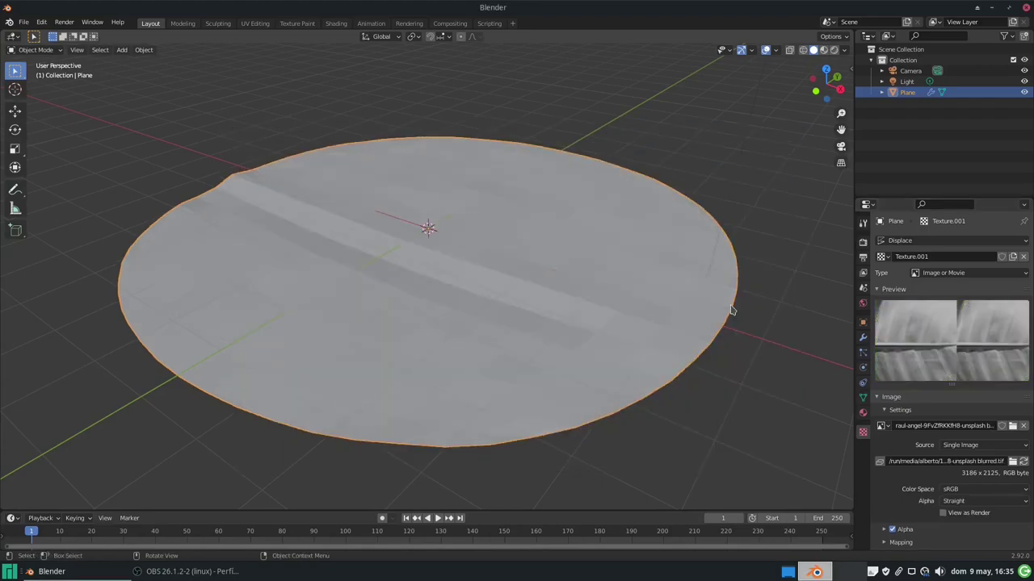
mouse_move(730, 307)
middle_down()
mouse_move(429, 287)
mouse_move(479, 296)
middle_up()
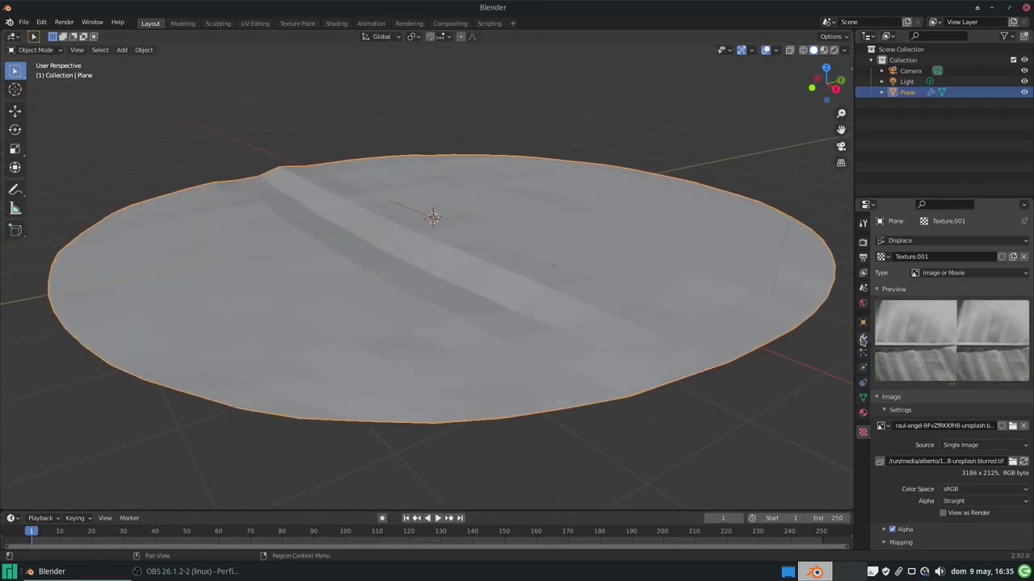
- Subdivide the Multires modifier twice, raising it from level 3 to 5
click(863, 338)
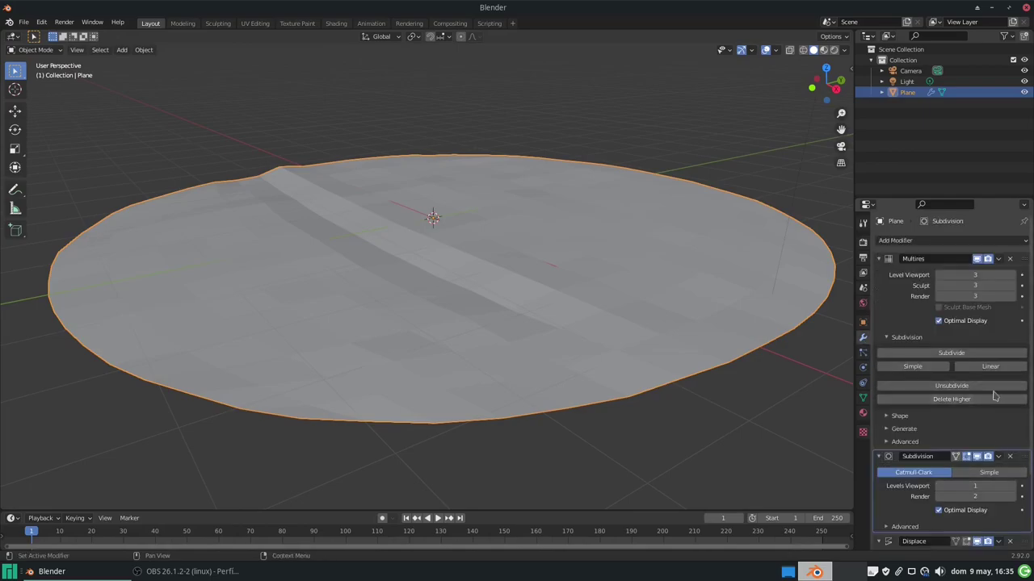
click(977, 357)
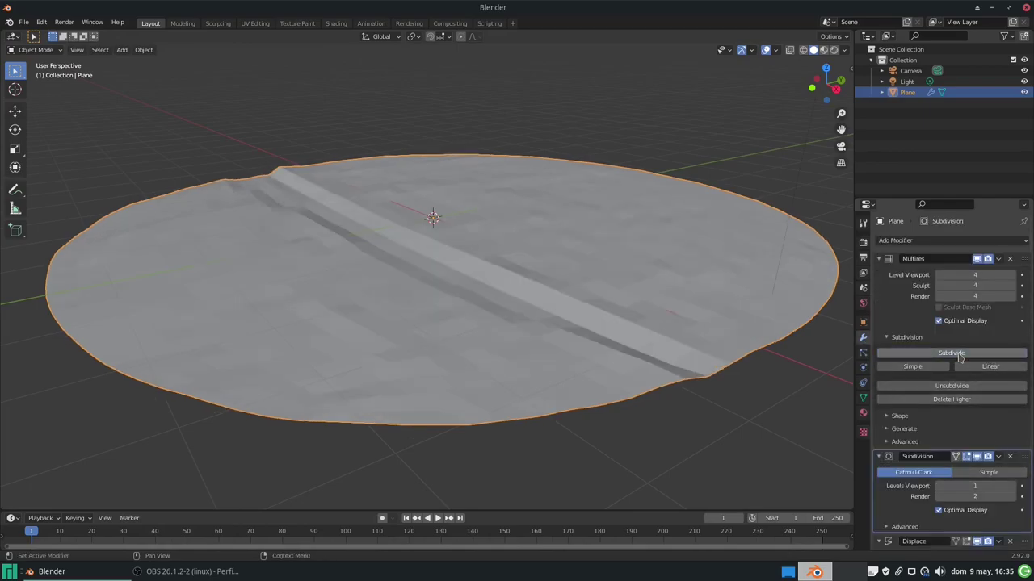
mouse_move(710, 339)
middle_down()
mouse_move(692, 328)
mouse_move(713, 350)
middle_up()
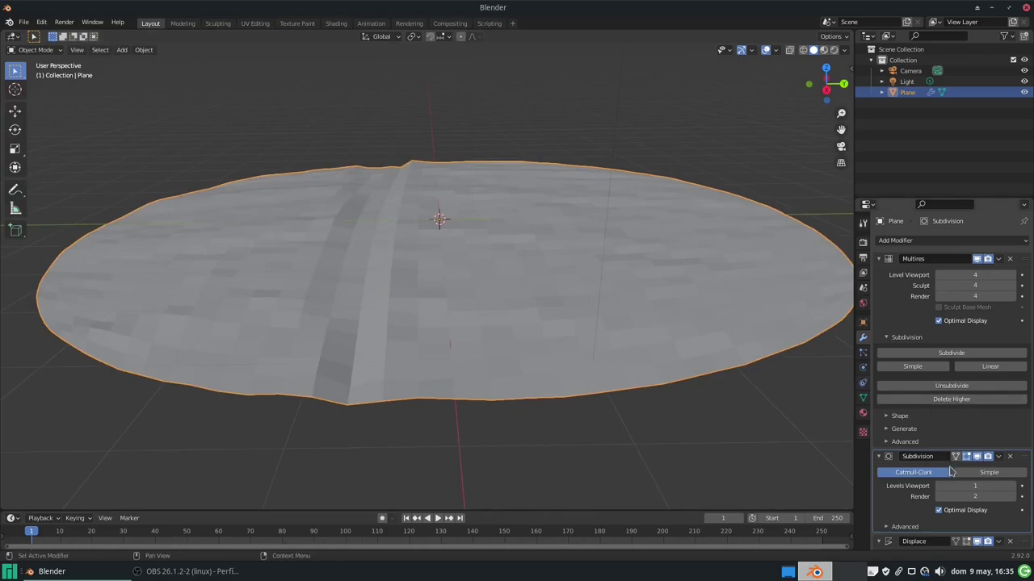
click(953, 358)
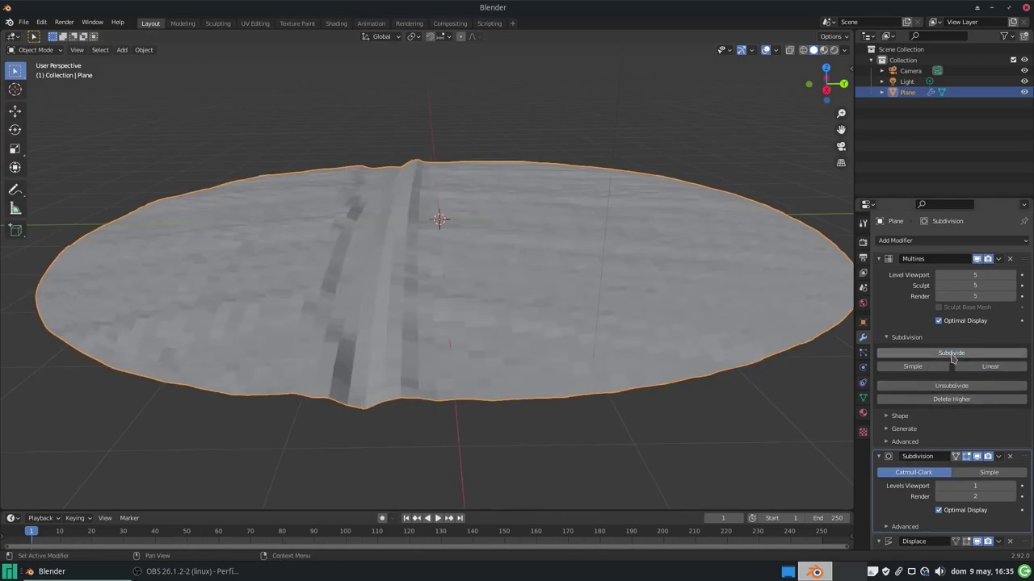
mouse_move(692, 296)
middle_down()
mouse_move(655, 301)
mouse_move(708, 300)
mouse_move(708, 285)
middle_up()
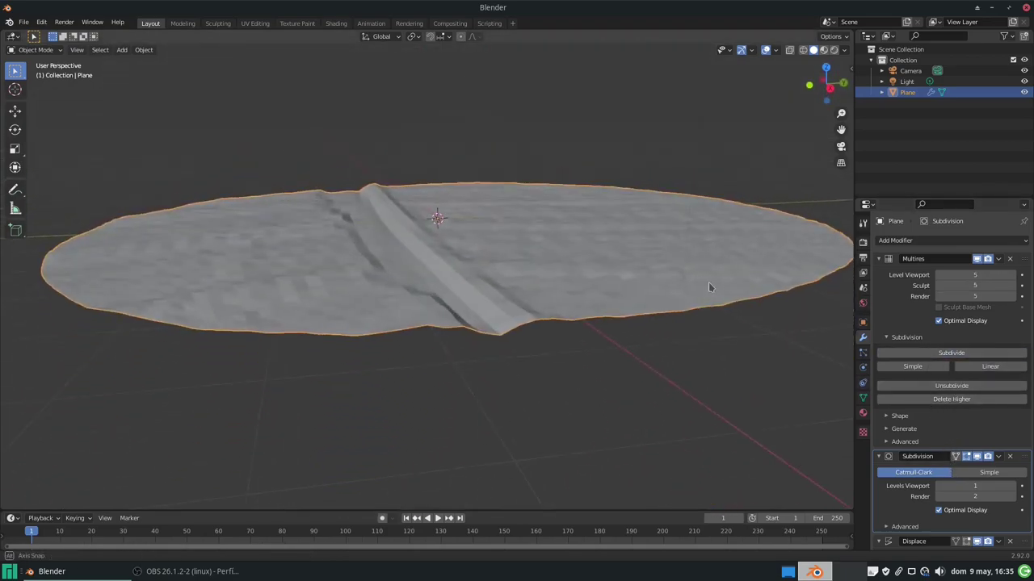
- Set the Subdivision modifier's Levels Viewport to 2 and view the terrain from above
click(1013, 488)
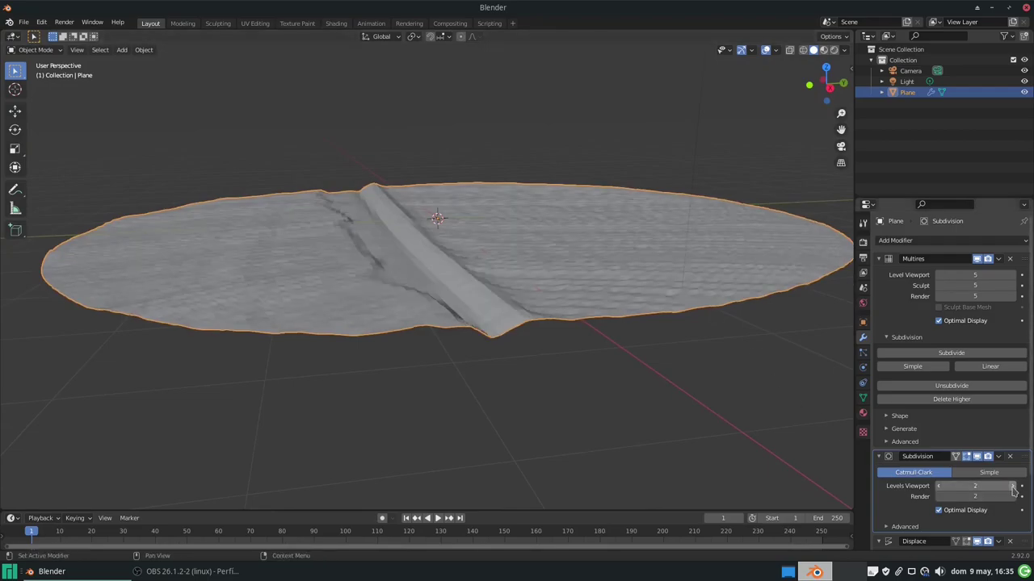
mouse_move(679, 340)
middle_down()
mouse_move(651, 331)
mouse_move(642, 369)
mouse_move(666, 347)
mouse_move(664, 325)
middle_up()
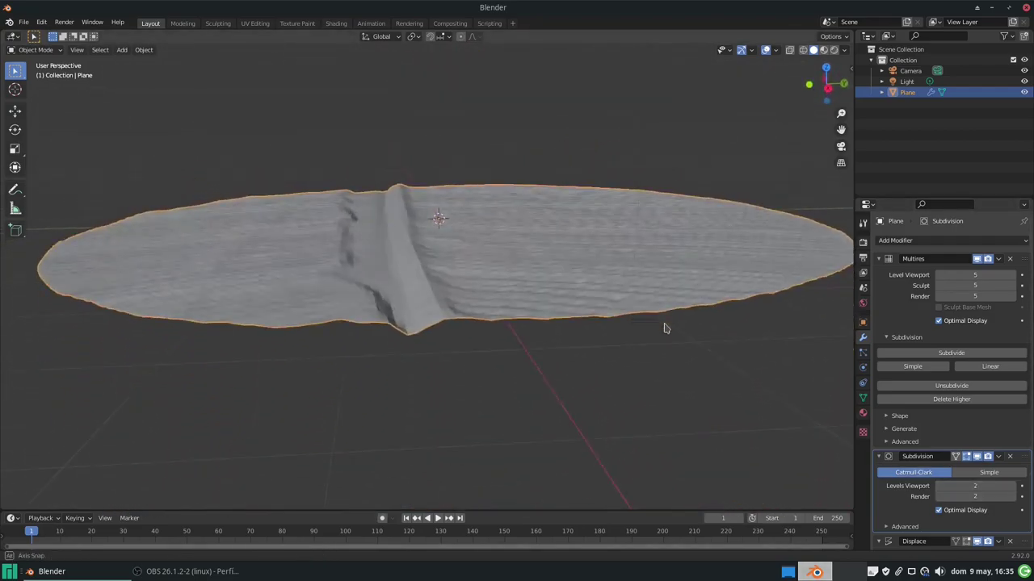
scroll(524, 291, up, 3)
scroll(506, 294, up, 2)
shift+scroll(506, 294, down, 2)
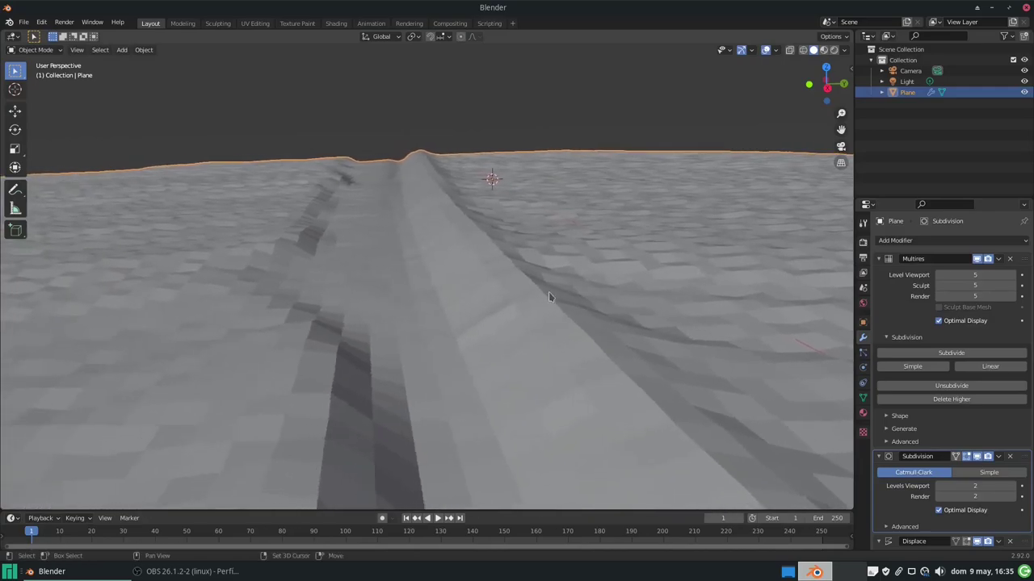
scroll(548, 294, down, 5)
middle_drag(537, 293, 538, 259)
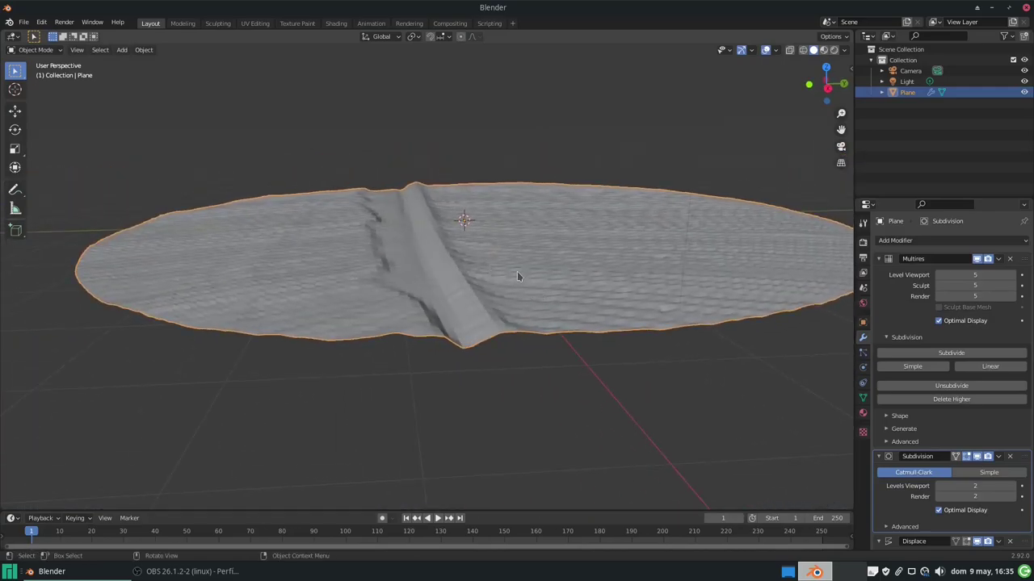
- Switch to the Shading workspace and move the Principled BSDF node into view
click(336, 23)
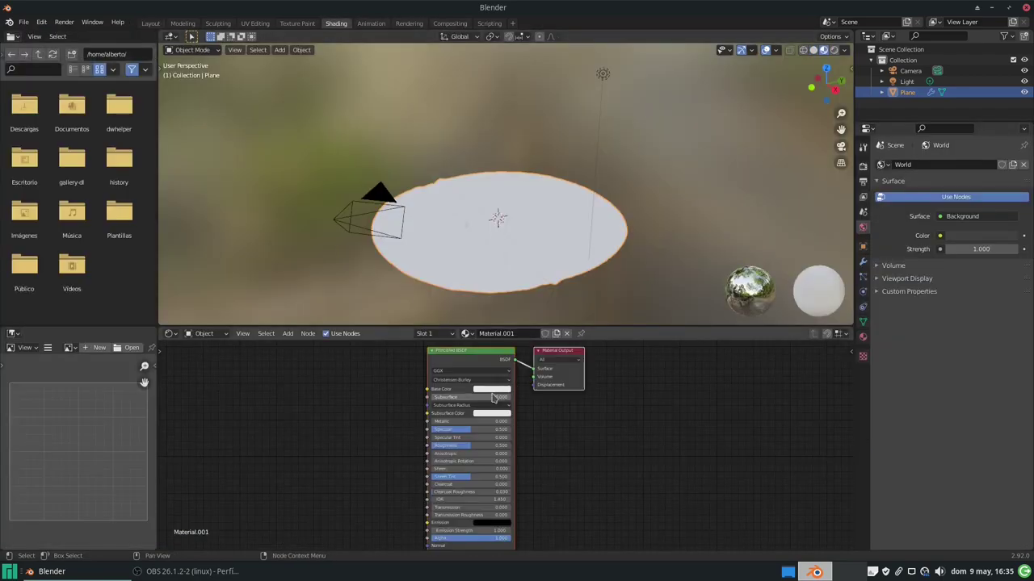
scroll(547, 357, down, 3)
middle_drag(494, 387, 540, 383)
drag(539, 383, 371, 376)
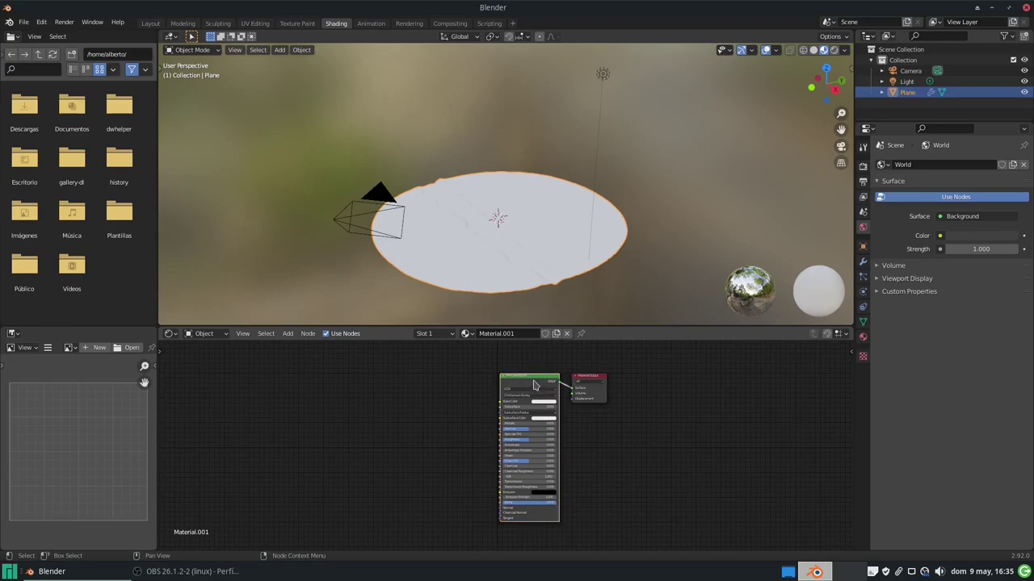
middle_drag(421, 427, 428, 421)
scroll(428, 420, up, 2)
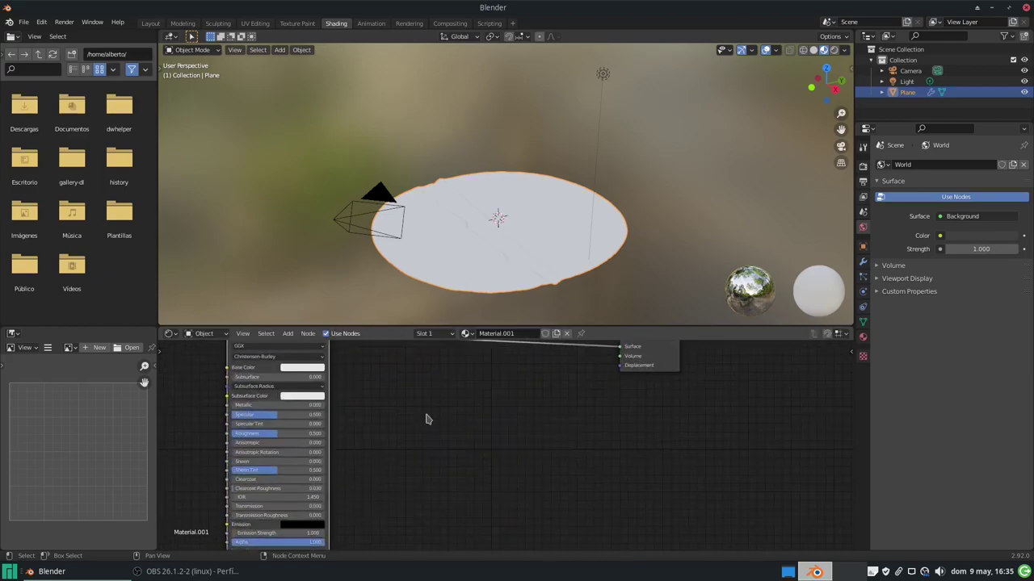
scroll(415, 441, up, 1)
scroll(401, 436, up, 1)
- Set the Principled BSDF Base Color to a dark green with Value 0.176
click(361, 409)
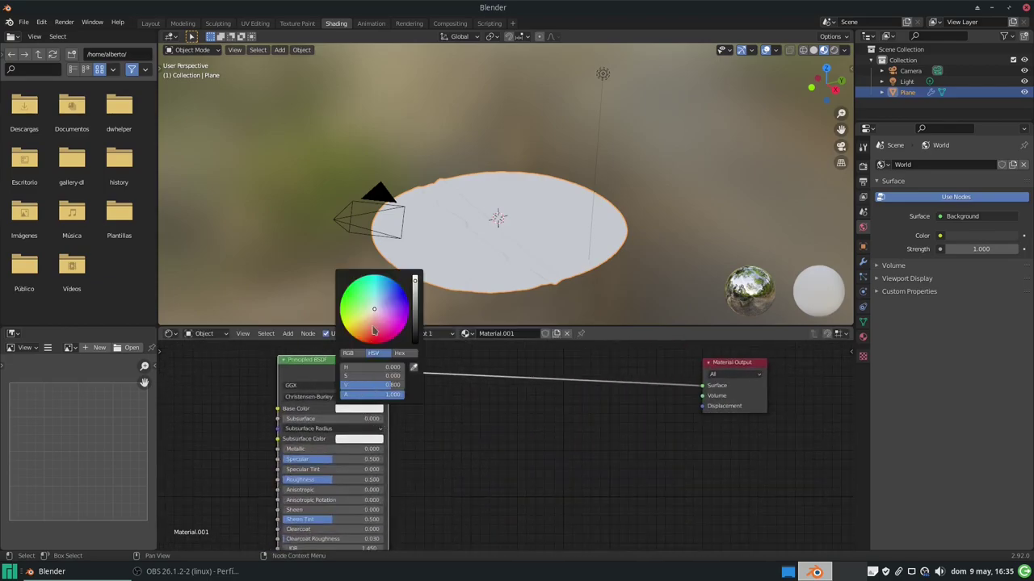
drag(373, 329, 356, 303)
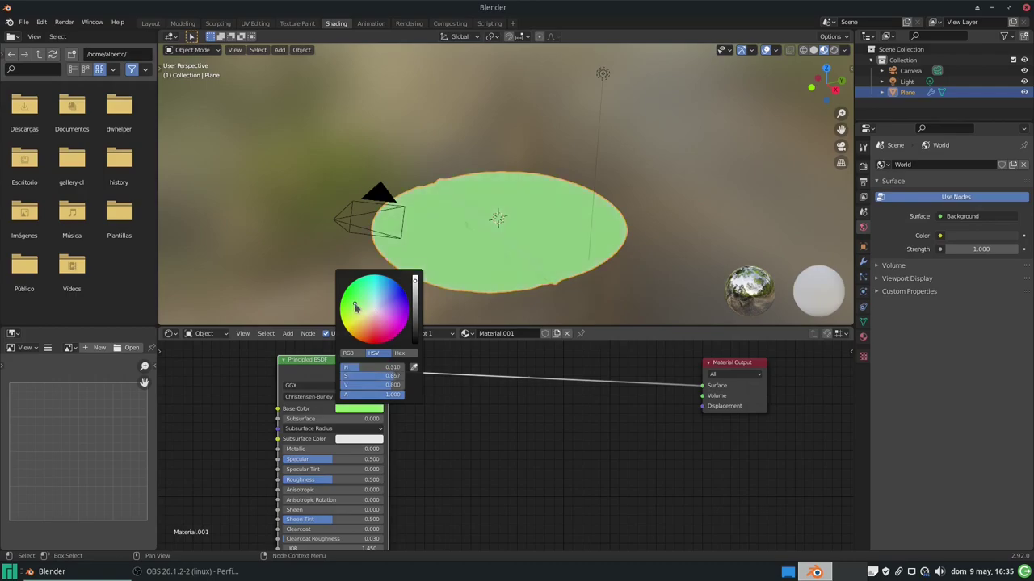
ctrl+scroll(355, 308, down, 3)
ctrl+scroll(357, 309, down, 3)
ctrl+scroll(358, 311, down, 3)
ctrl+scroll(361, 313, down, 2)
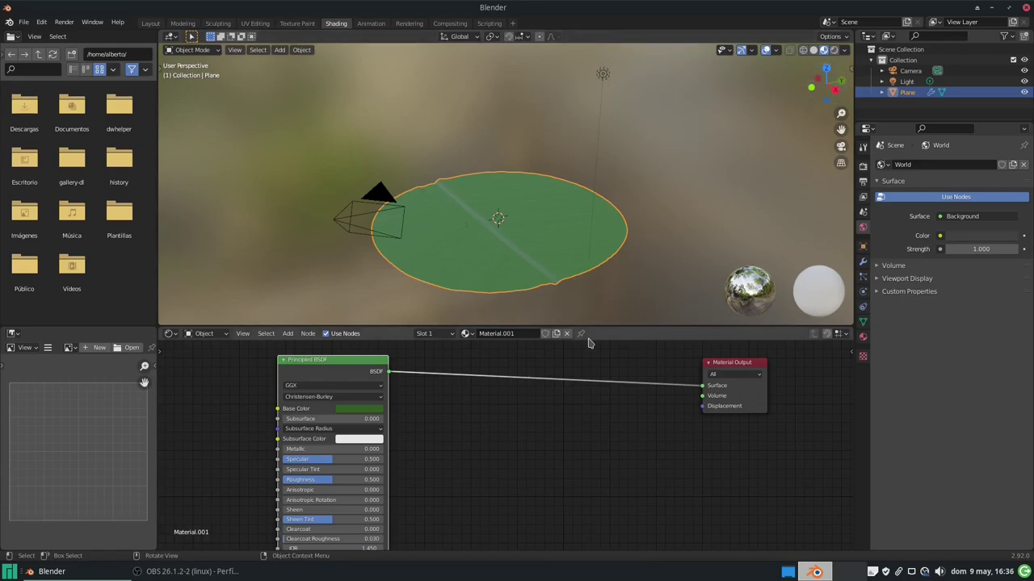
click(863, 166)
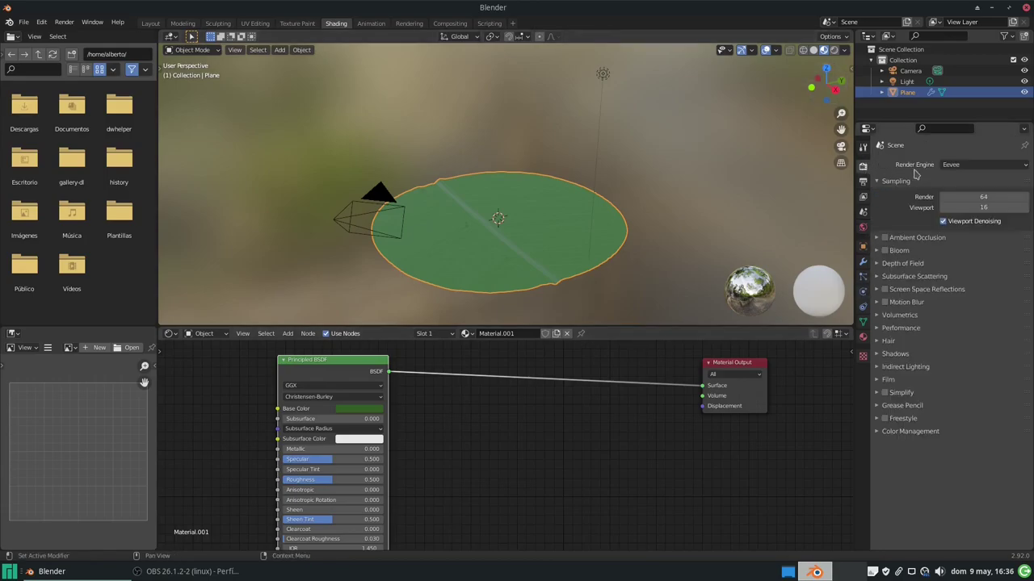
- Set the render engine to Cycles with the device on GPU Compute
click(965, 166)
click(967, 201)
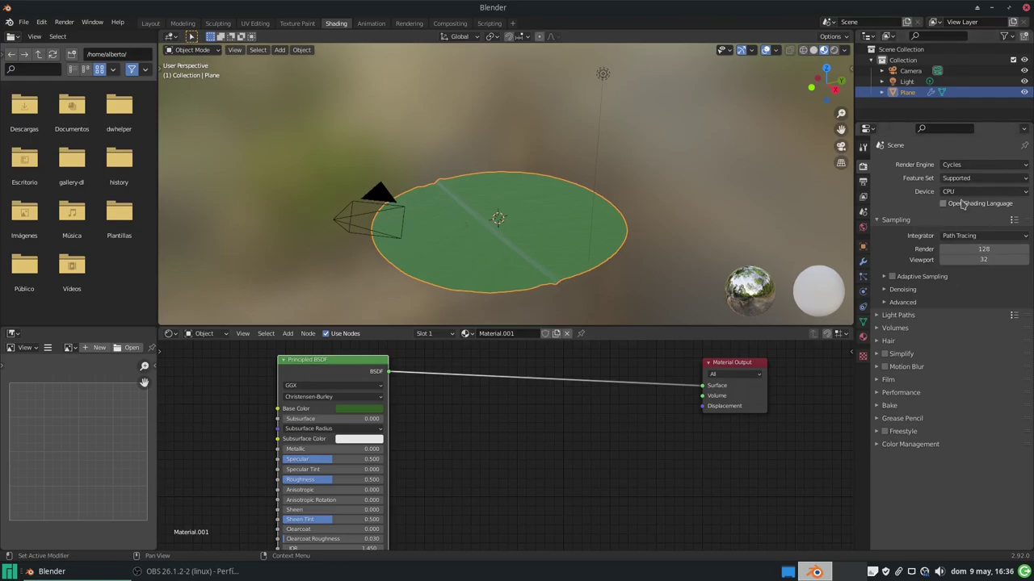
click(961, 192)
click(962, 217)
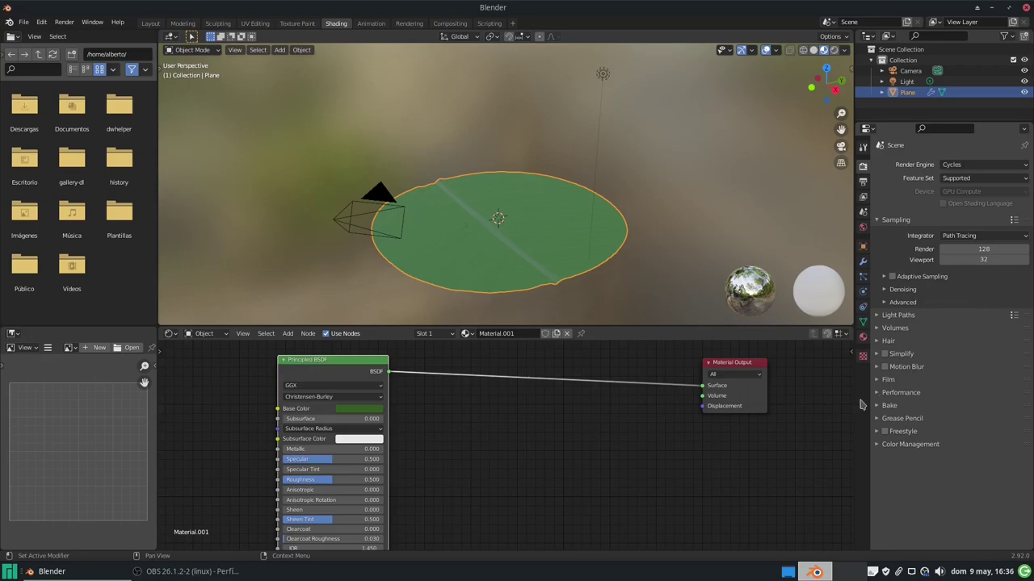
scroll(517, 450, up, 2)
scroll(535, 436, up, 1)
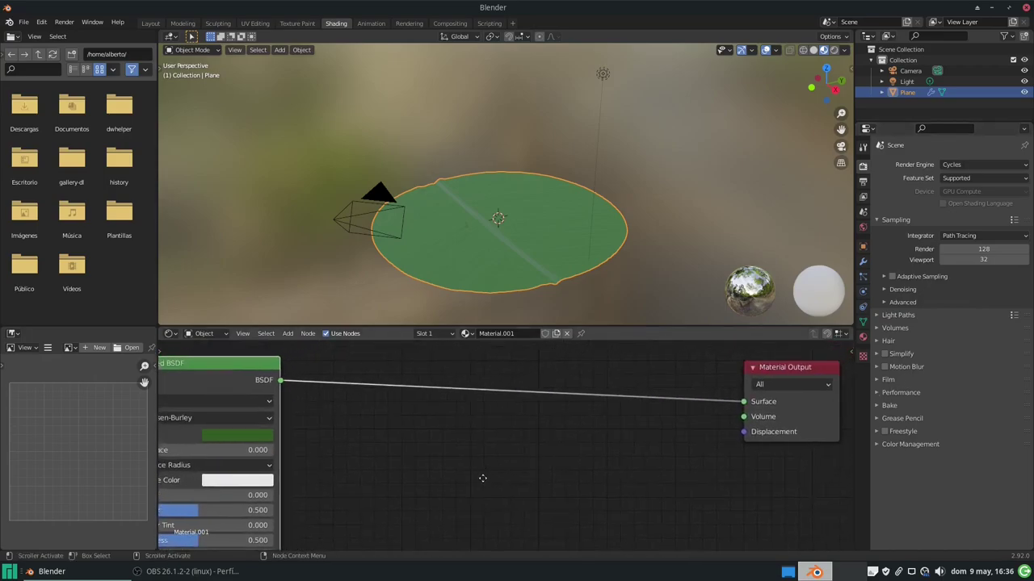
- Add an Emission shader node to the terrain material and make its colour pink
key(shift+a)
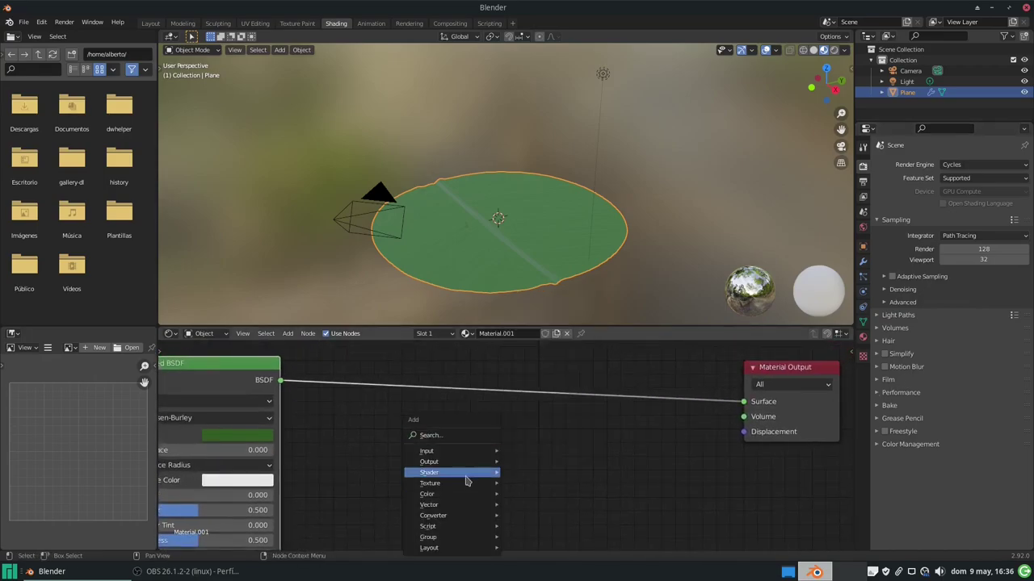
mouse_move(428, 472)
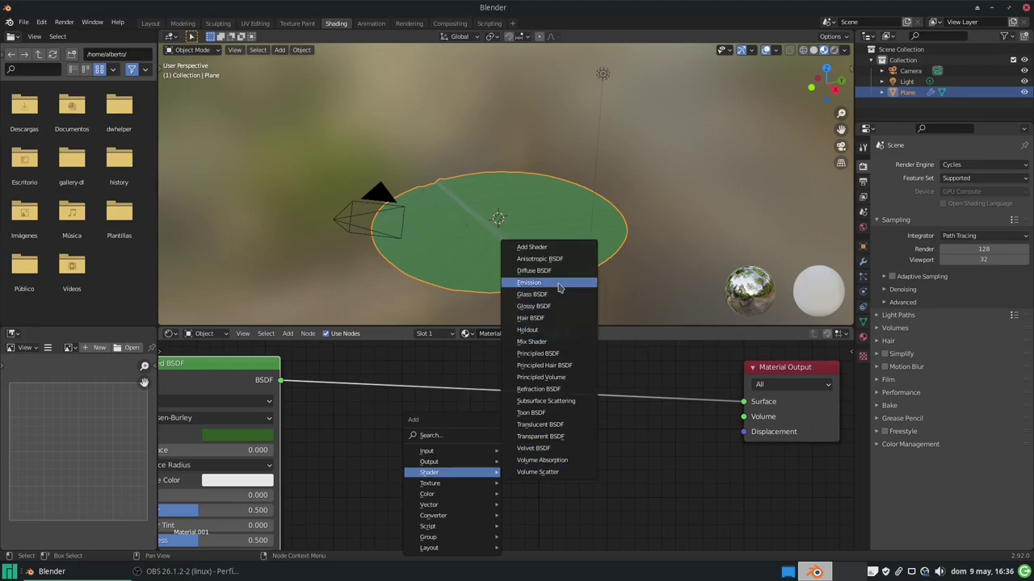
click(529, 282)
click(315, 435)
click(367, 476)
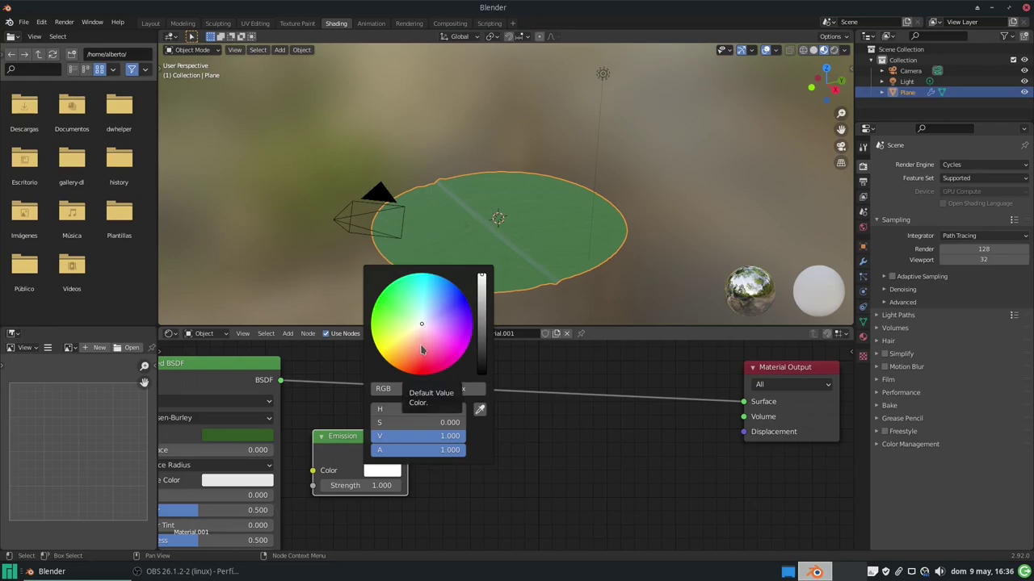
click(443, 353)
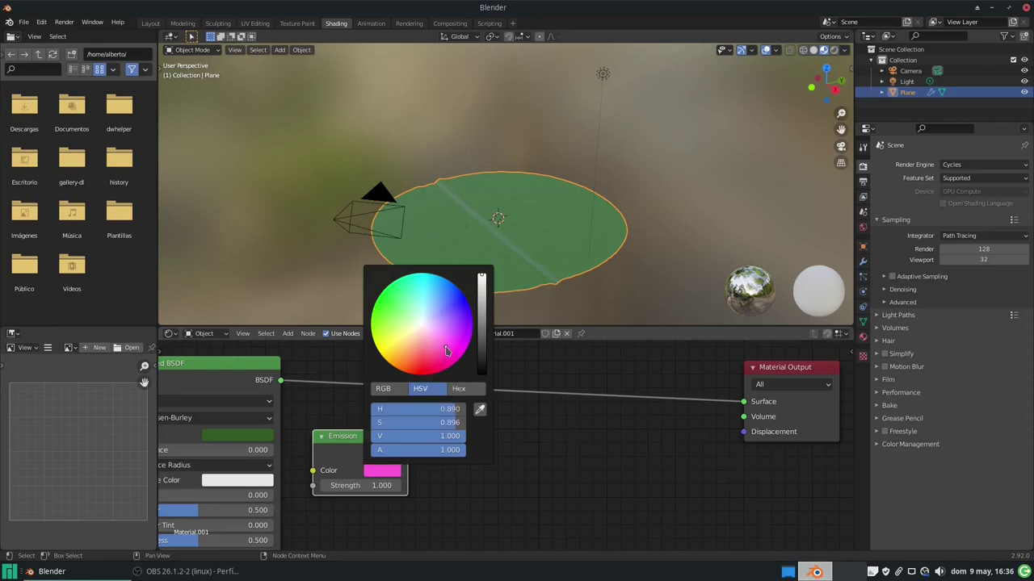
- Set the Emission node's Strength to 3
click(371, 485)
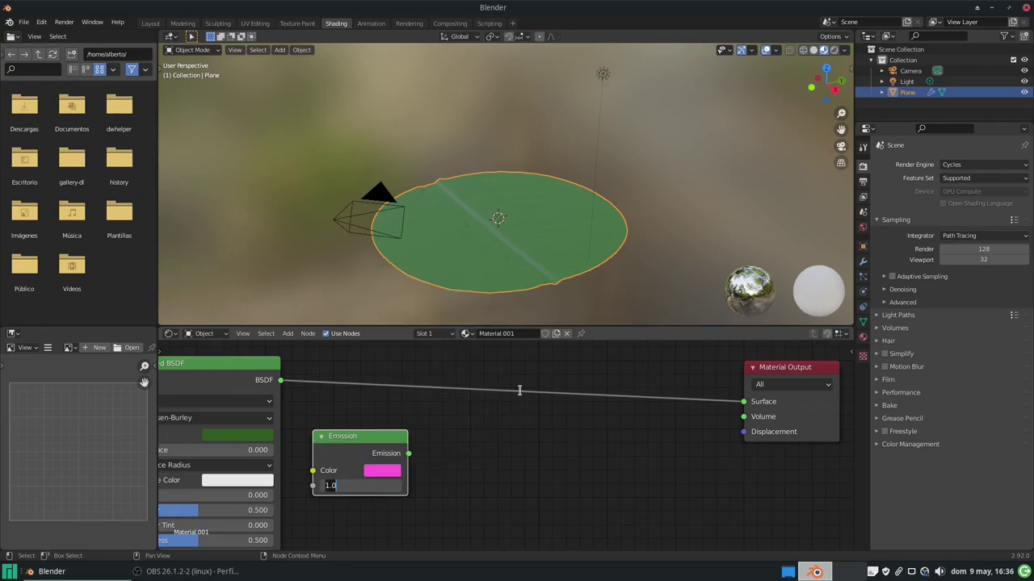
text(3)
key(Return)
key(shift+a)
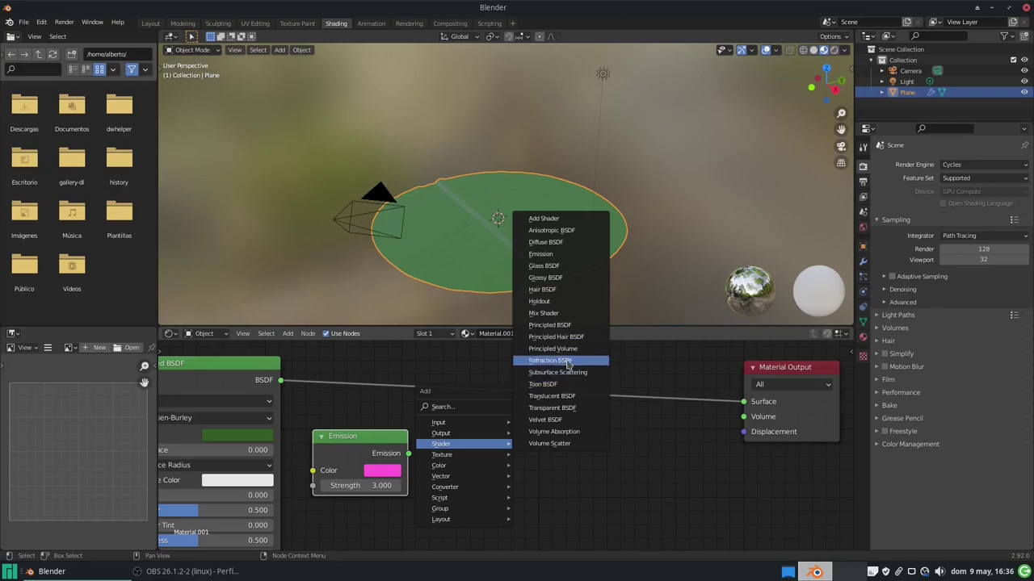
- Add a Mix Shader that combines Emission and Principled BSDF and feeds the Material Output
click(565, 317)
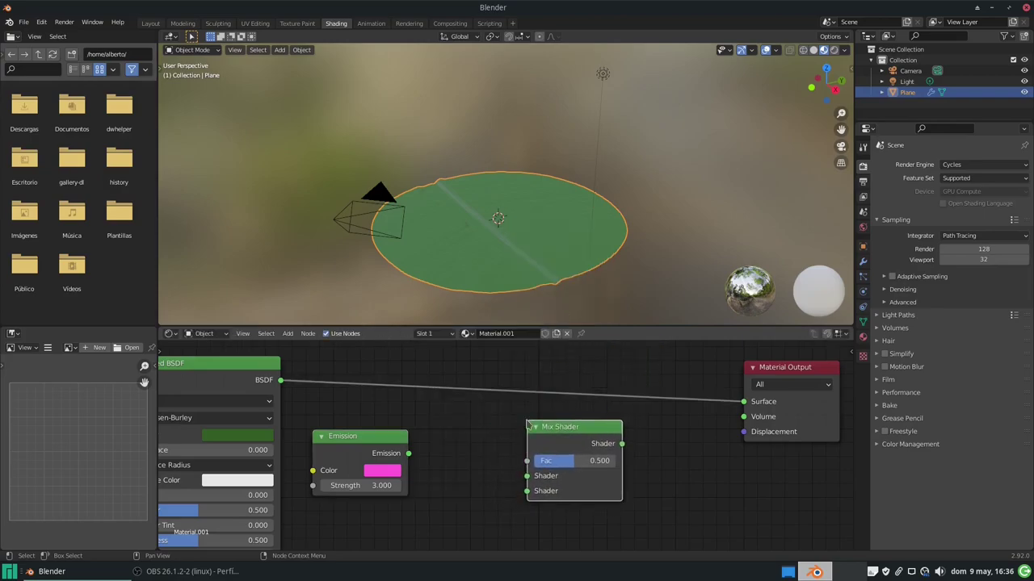
drag(409, 453, 515, 476)
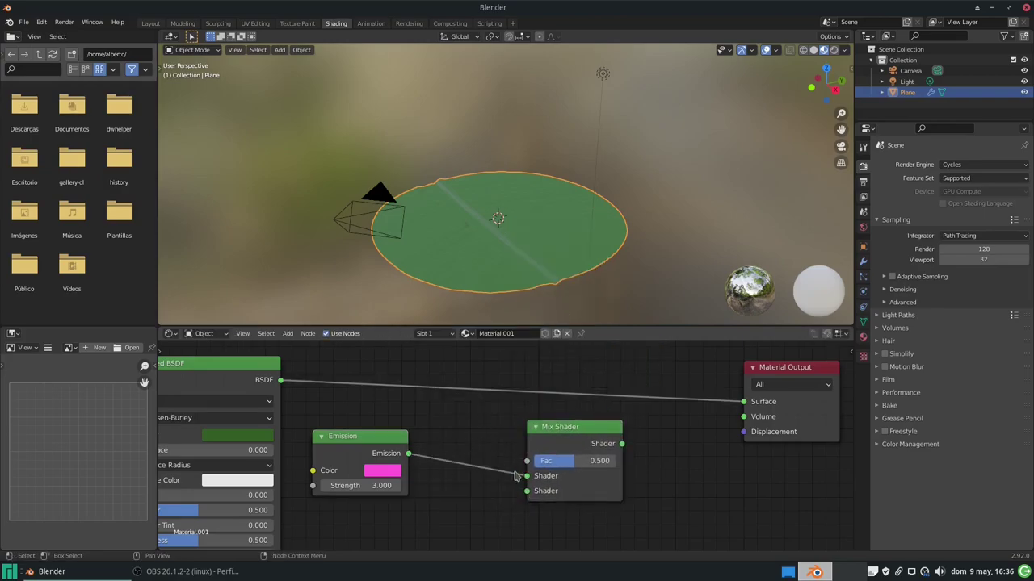
drag(281, 380, 525, 493)
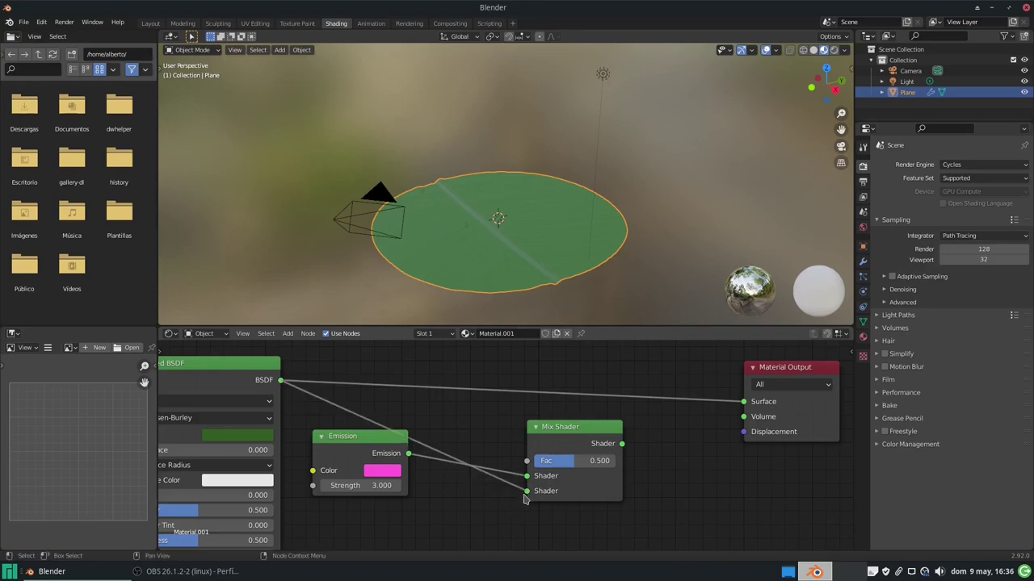
drag(621, 444, 743, 401)
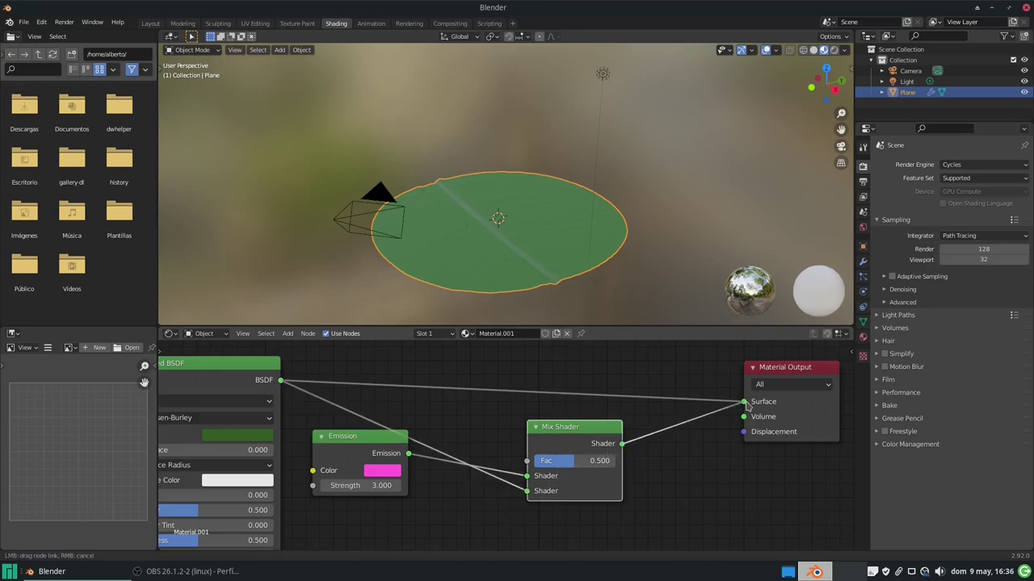
- Move the Emission node up and right to tidy the node layout
drag(388, 440, 468, 373)
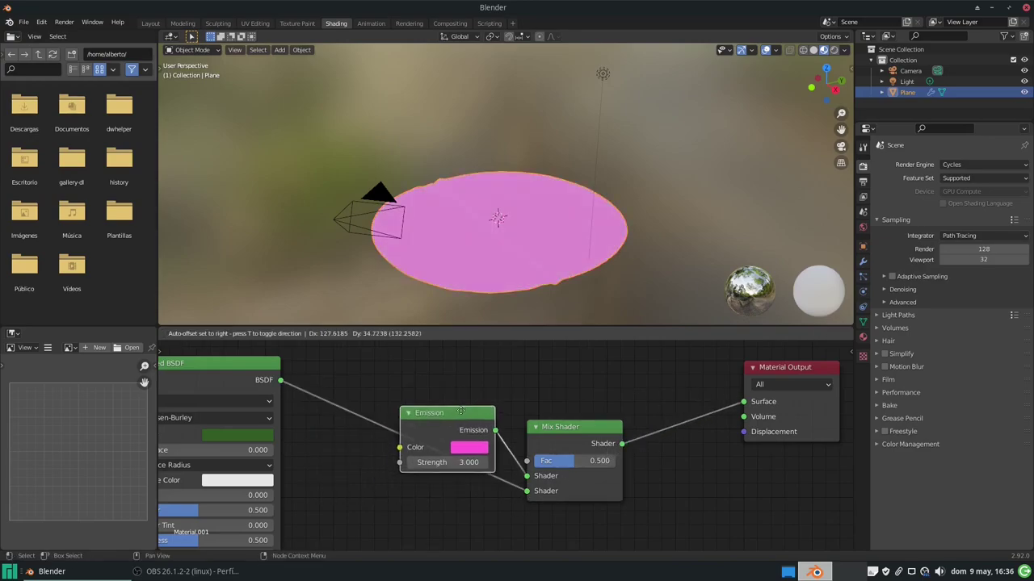
middle_drag(501, 394, 520, 475)
scroll(529, 466, down, 1)
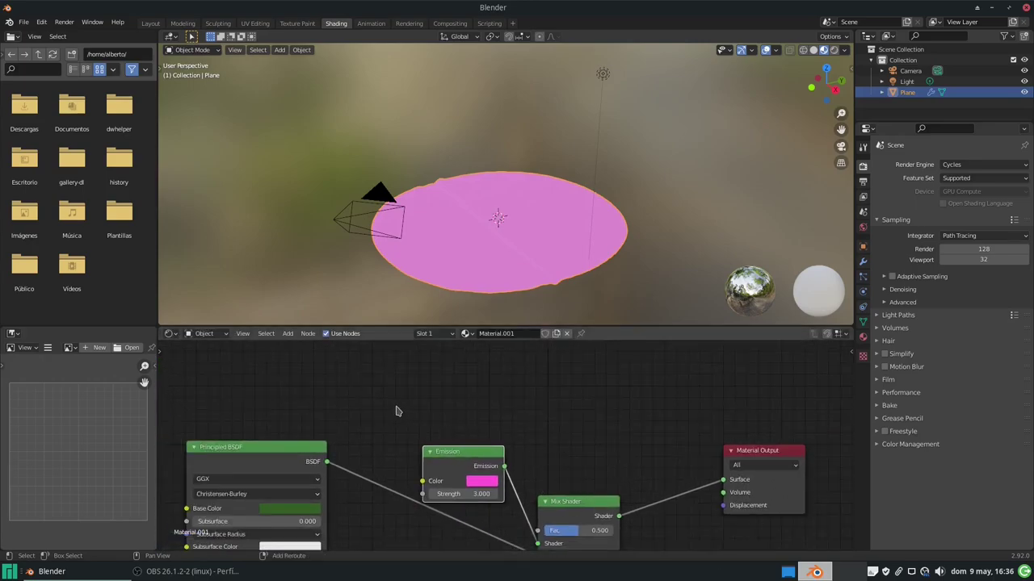
key(shift+a)
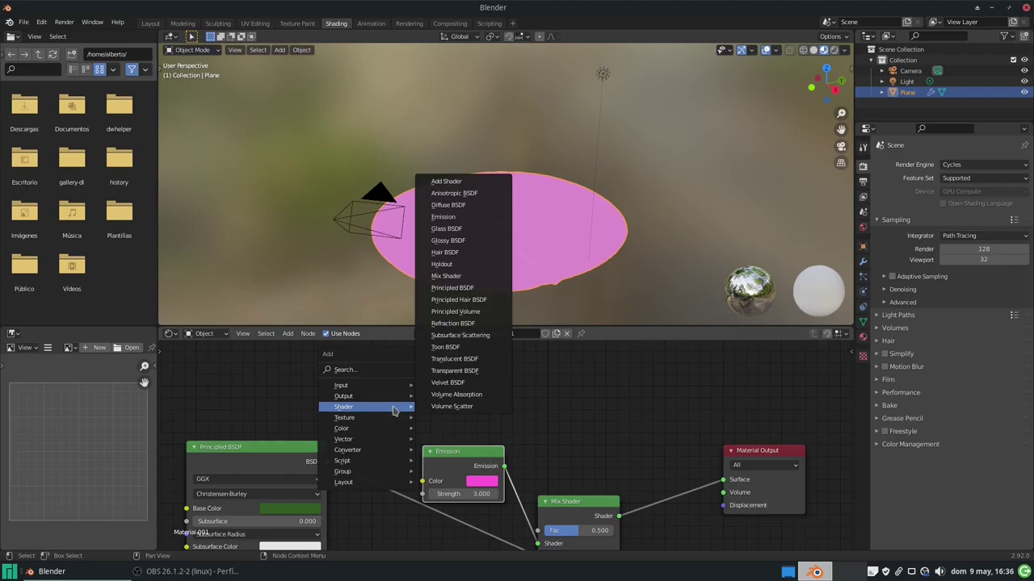
mouse_move(365, 386)
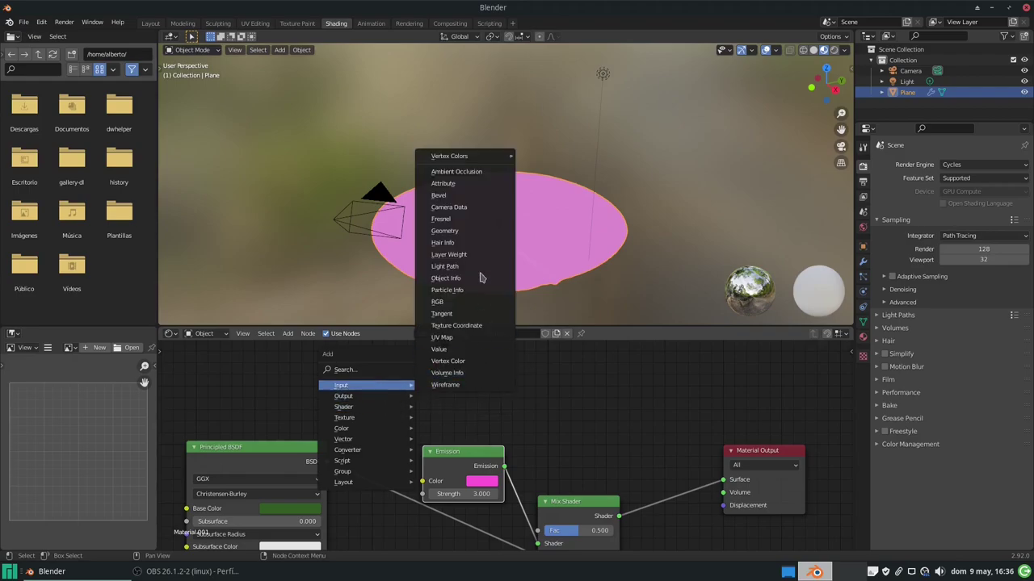
- Add an Ambient Occlusion node and position it up and left of the others
click(479, 172)
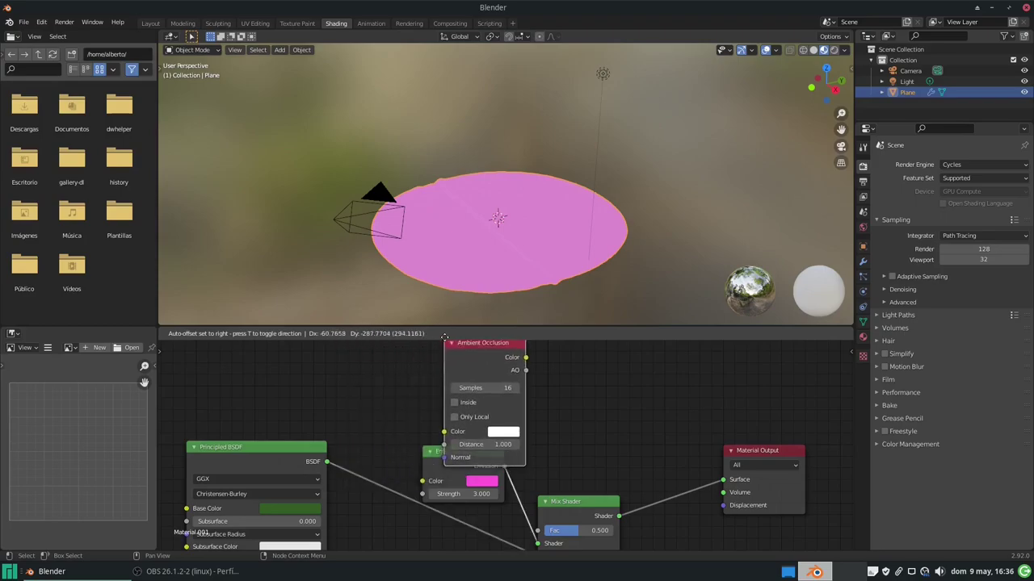
click(538, 351)
mouse_move(538, 350)
middle_down()
mouse_move(607, 420)
mouse_move(568, 408)
middle_up()
scroll(614, 428, down, 1)
scroll(620, 440, down, 1)
scroll(621, 440, down, 1)
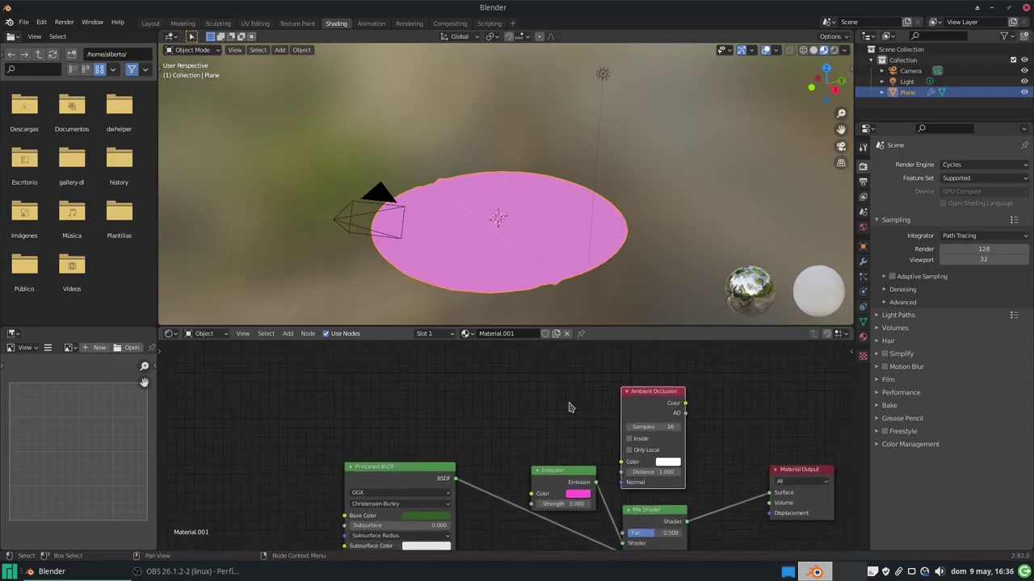
drag(644, 393, 491, 366)
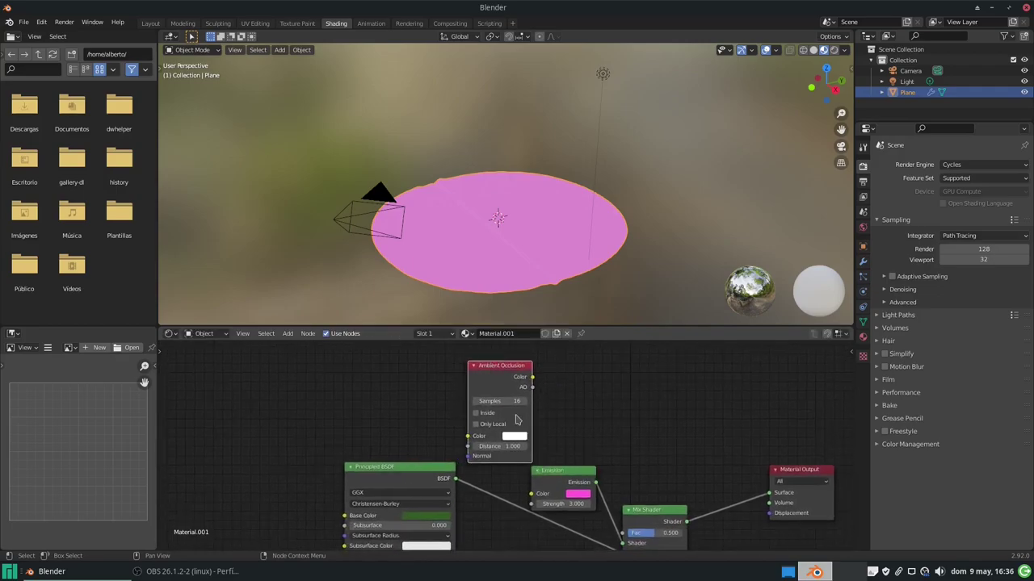
- Add a ColorRamp node beside the Ambient Occlusion node
key(shift+a)
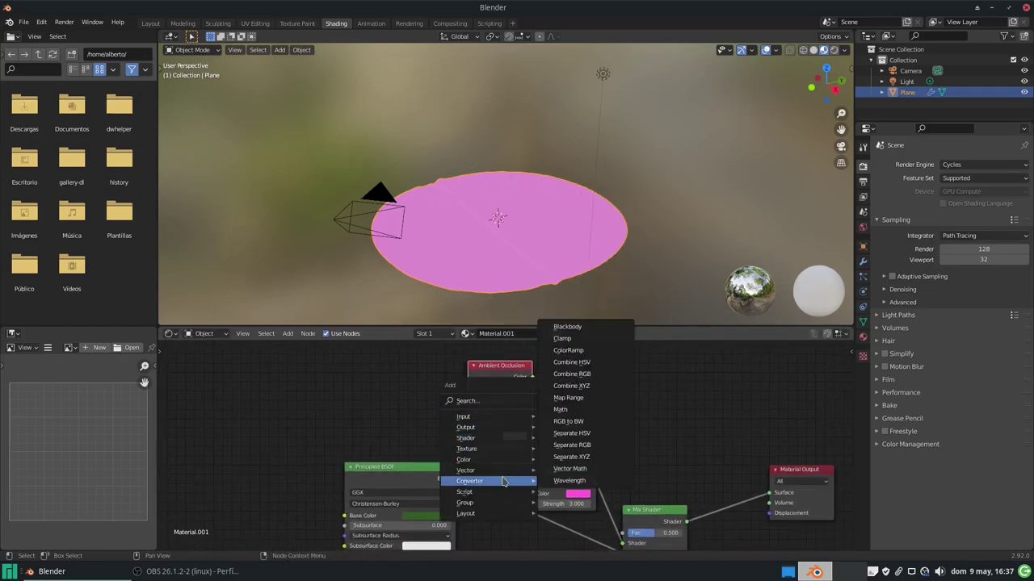
click(579, 352)
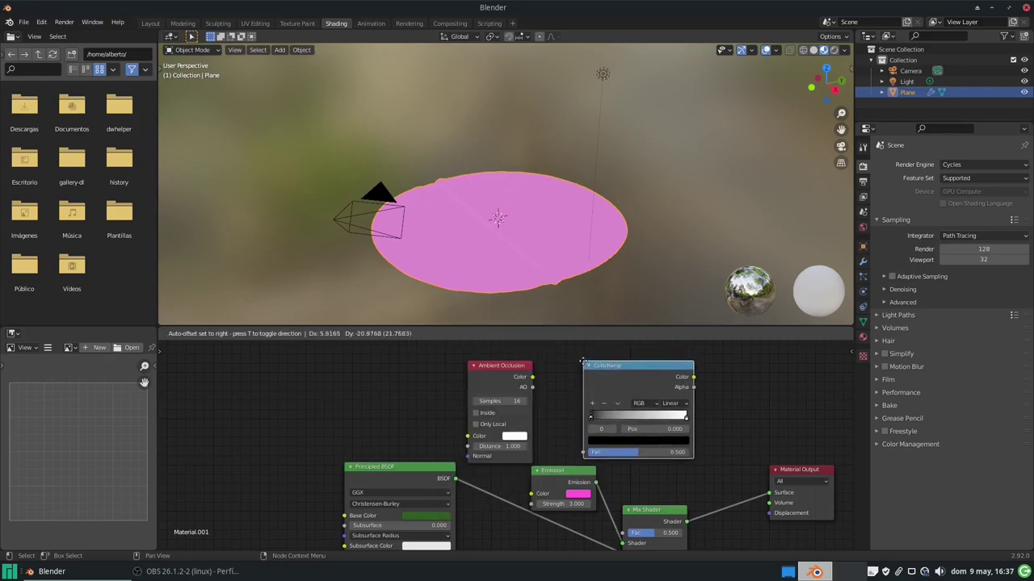
click(598, 363)
- Rearrange the Emission, Principled BSDF, Ambient Occlusion and ColorRamp nodes into a tidy layout
drag(564, 473, 542, 523)
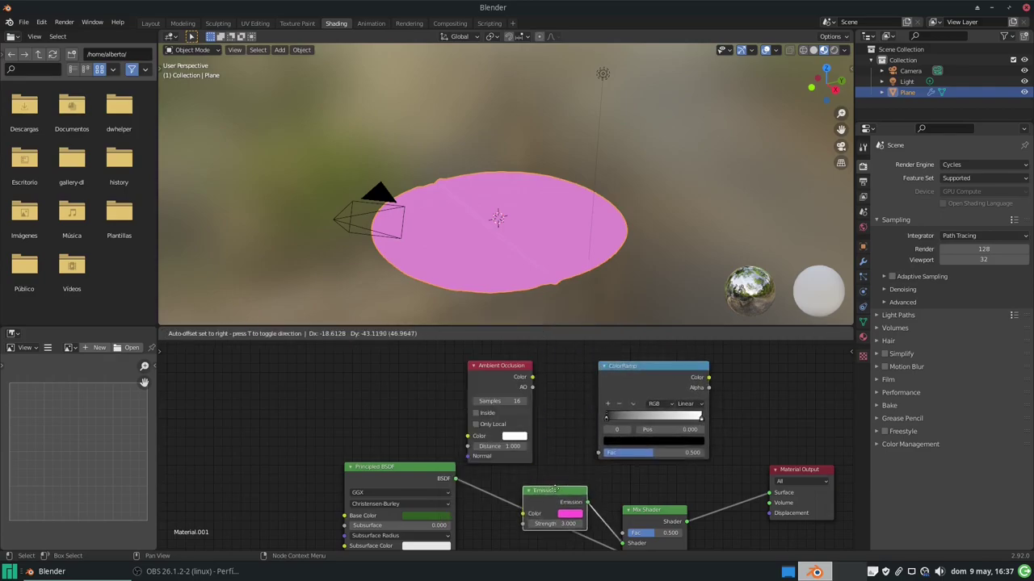
drag(421, 475, 234, 442)
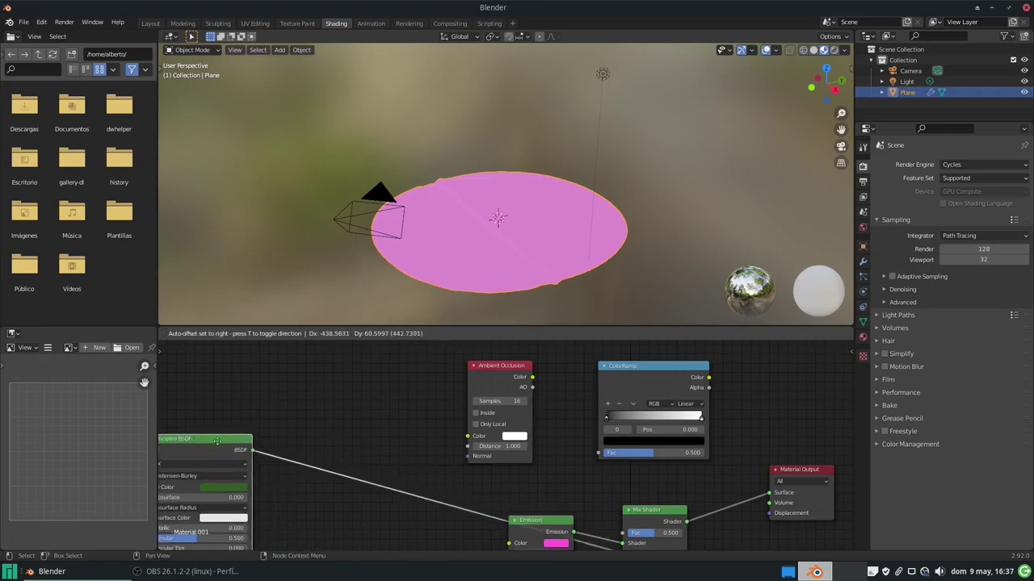
middle_drag(233, 441, 304, 416)
drag(580, 487, 421, 425)
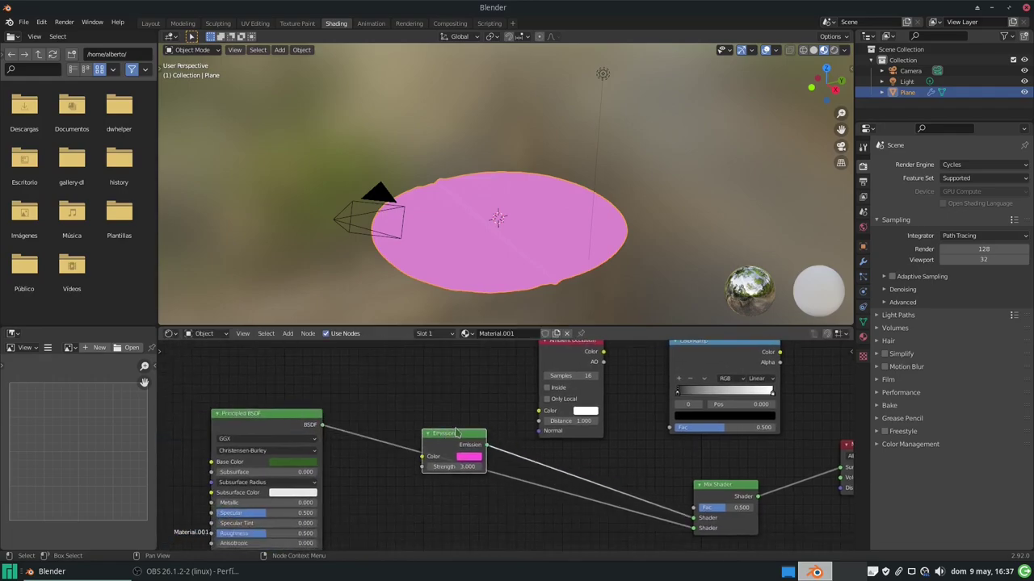
middle_drag(421, 426, 430, 480)
drag(576, 400, 480, 367)
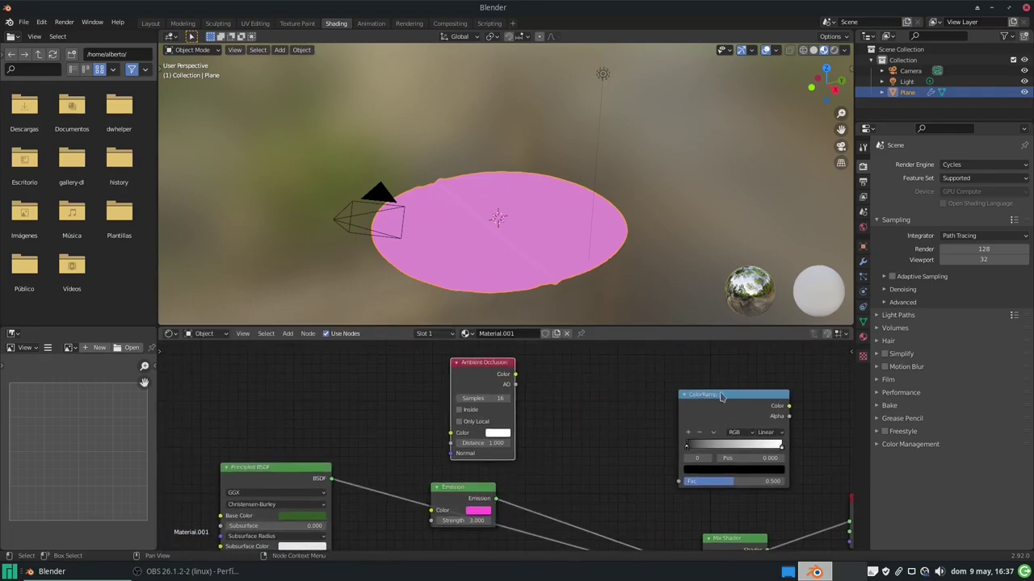
mouse_move(709, 404)
mouse_down()
mouse_move(558, 372)
mouse_move(530, 449)
mouse_up()
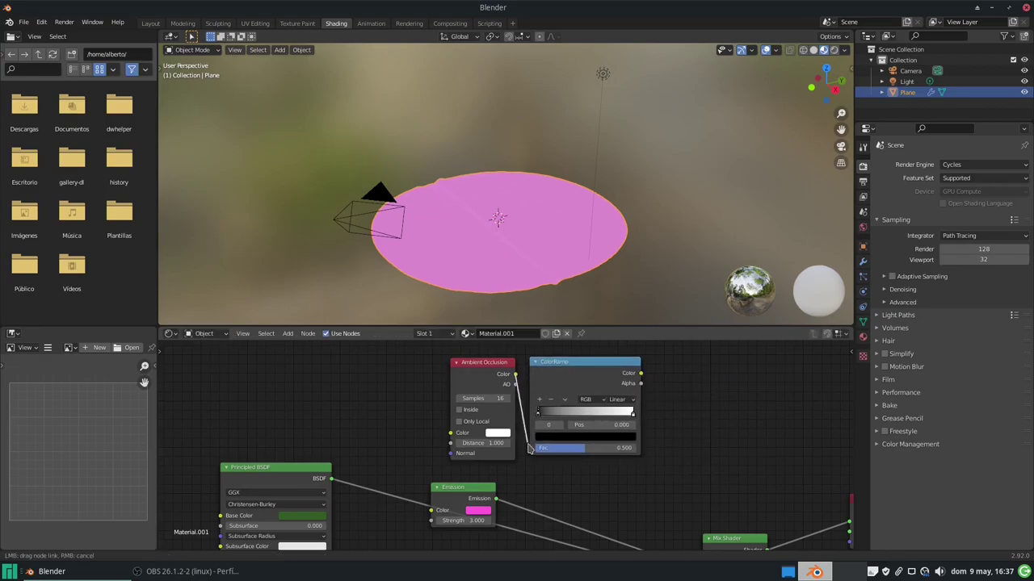
- Connect the ColorRamp colour to the Mix Shader factor, turning the plane green
scroll(650, 373, down, 1)
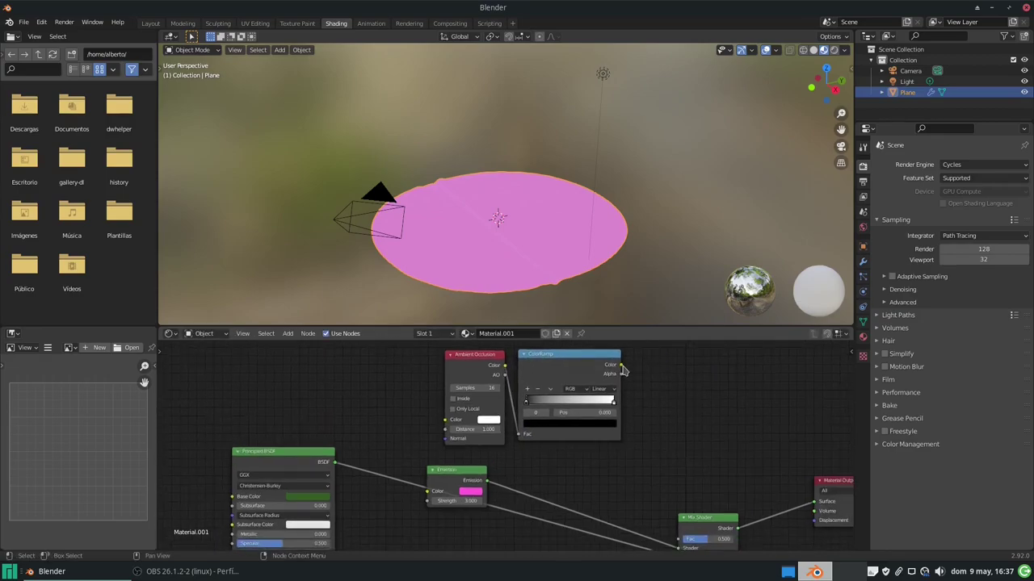
drag(621, 366, 679, 539)
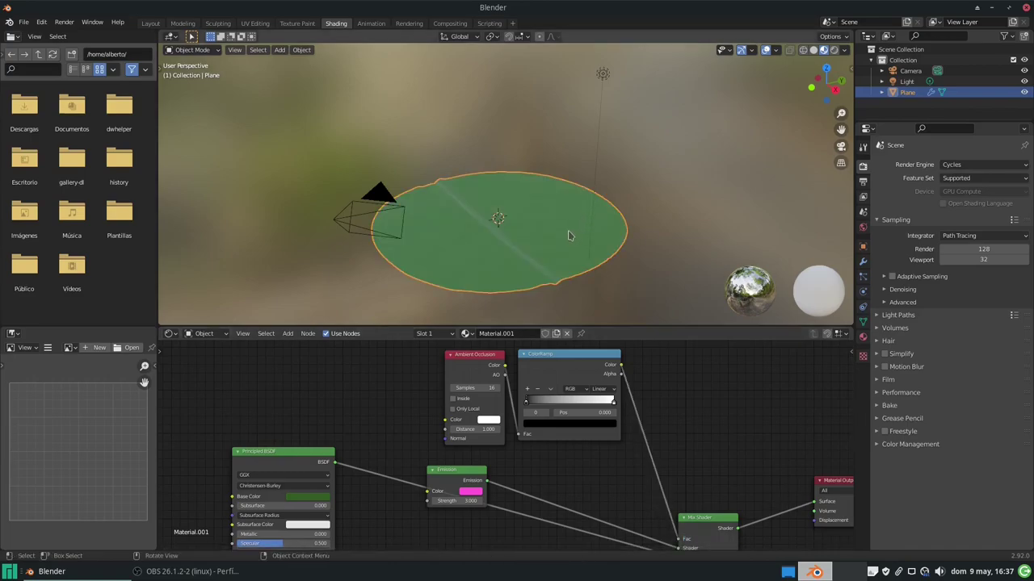
mouse_move(569, 235)
middle_down()
mouse_move(484, 224)
mouse_move(611, 223)
mouse_move(487, 255)
mouse_move(547, 214)
mouse_move(491, 215)
mouse_move(501, 220)
middle_up()
scroll(487, 255, up, 3)
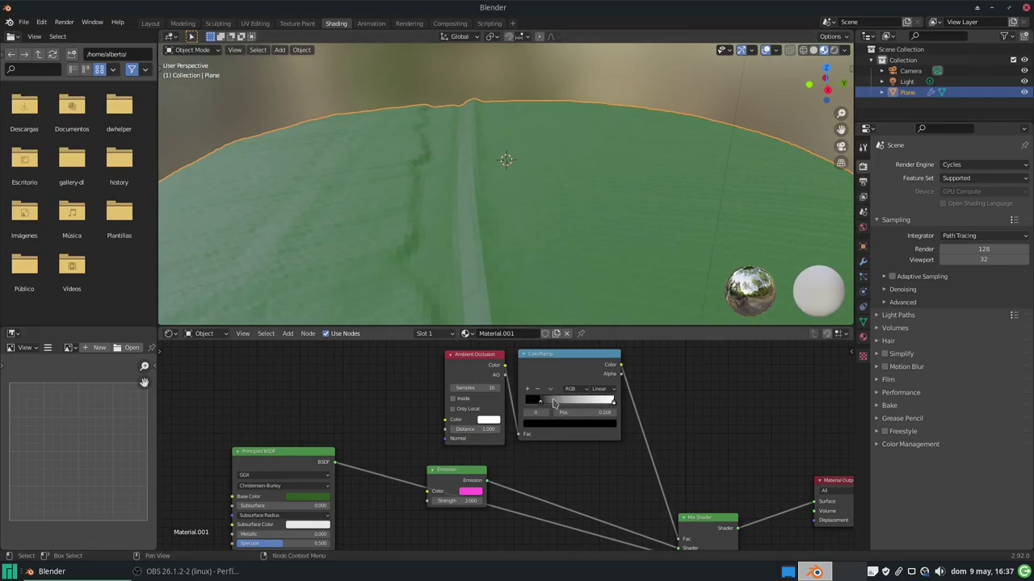
- Slide the ColorRamp's white stop left toward black, to 0.027
mouse_move(575, 405)
mouse_down()
mouse_move(561, 405)
mouse_move(576, 403)
mouse_up()
click(606, 403)
click(550, 403)
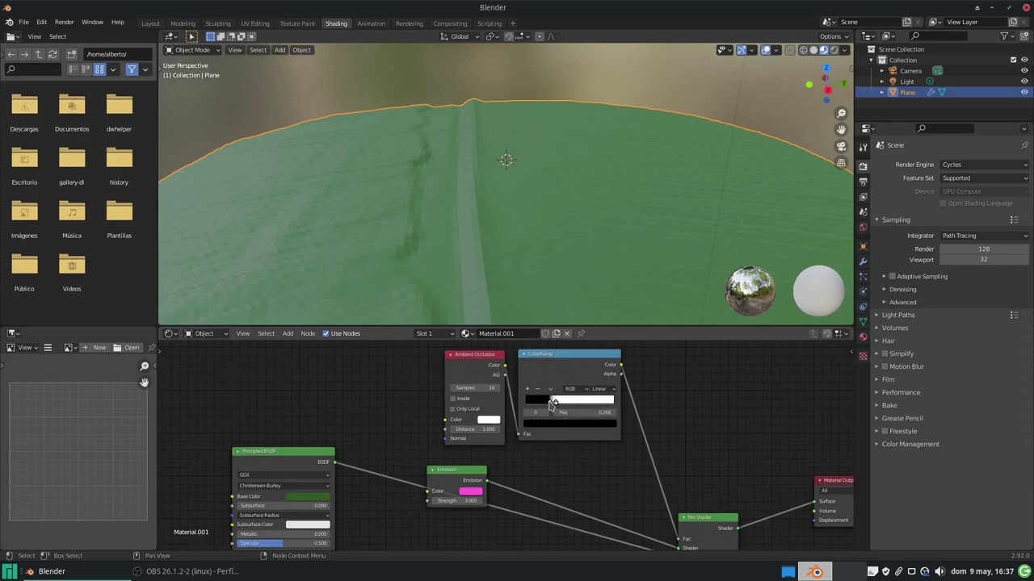
drag(554, 403, 549, 404)
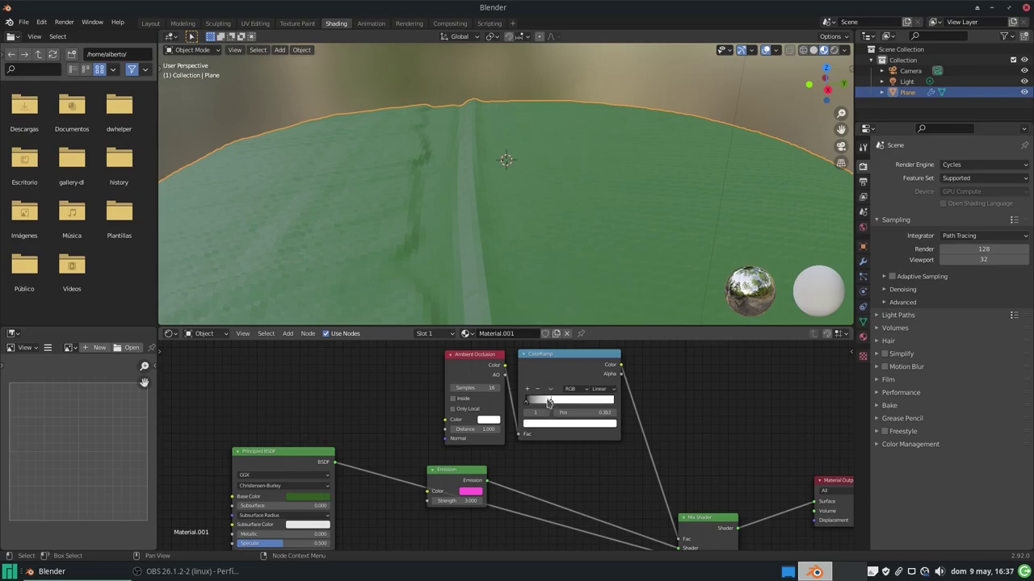
scroll(442, 212, down, 3)
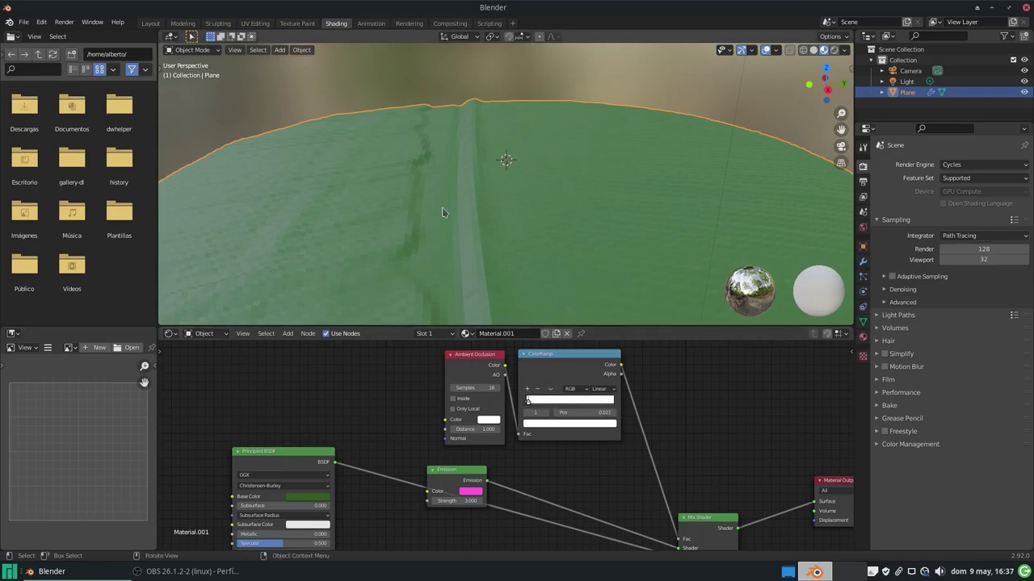
middle_drag(497, 217, 499, 210)
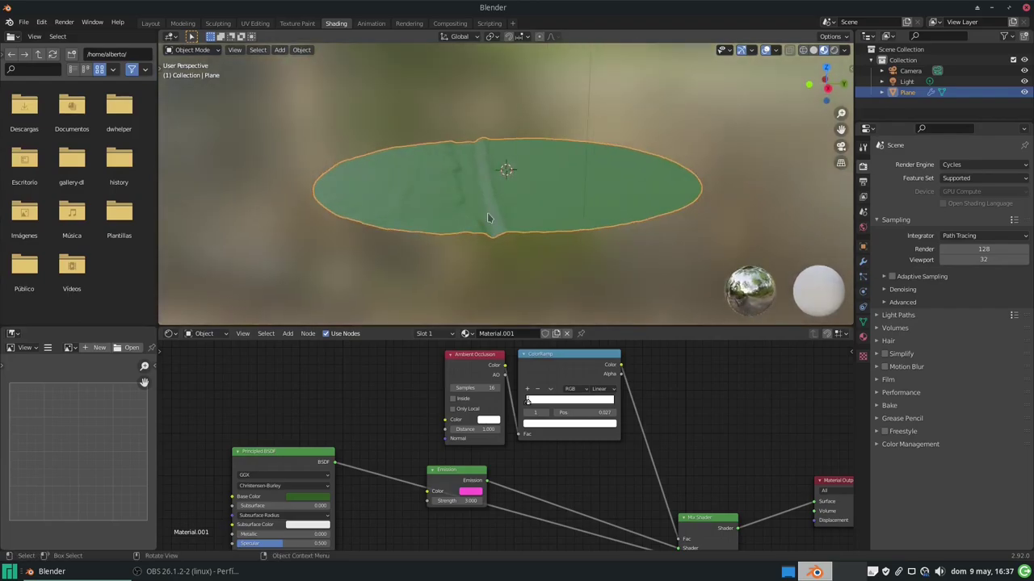
scroll(493, 211, up, 4)
middle_drag(513, 229, 510, 221)
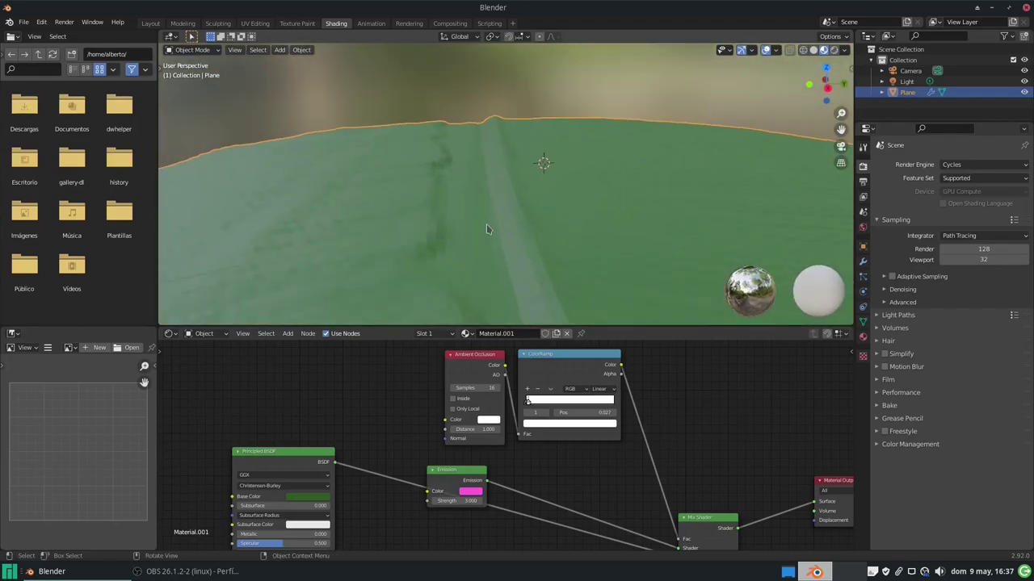
- Preview the plane in Cycles rendered shading and tick Denoising for Render and Viewport
click(834, 51)
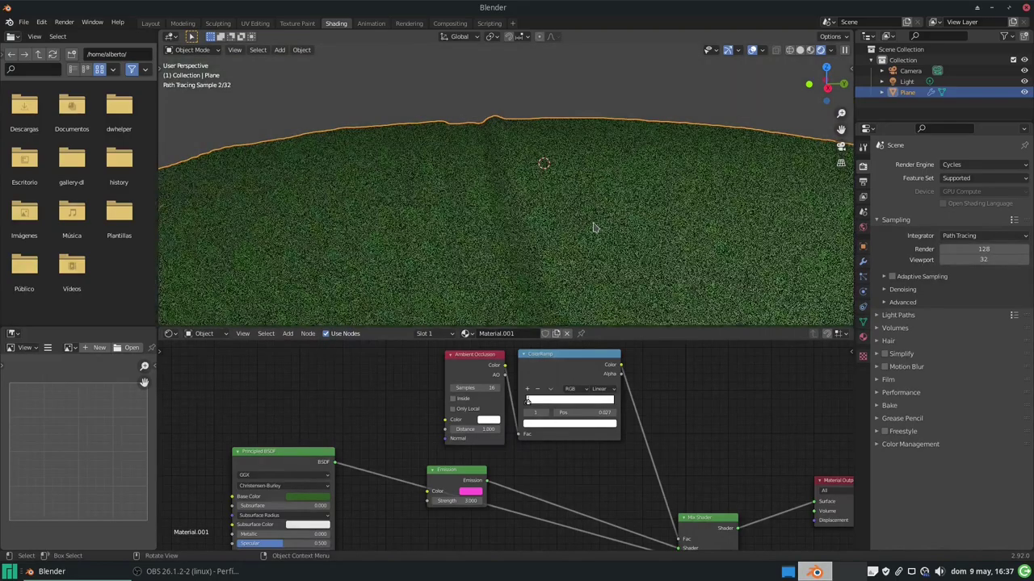
middle_drag(594, 228, 539, 252)
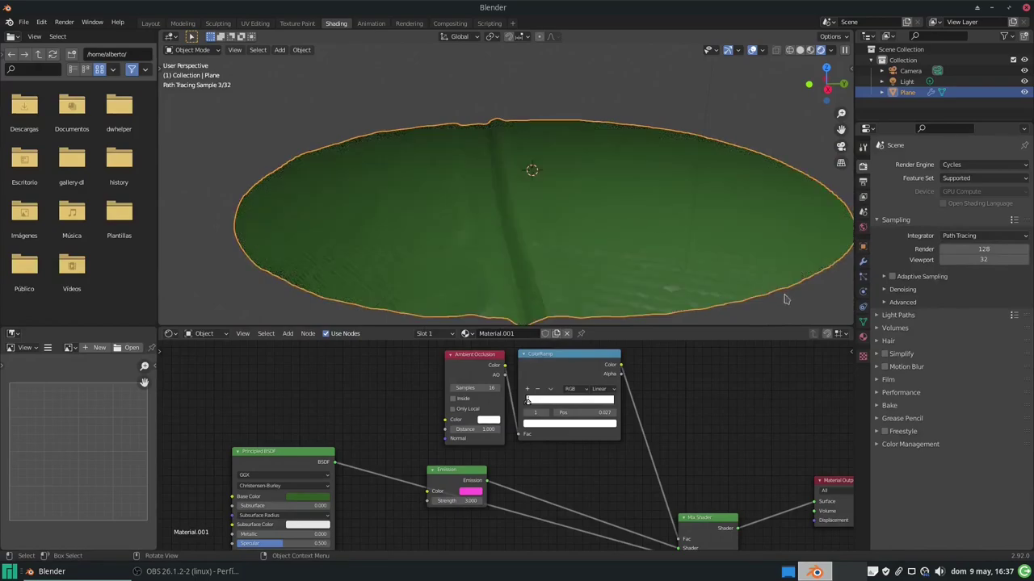
click(886, 290)
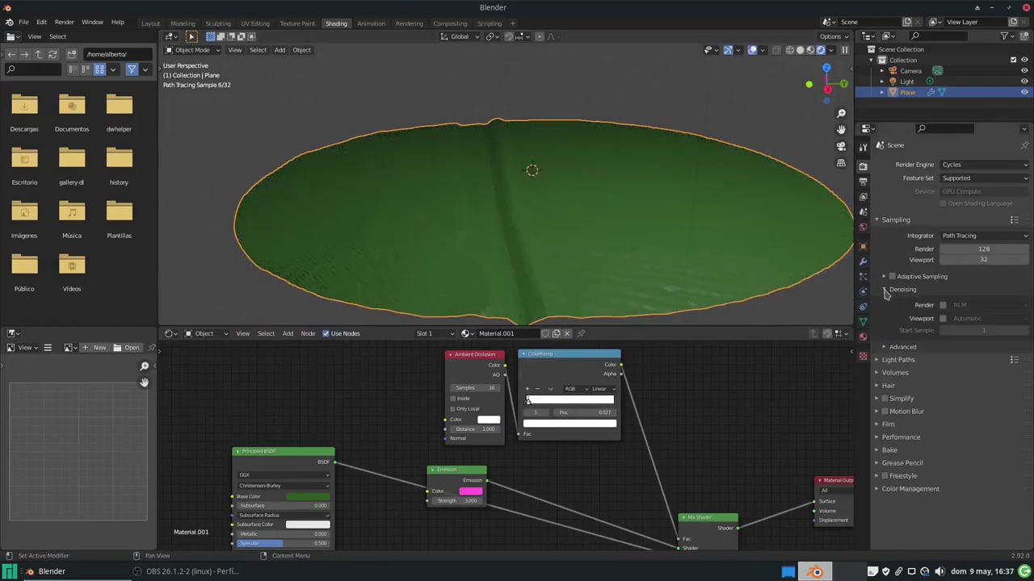
click(942, 318)
click(942, 305)
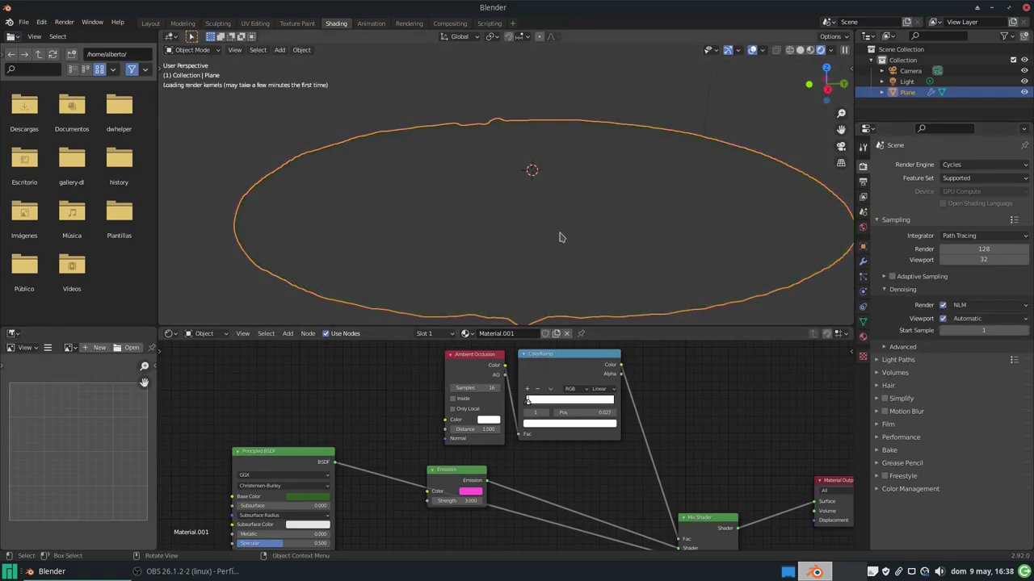
middle_drag(628, 215, 614, 218)
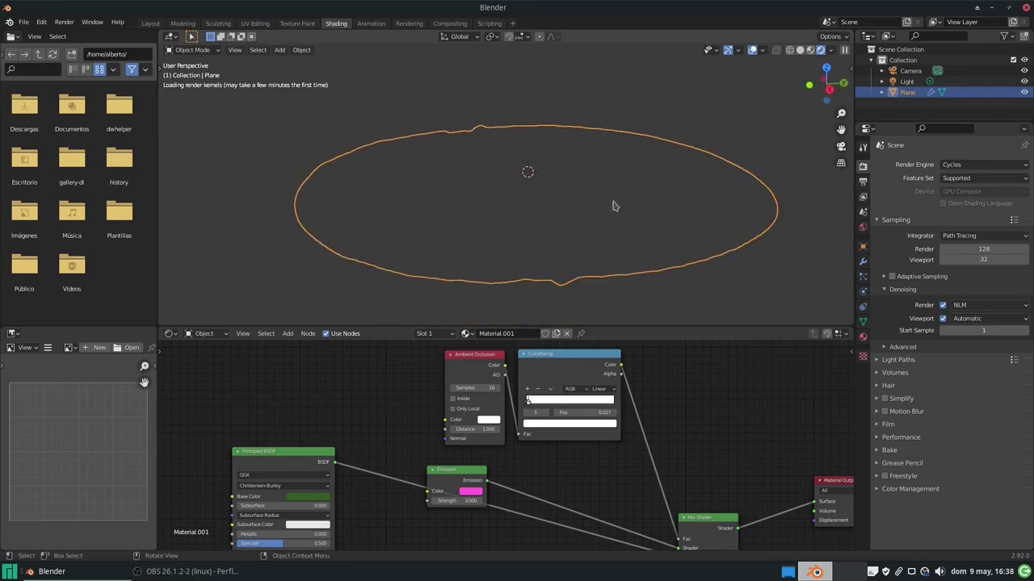
scroll(612, 202, down, 4)
middle_drag(609, 189, 607, 240)
- Change the scene's light into a Sun lamp
click(598, 105)
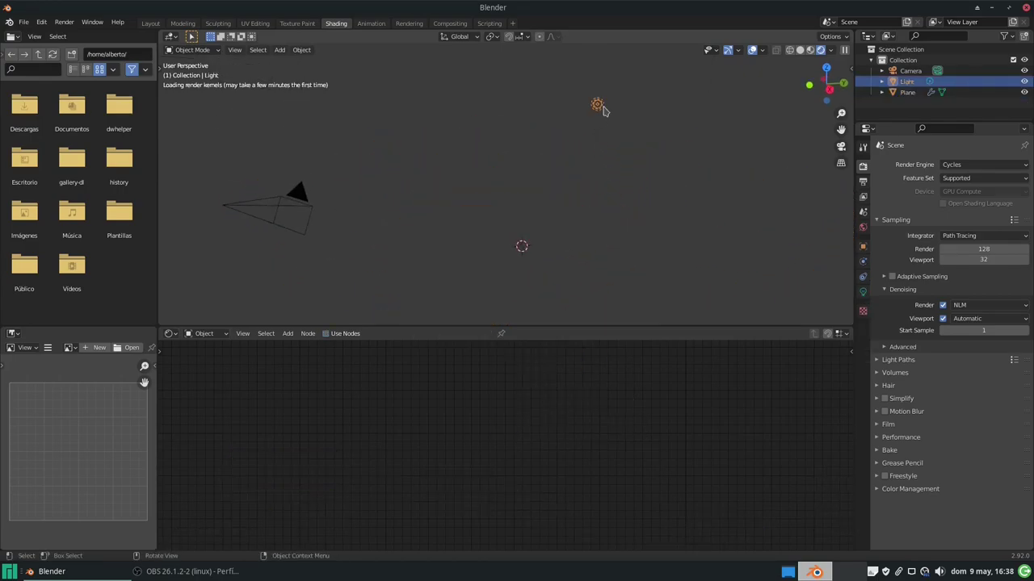
click(863, 292)
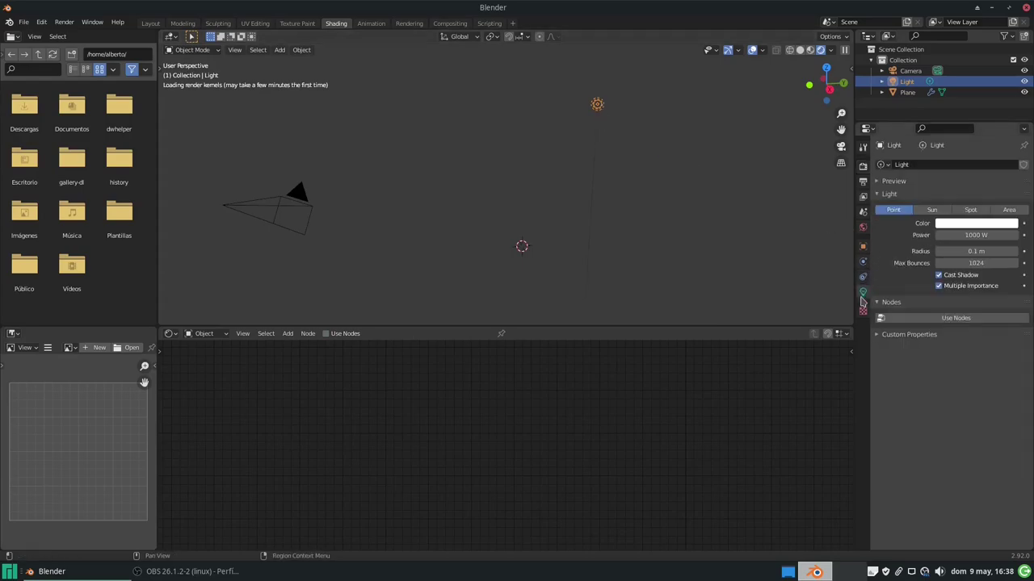
click(932, 210)
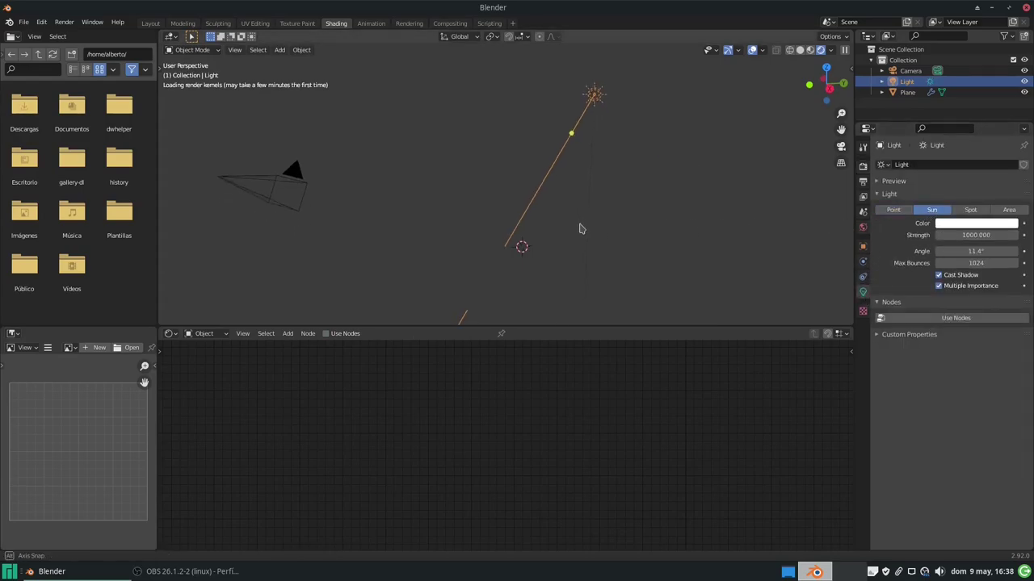
middle_drag(811, 227, 765, 84)
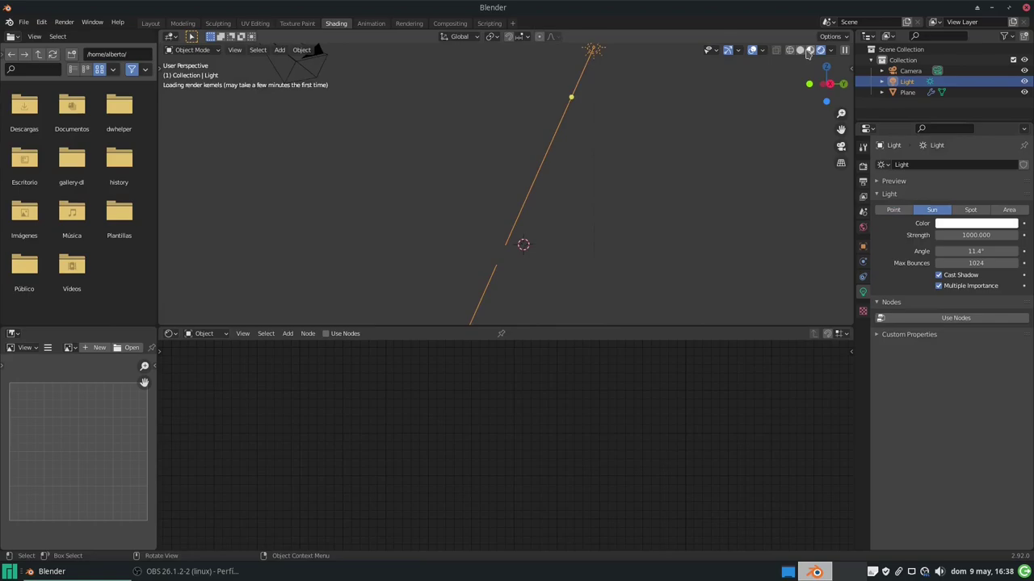
- Select the terrain plane and expand the Render Properties' advanced Denoising options
click(583, 267)
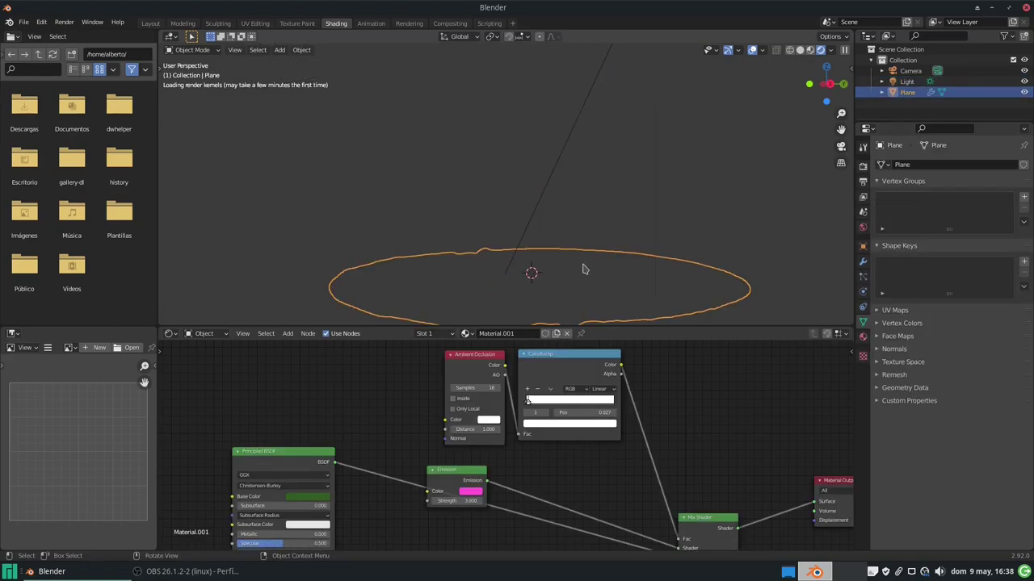
middle_drag(574, 260, 558, 214)
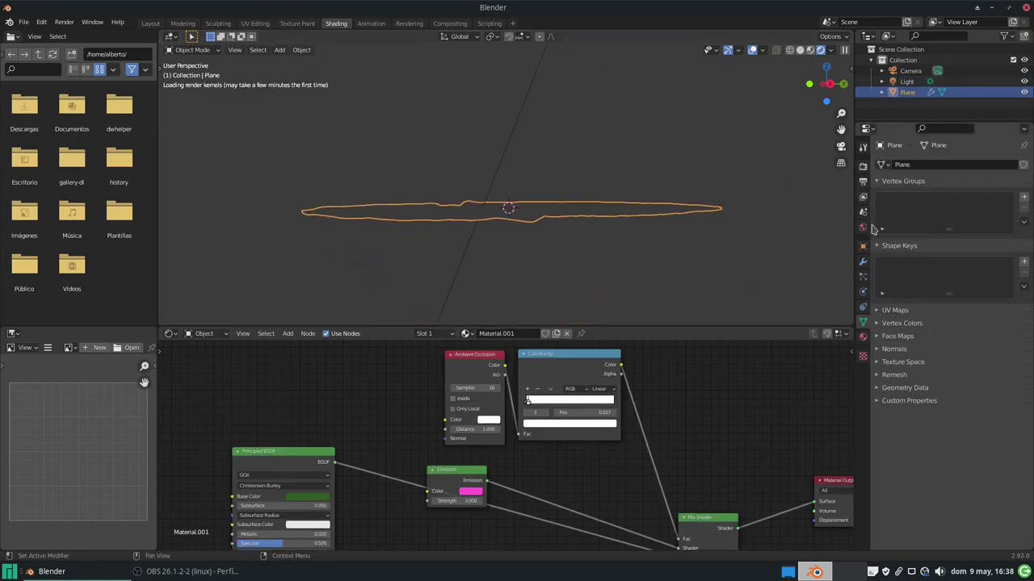
click(862, 166)
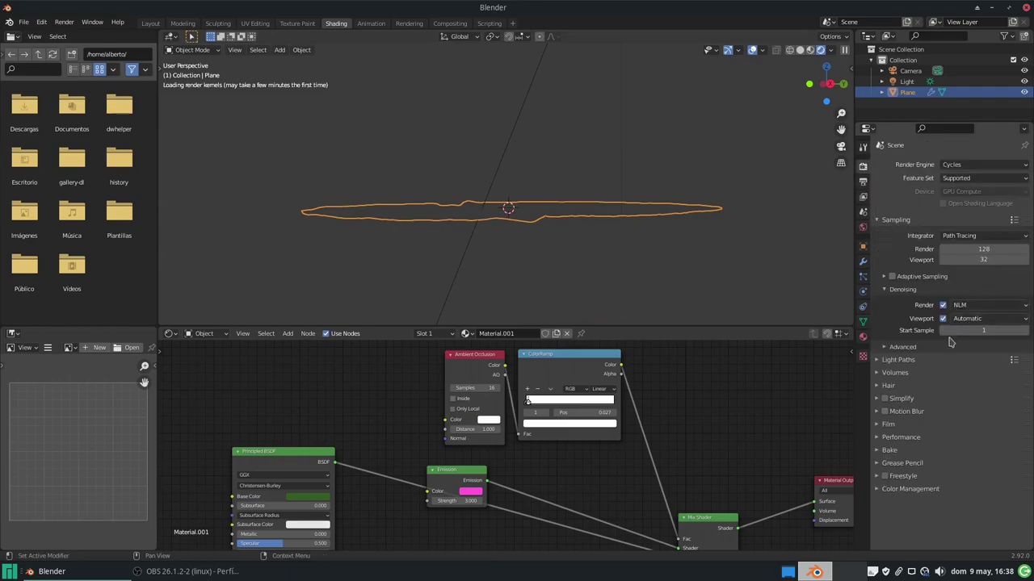
click(885, 348)
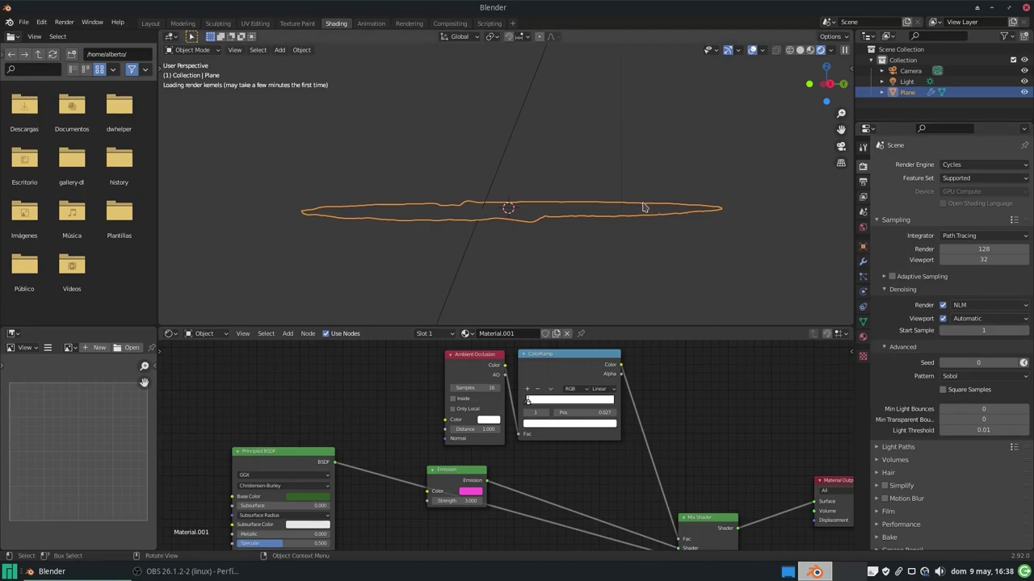
middle_drag(643, 203, 652, 219)
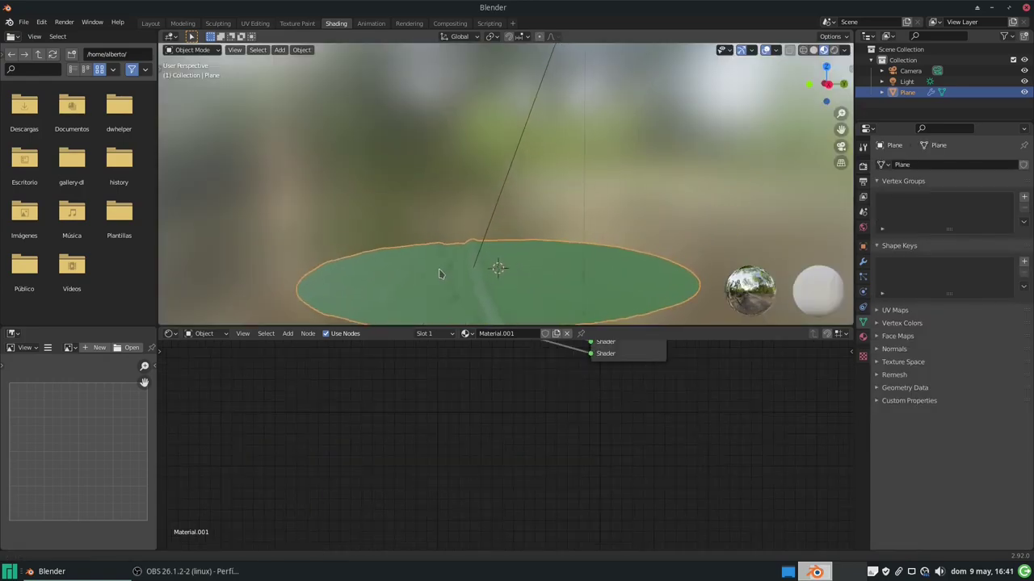
- Apply Shade Smooth to the green terrain in the rendered preview
mouse_move(440, 271)
middle_down()
mouse_move(515, 209)
mouse_move(527, 175)
mouse_move(489, 234)
middle_up()
scroll(516, 208, up, 3)
scroll(515, 233, up, 3)
right_click(393, 232)
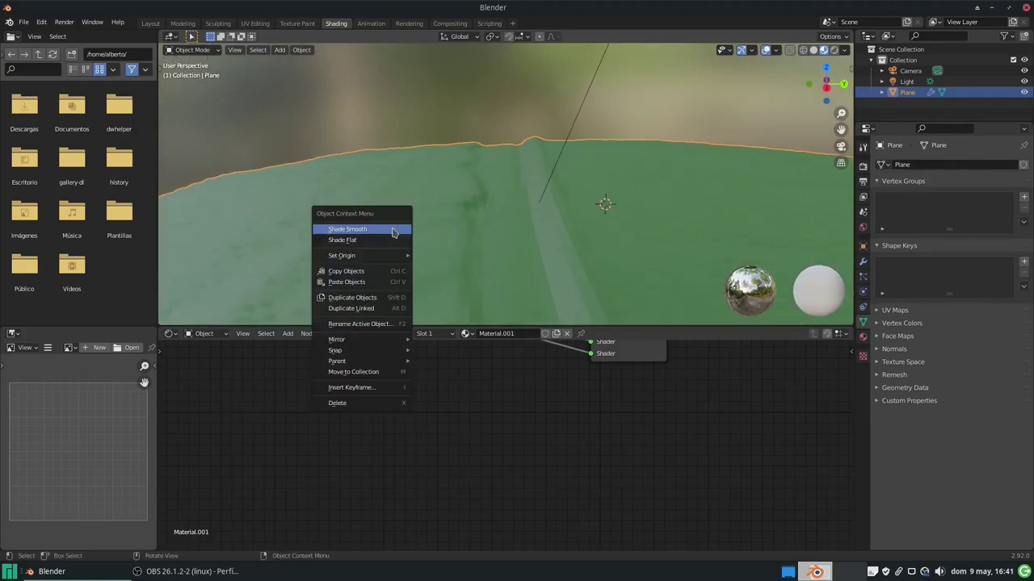
click(387, 233)
- Add a cube, scale it down, move it left on the terrain, and create Material.003
key(shift+a)
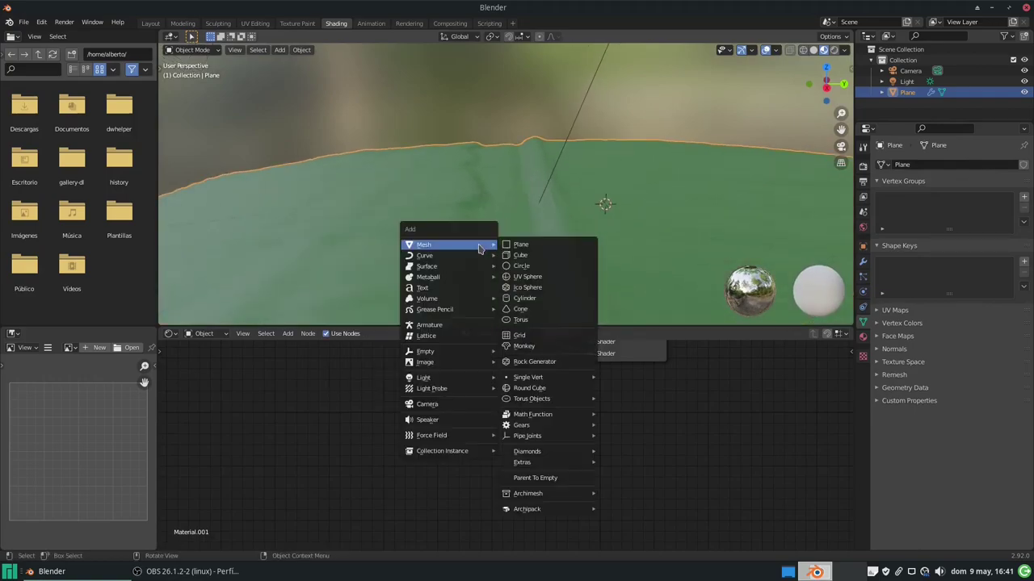
click(518, 255)
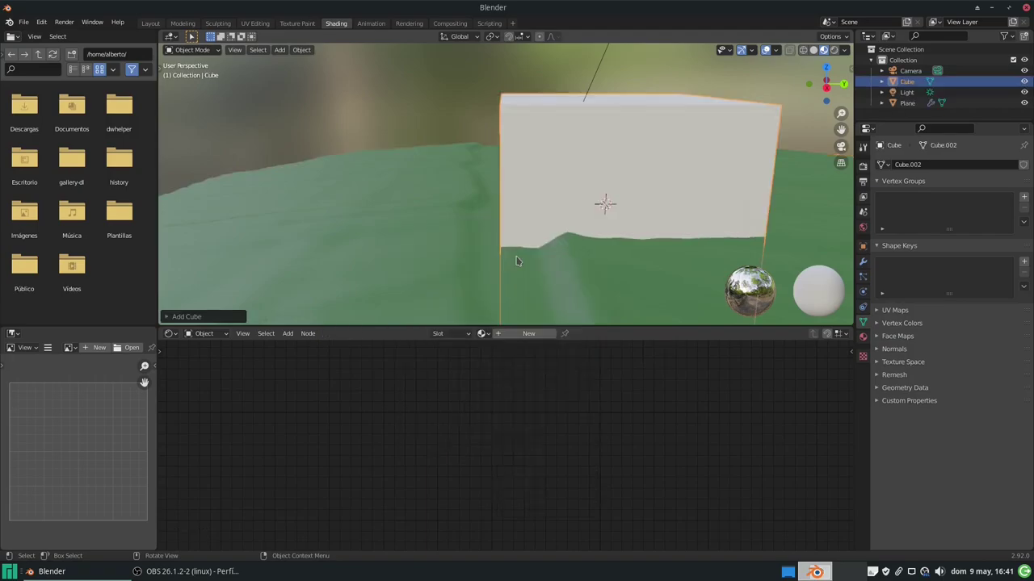
key(s)
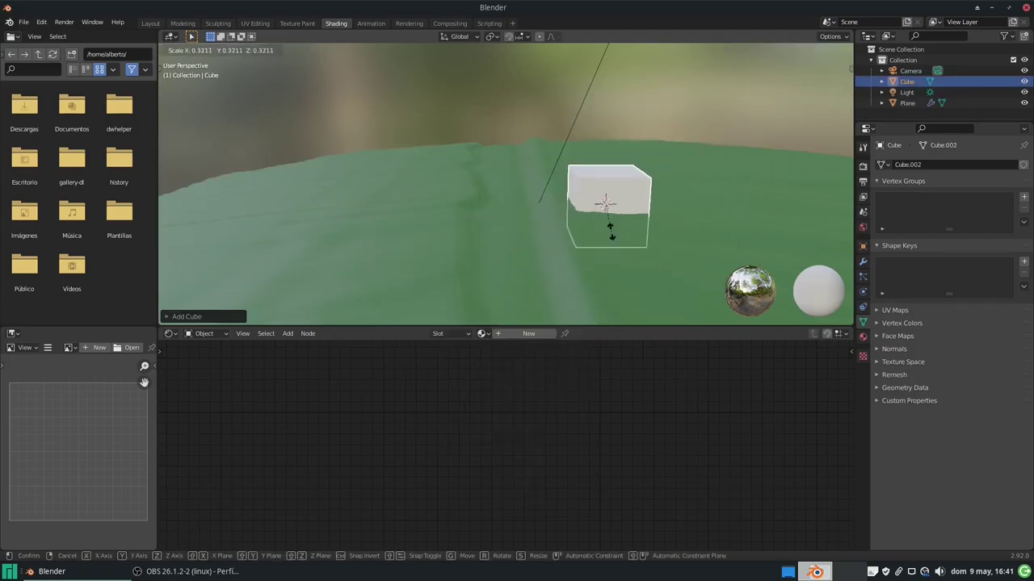
click(609, 225)
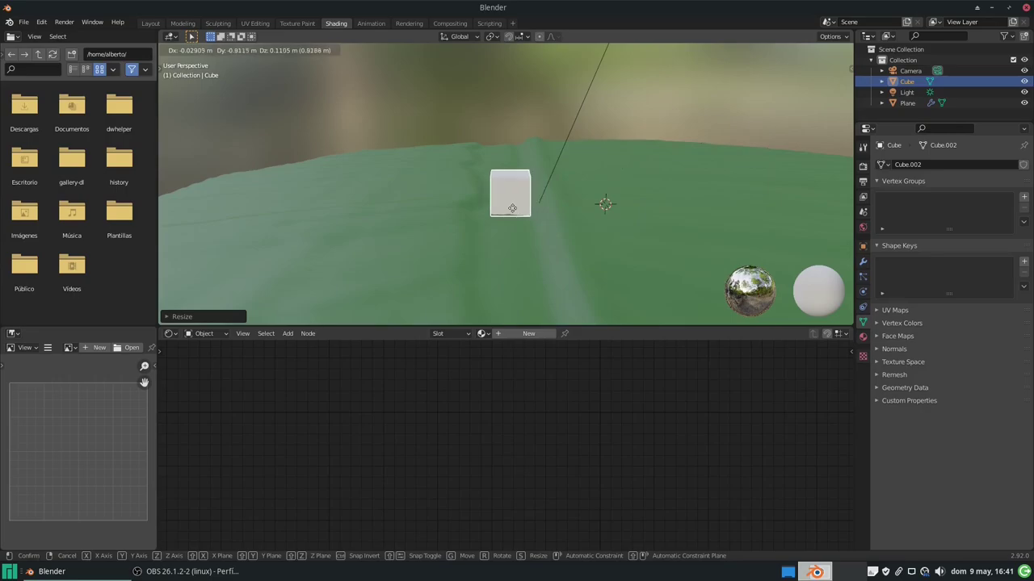
click(511, 212)
mouse_move(511, 212)
middle_down()
mouse_move(510, 199)
mouse_move(503, 224)
middle_up()
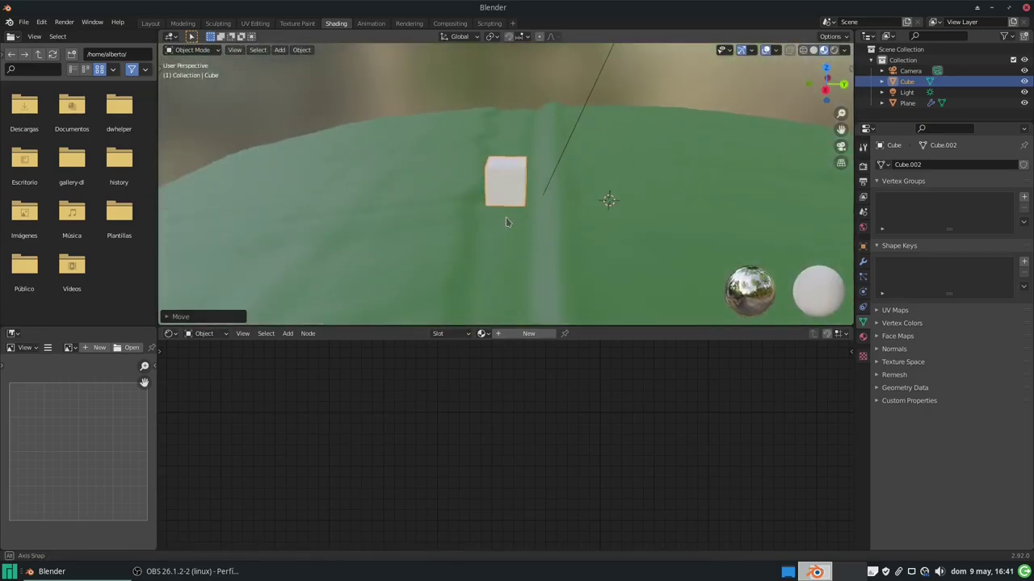
click(528, 333)
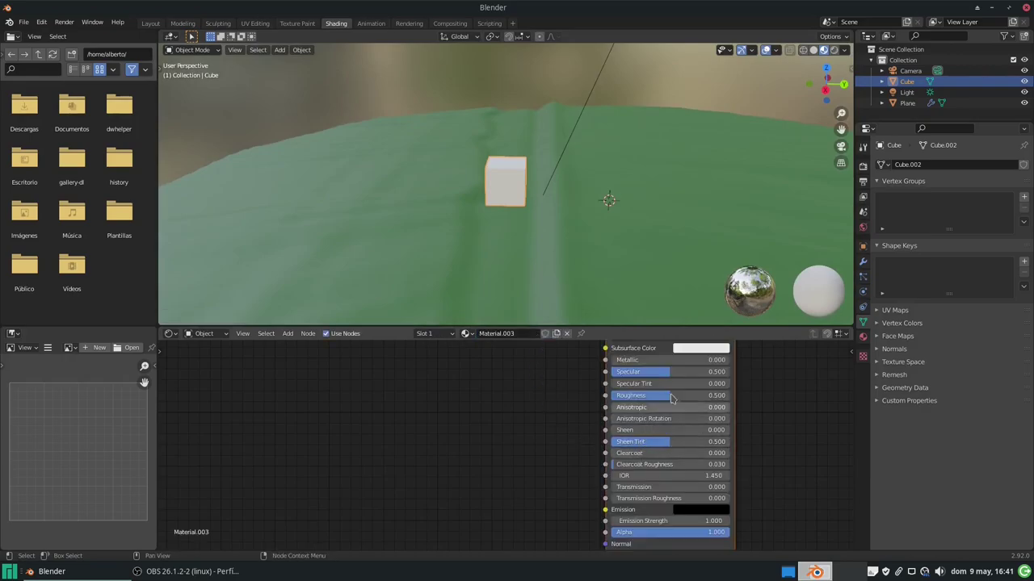
- Set the cube material's Metallic to 1.0 and pick a red Subsurface Color
click(695, 348)
drag(720, 260, 714, 273)
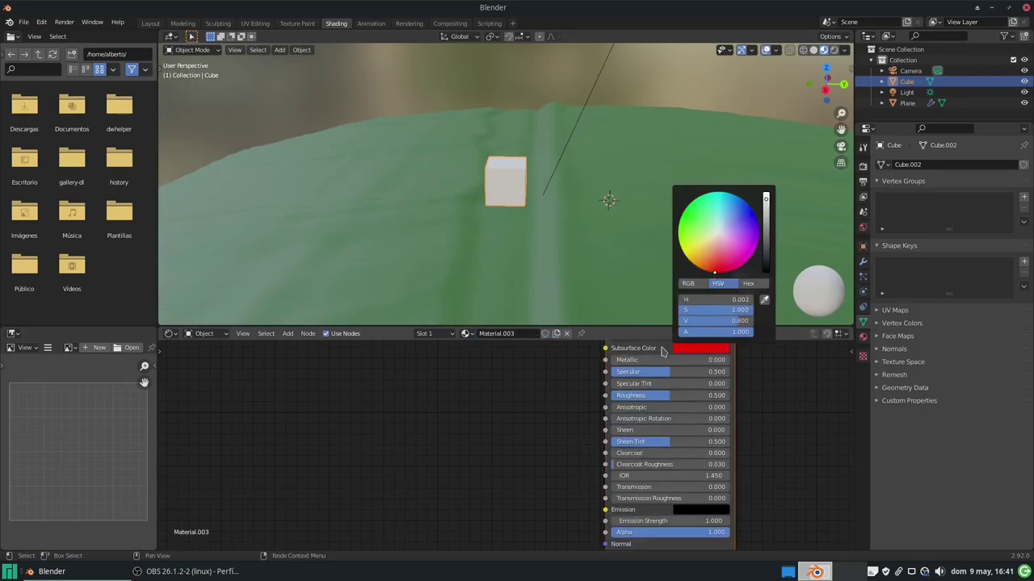
drag(658, 360, 727, 360)
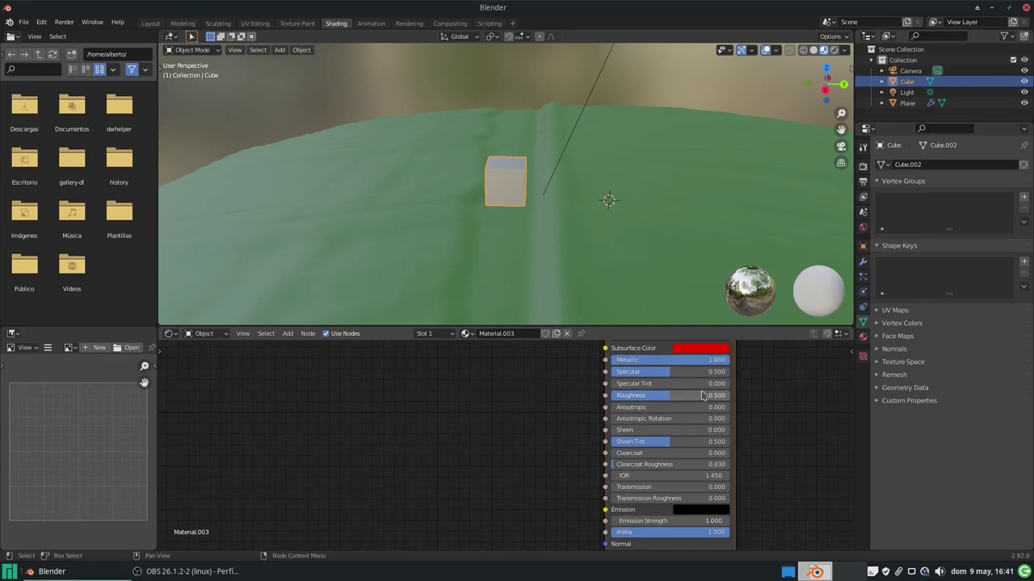
middle_drag(702, 395, 560, 524)
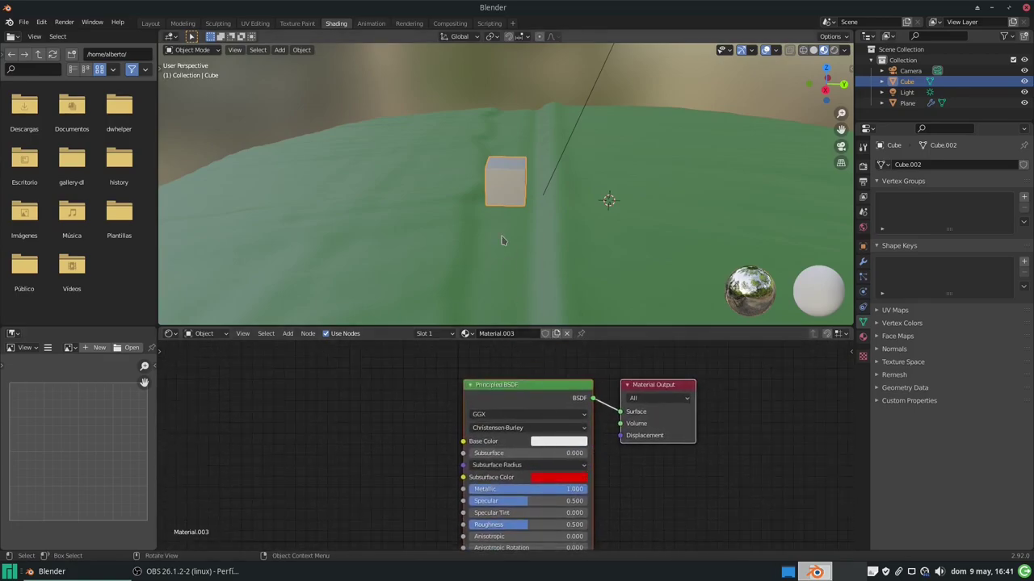
middle_drag(501, 240, 498, 193)
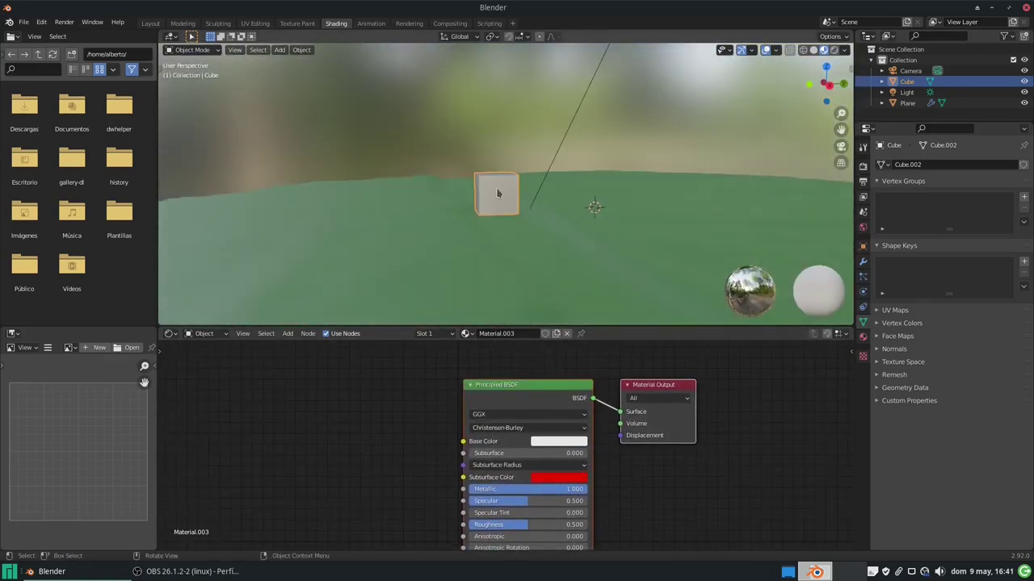
click(497, 193)
click(477, 208)
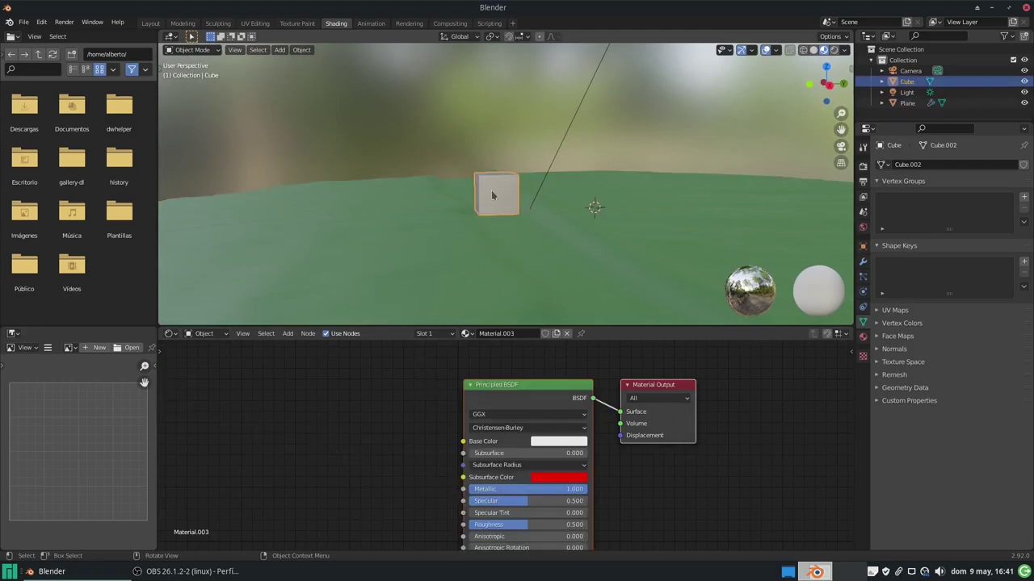
- Copy the red onto Base Color and return Subsurface Color to white
click(547, 479)
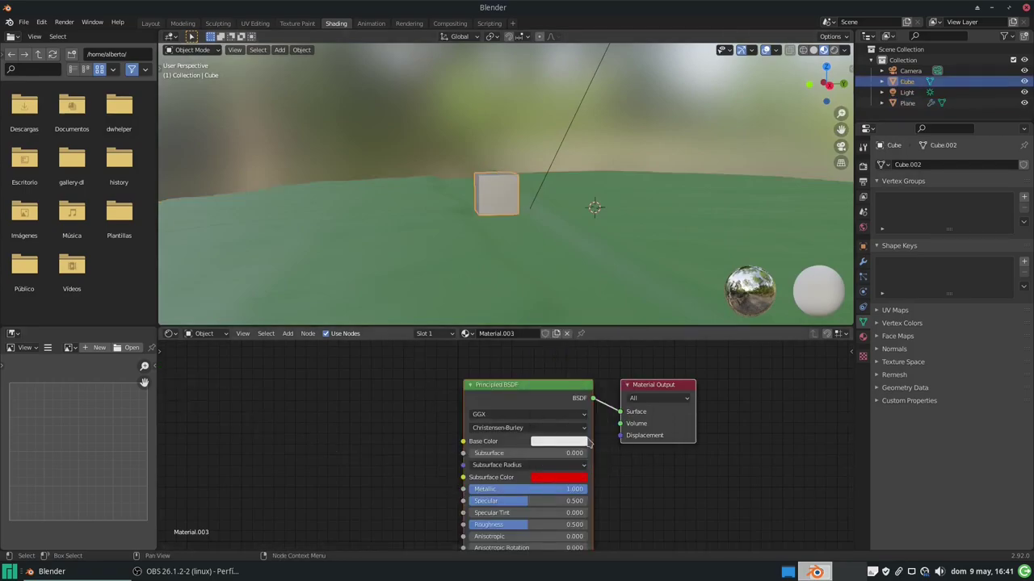
drag(560, 483, 557, 444)
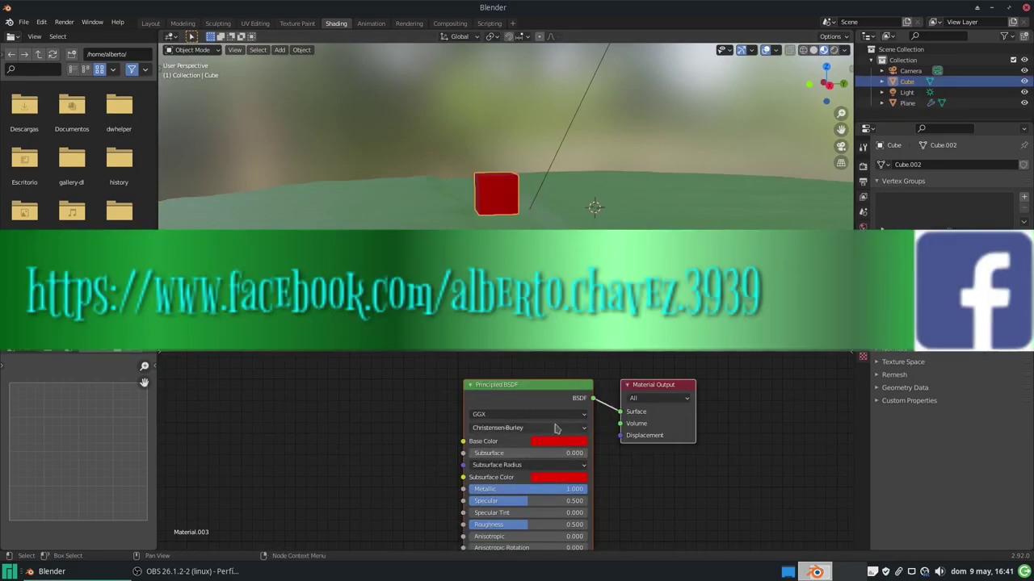
middle_drag(513, 214, 472, 226)
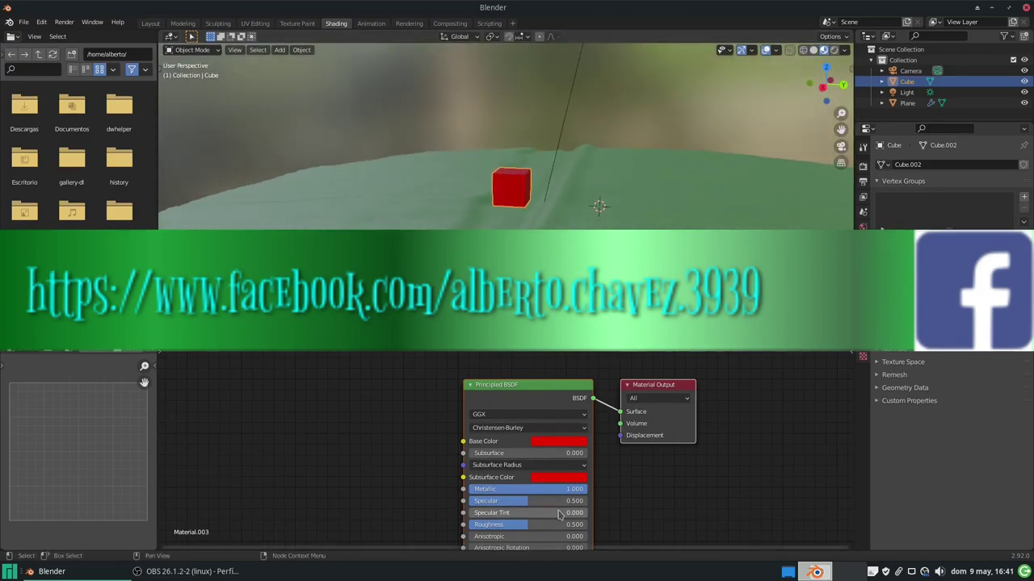
click(558, 478)
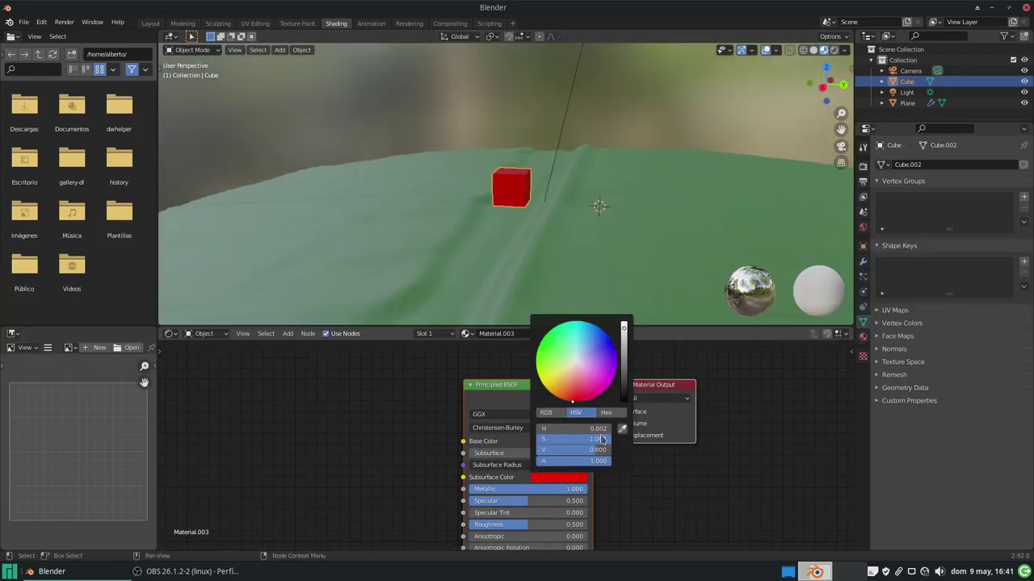
drag(597, 438, 538, 439)
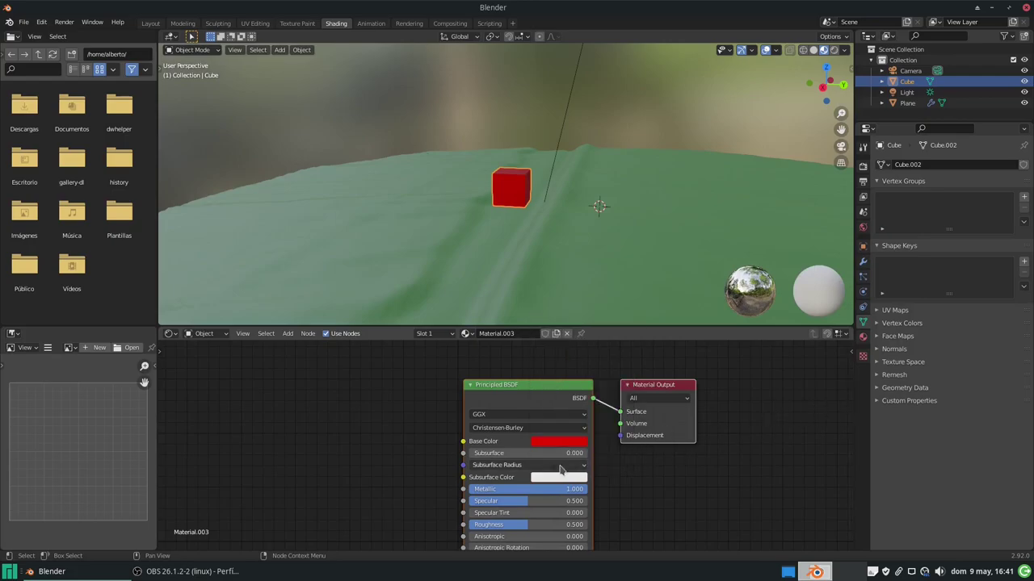
- Set the cube material's Roughness to 0.2
scroll(560, 461, down, 5)
click(551, 393)
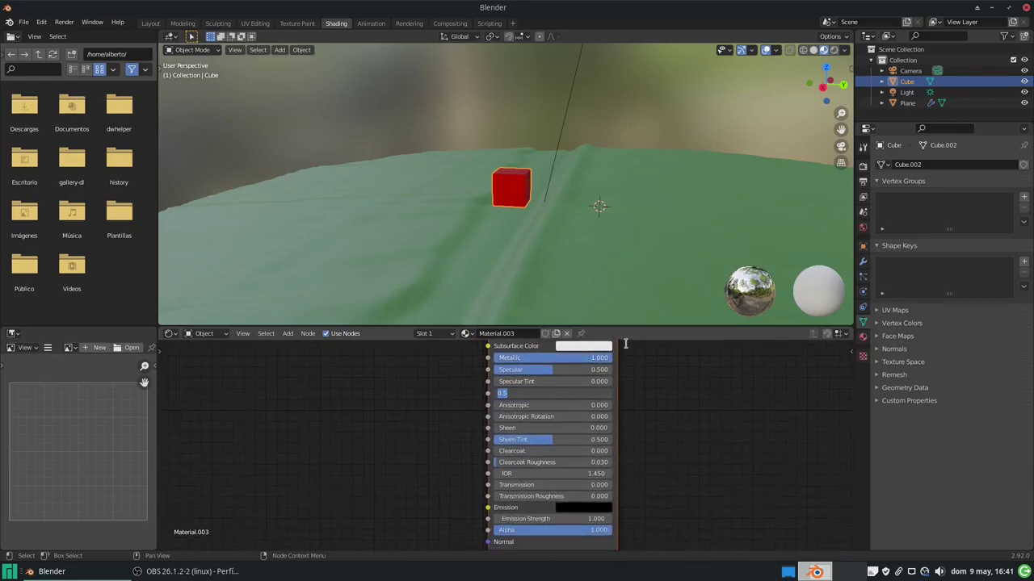
text(0.2)
key(Return)
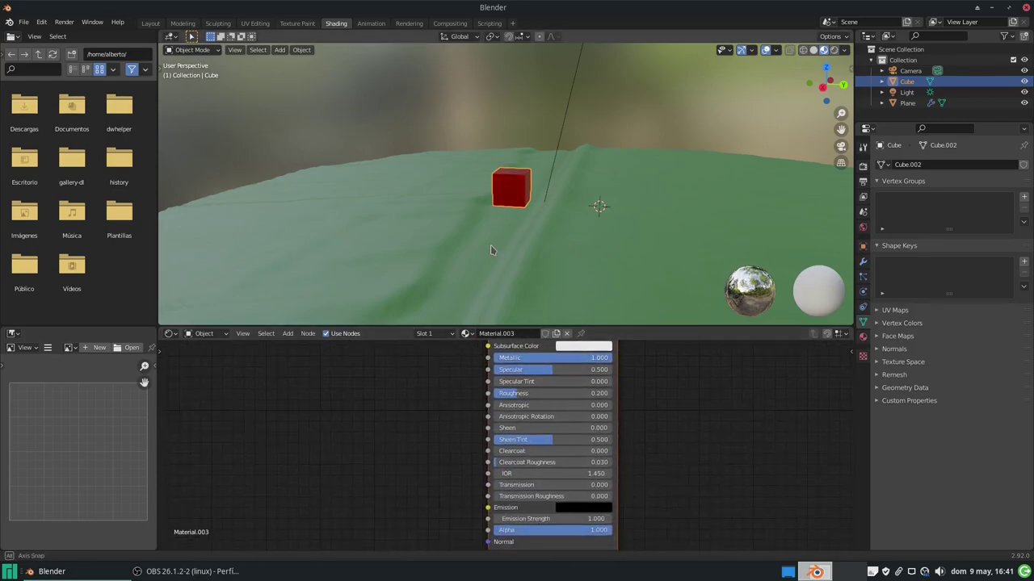
mouse_move(490, 245)
middle_down()
mouse_move(519, 231)
mouse_move(500, 247)
middle_up()
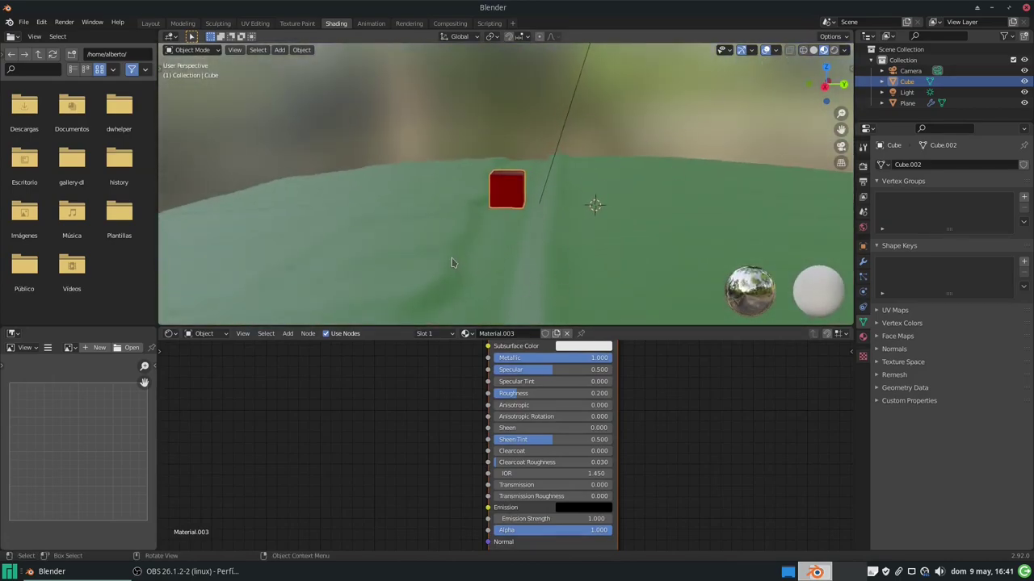
- Commit Emission Strength 10 on the terrain, render a test image with F12, then close it
click(425, 261)
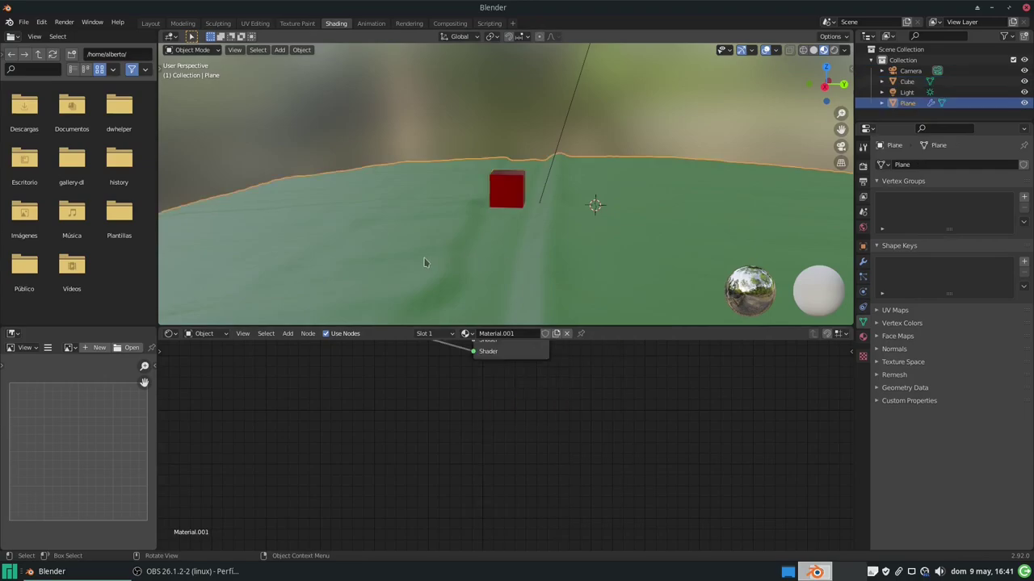
middle_drag(634, 523, 719, 559)
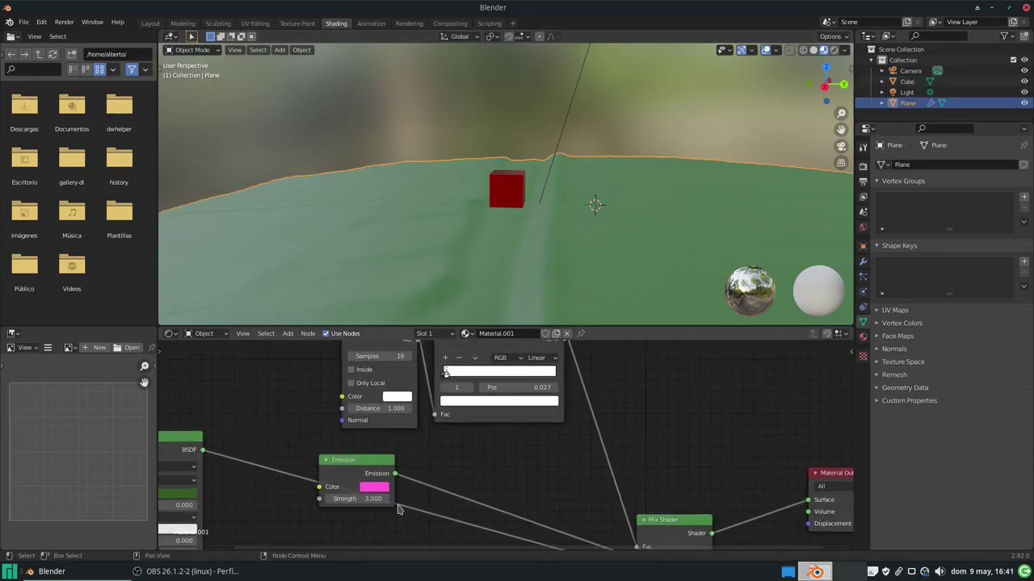
click(355, 500)
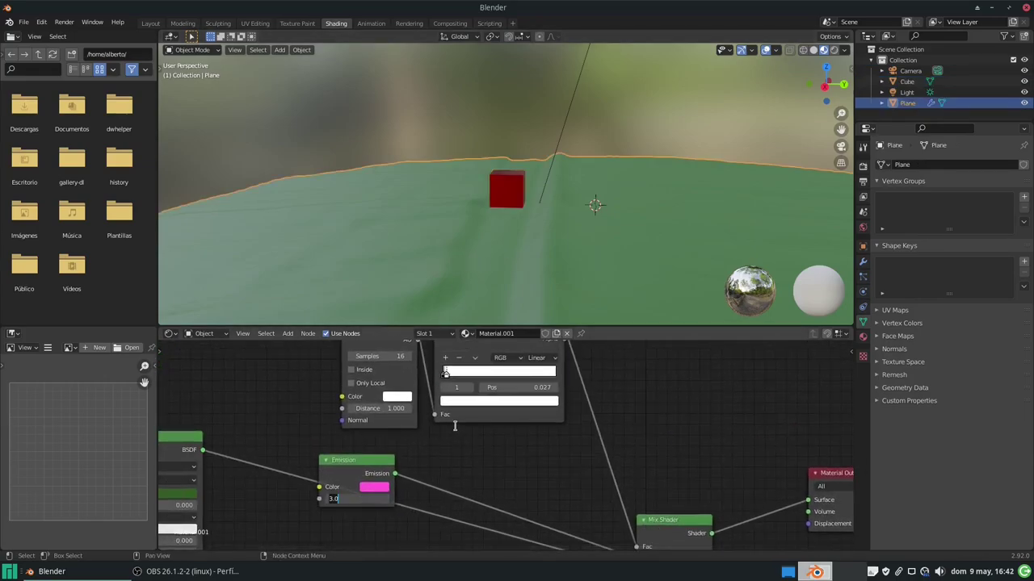
text(10)
key(Return)
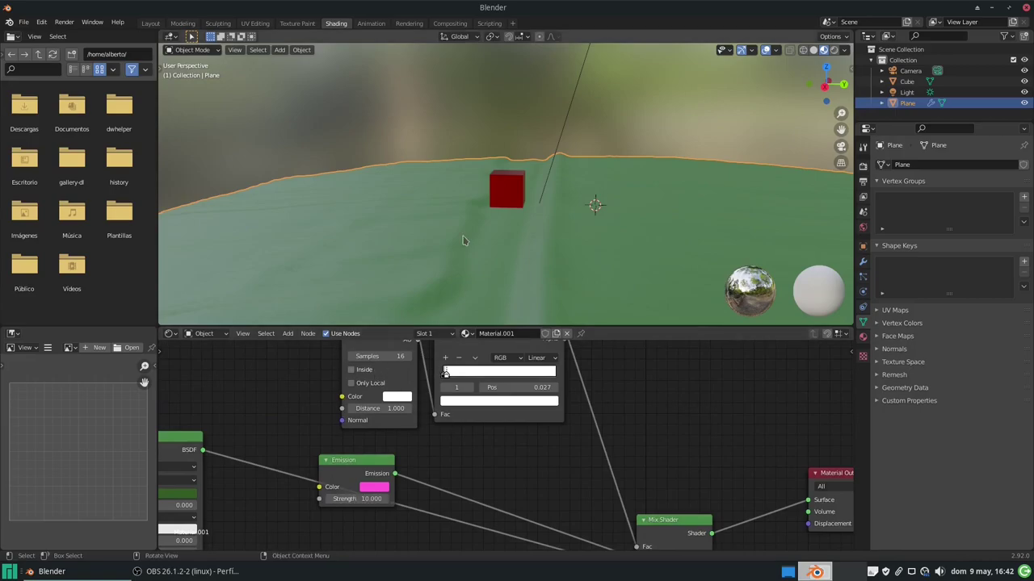
key(F12)
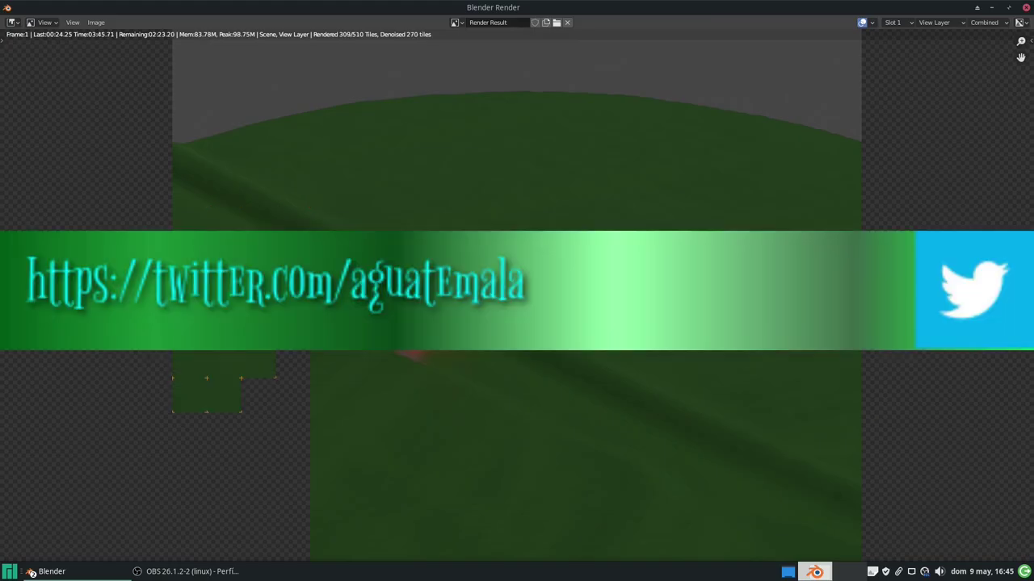
key(Escape)
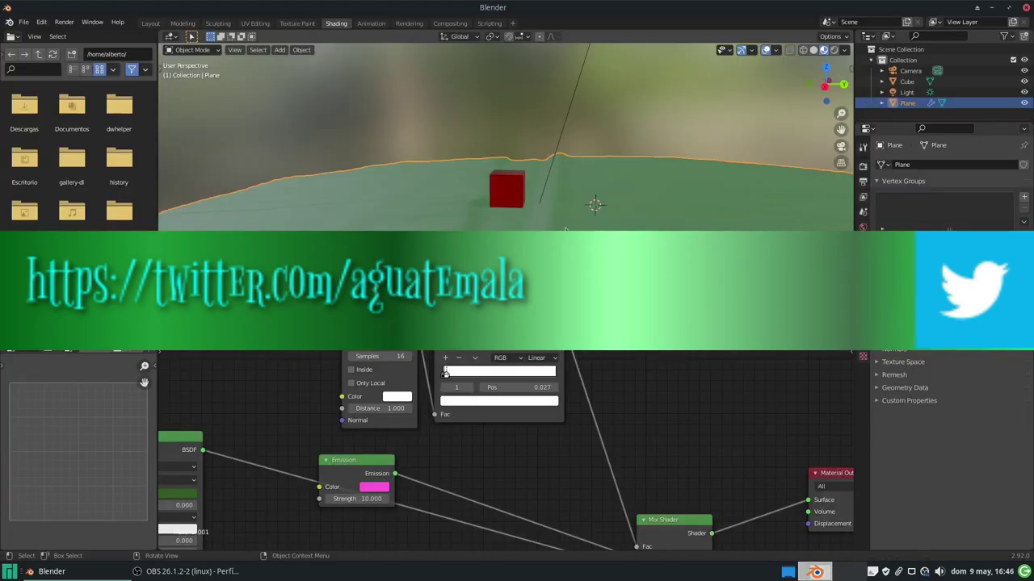
- Uncheck Cycles Denoising for both Render and Viewport, then preview the scene in Rendered shading
click(862, 166)
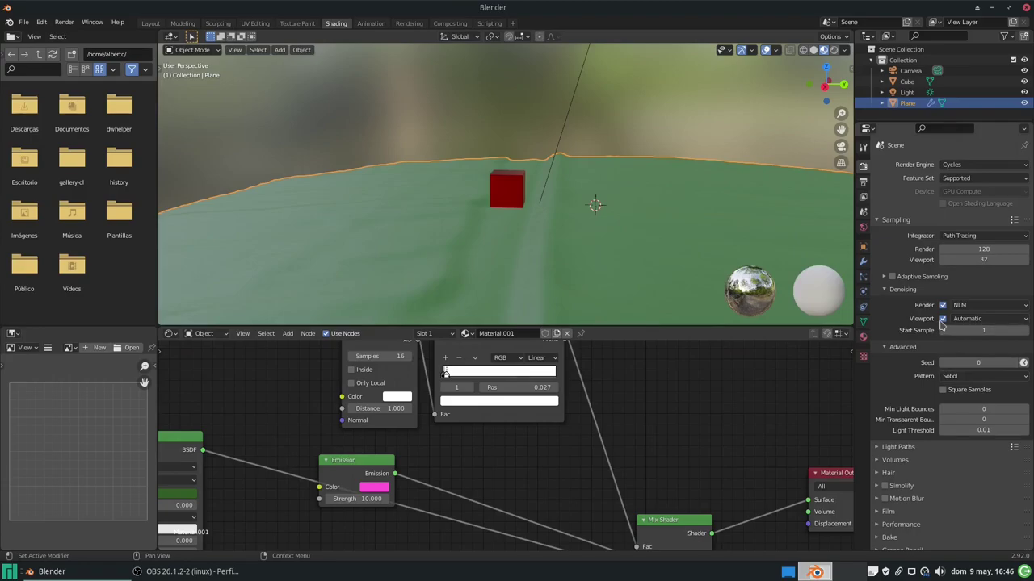
click(965, 306)
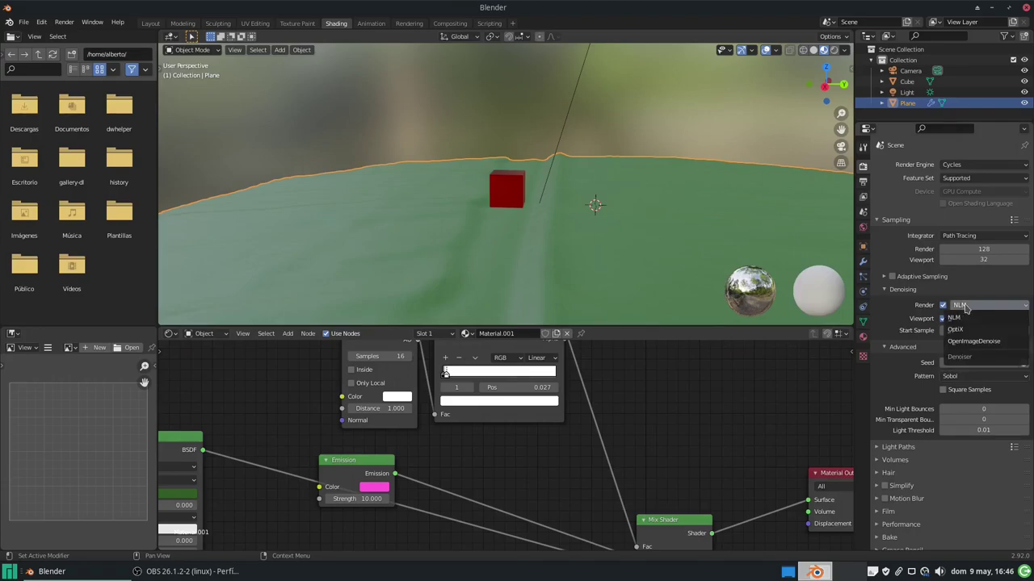
click(960, 317)
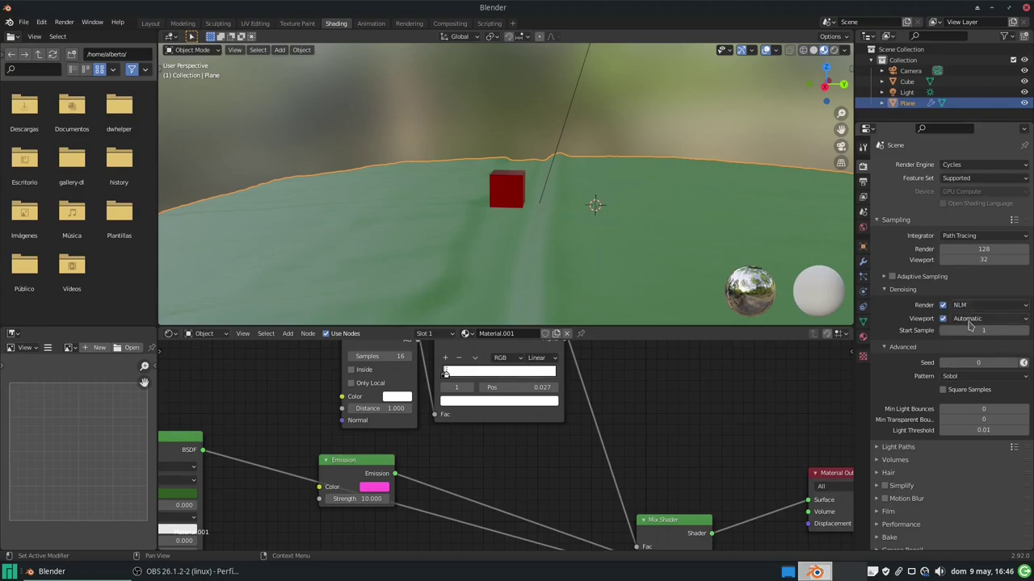
click(969, 319)
click(970, 322)
click(943, 319)
click(942, 305)
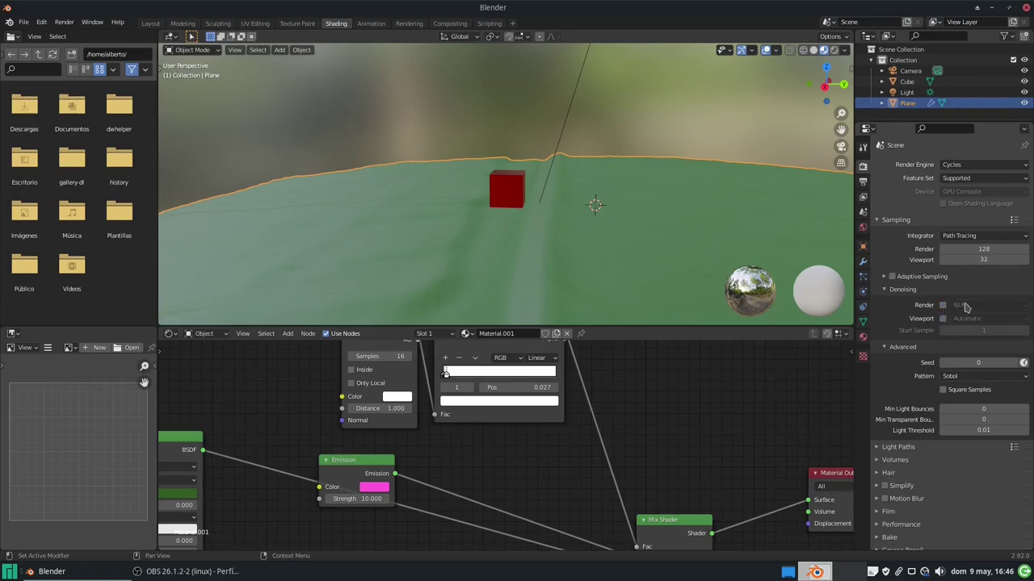
click(834, 50)
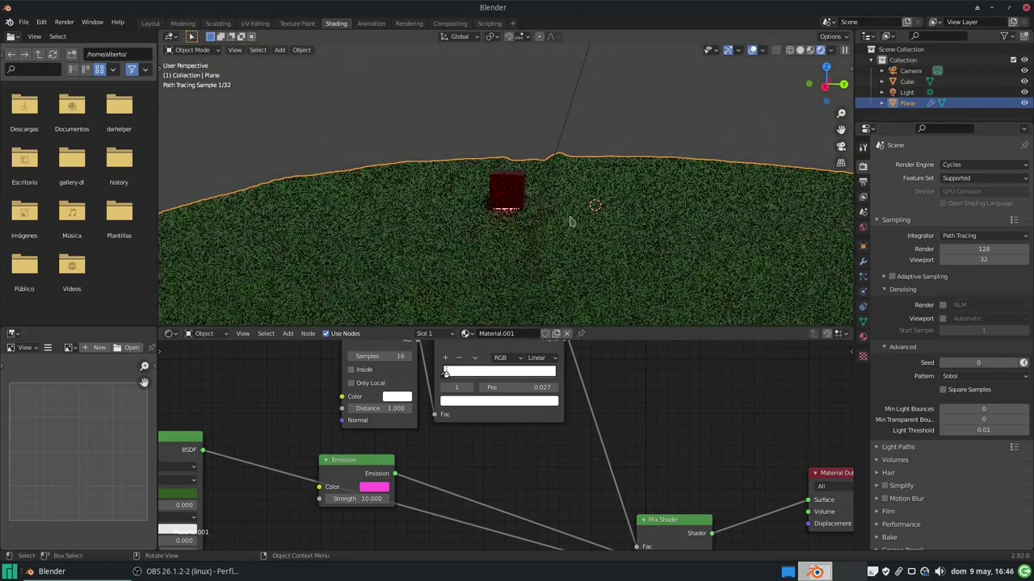
- Select the red cube and nudge it slightly down along Z onto the terrain
mouse_move(409, 228)
middle_down()
mouse_move(531, 235)
mouse_move(555, 222)
mouse_move(553, 203)
middle_up()
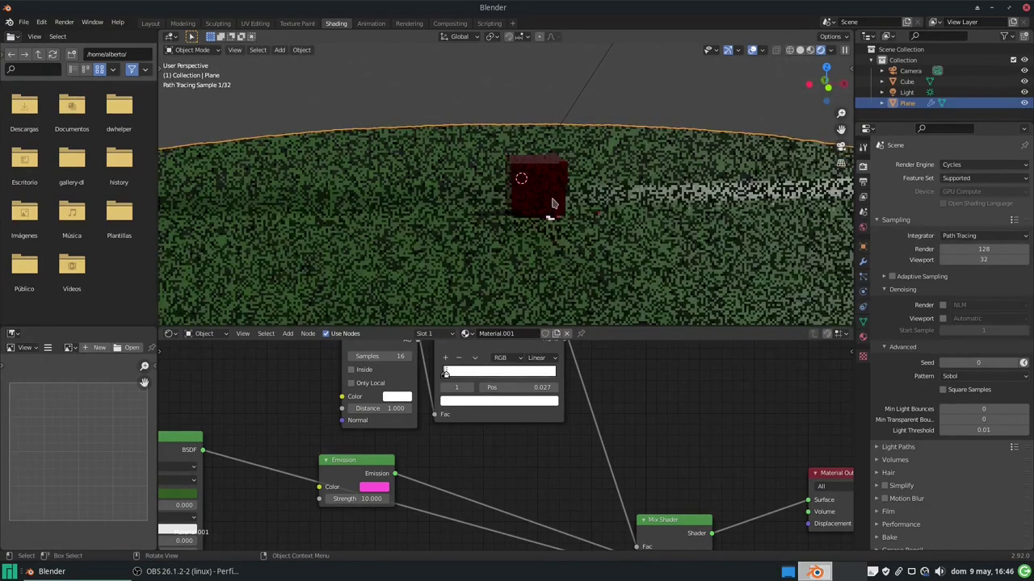
click(554, 203)
key(h)
key(z)
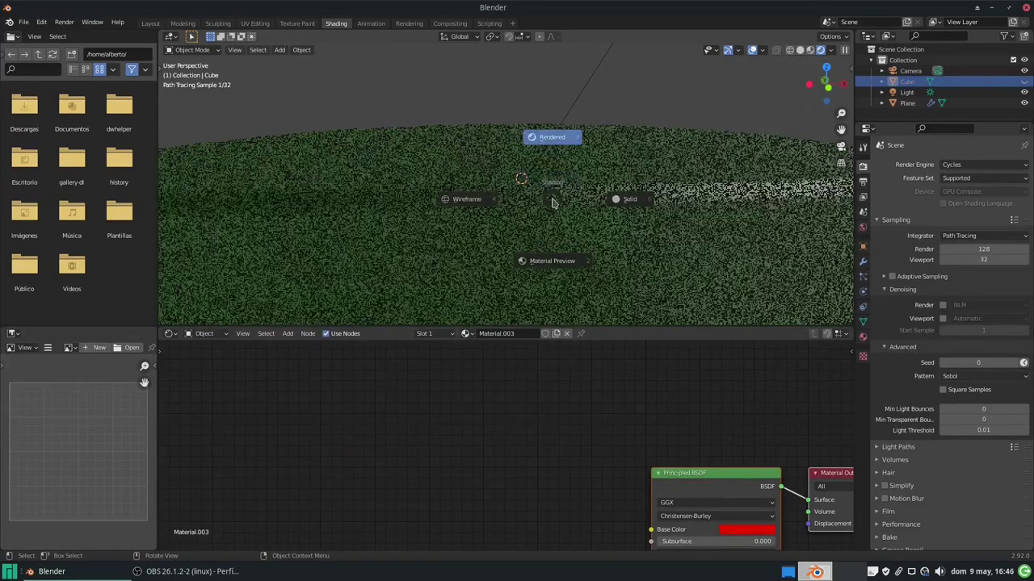
click(553, 203)
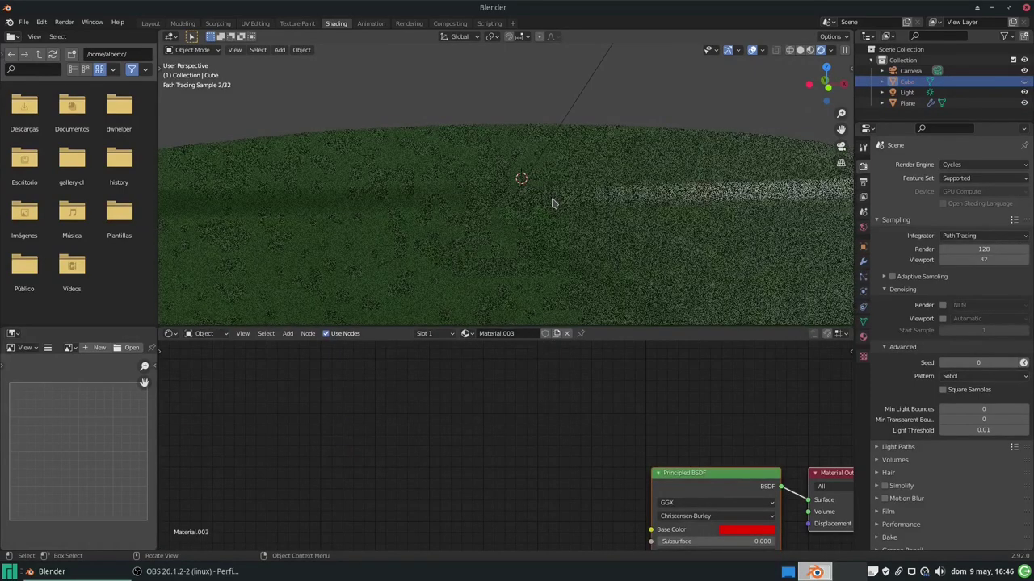
key(alt+h)
key(g)
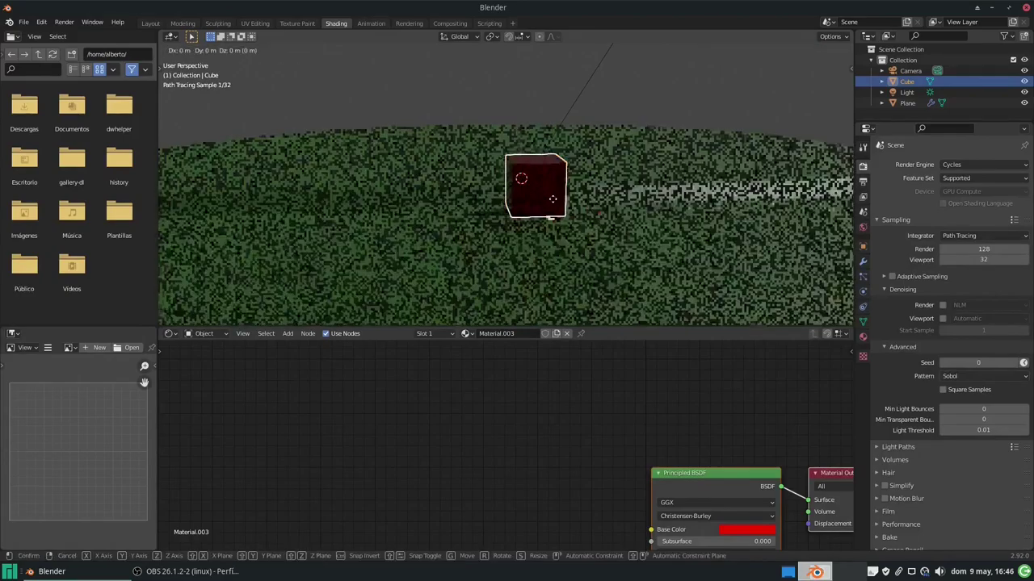
key(z)
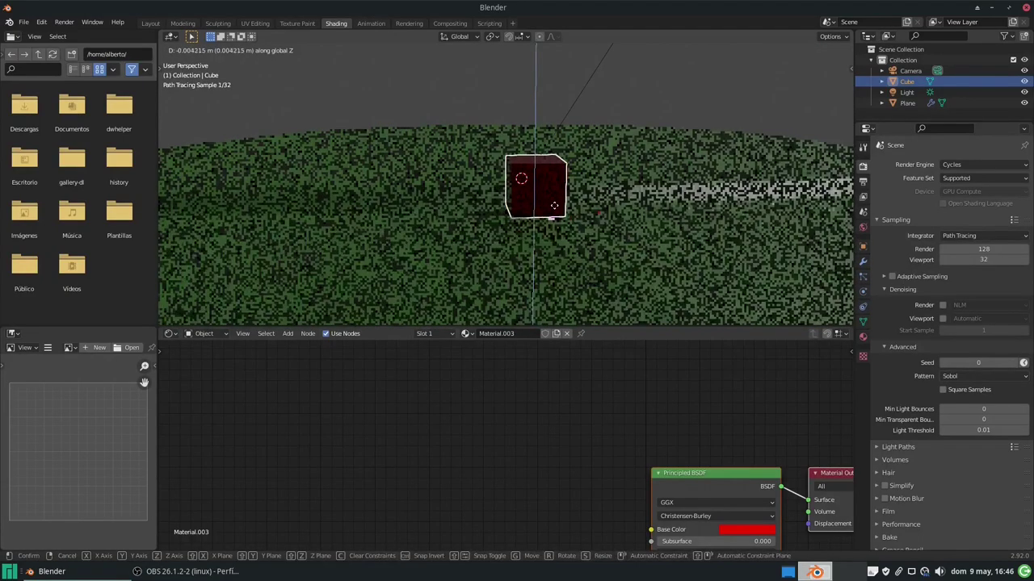
click(554, 205)
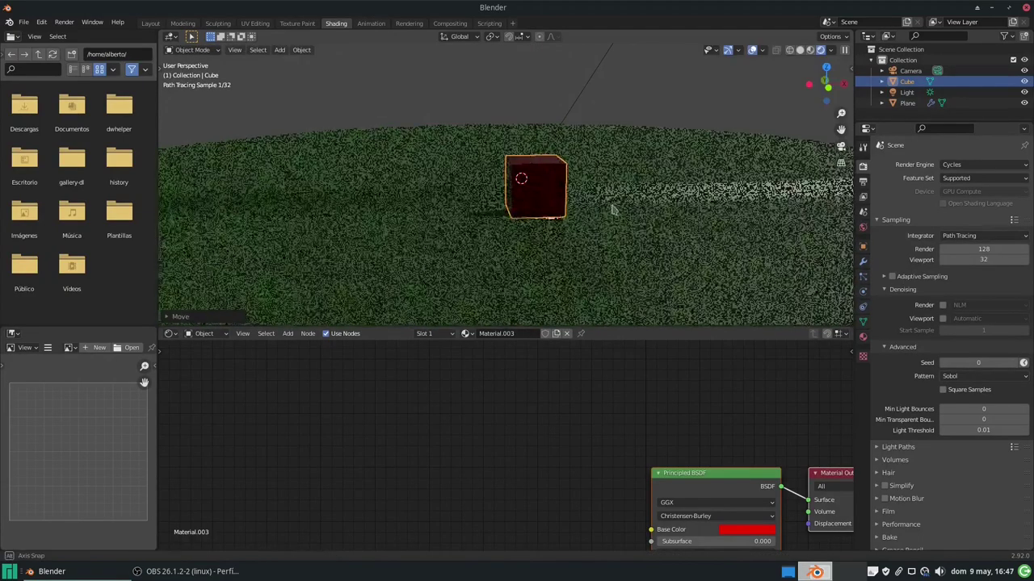
- Switch to the Animation workspace and view the whole plane with Numpad 0
middle_drag(611, 210, 566, 232)
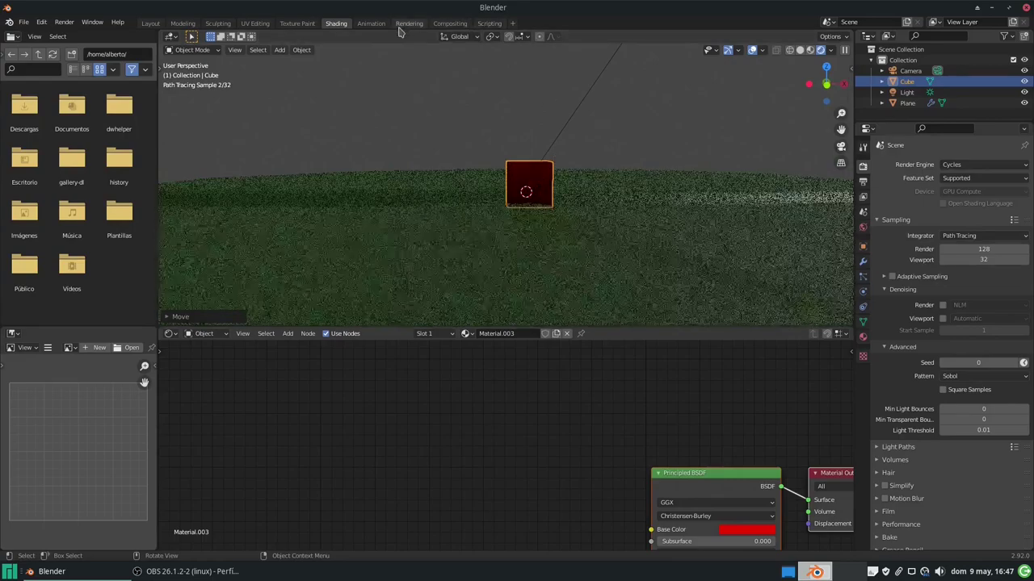
click(372, 22)
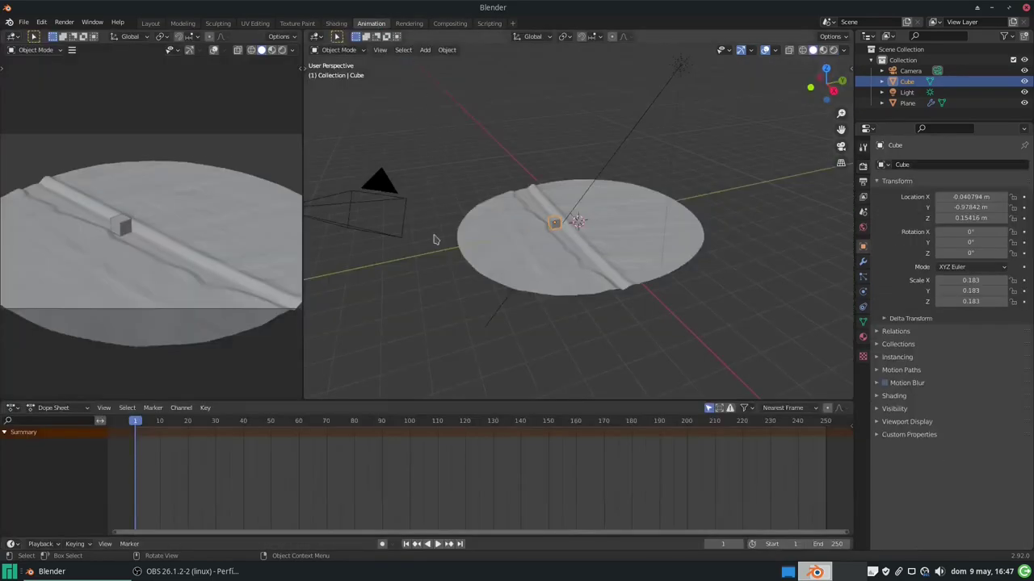
key(KP_0)
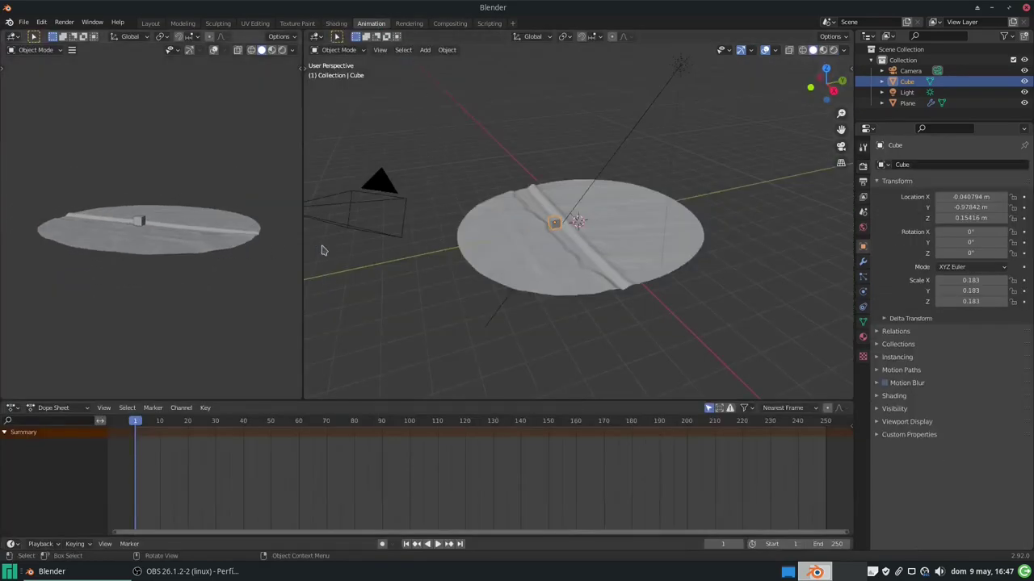
- Slide the cube left along X to -2.3091 m and keyframe its location at frame 1
middle_drag(562, 239, 570, 235)
scroll(572, 235, up, 5)
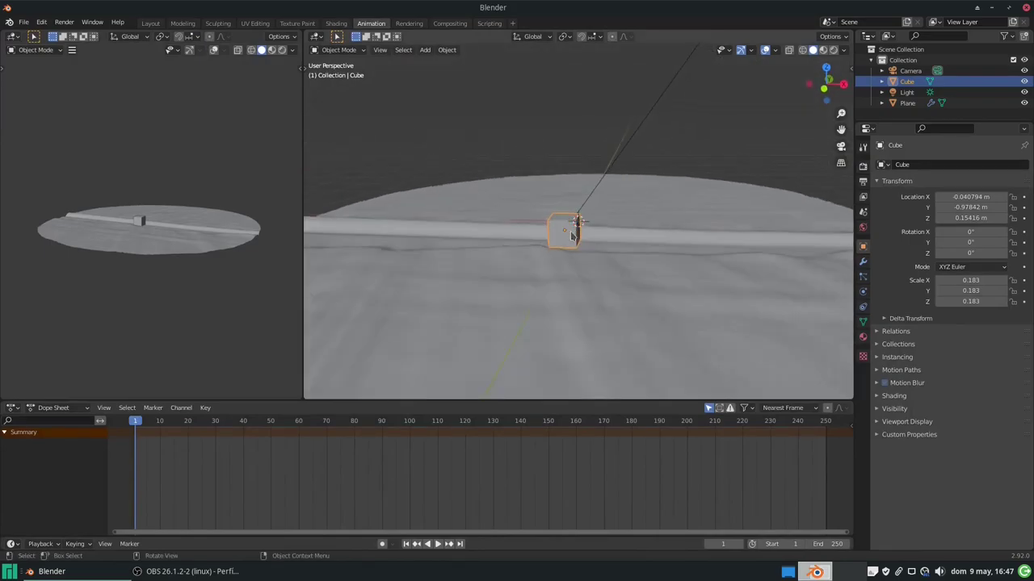
click(571, 236)
click(567, 238)
key(h)
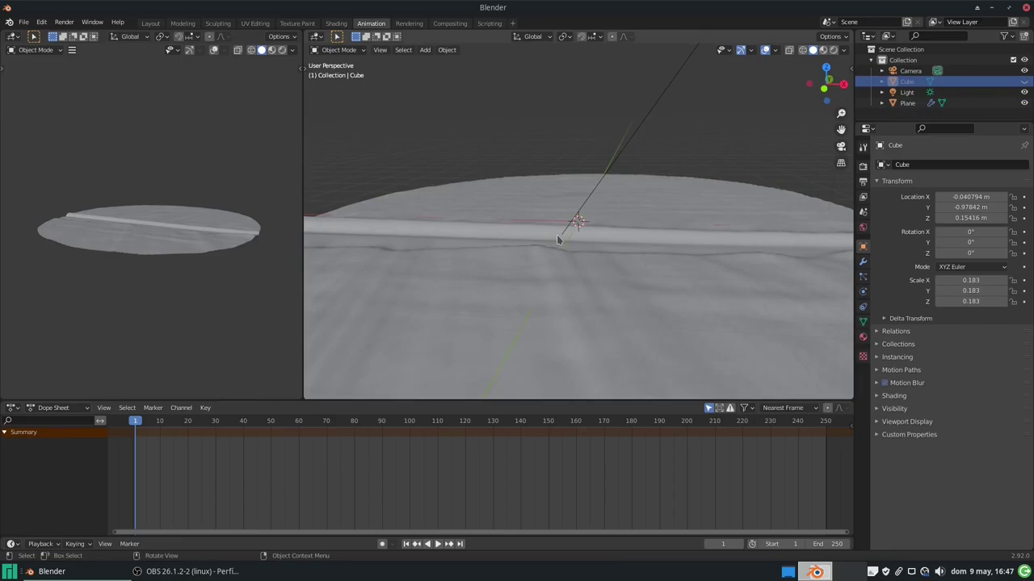
key(x)
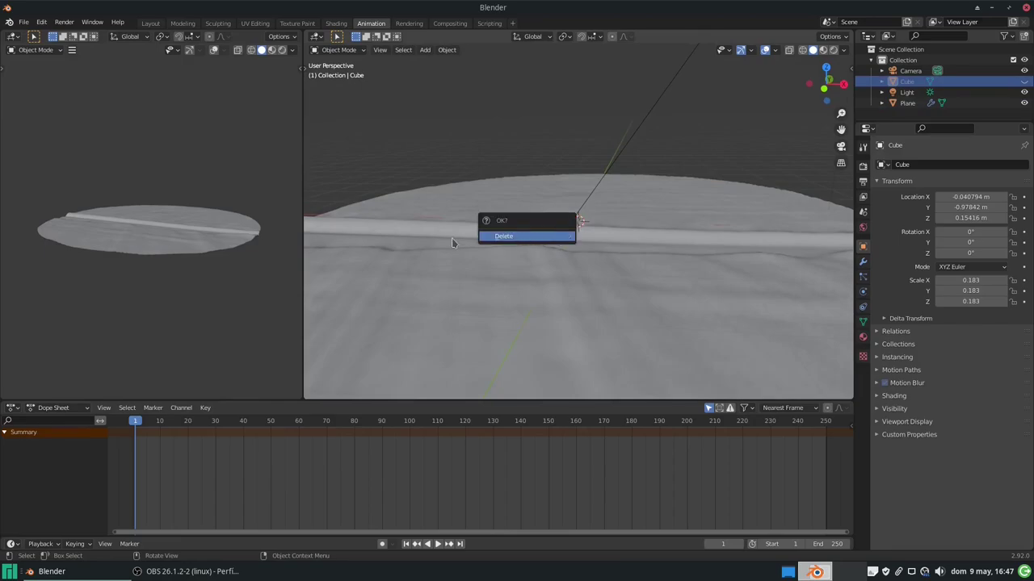
key(alt)
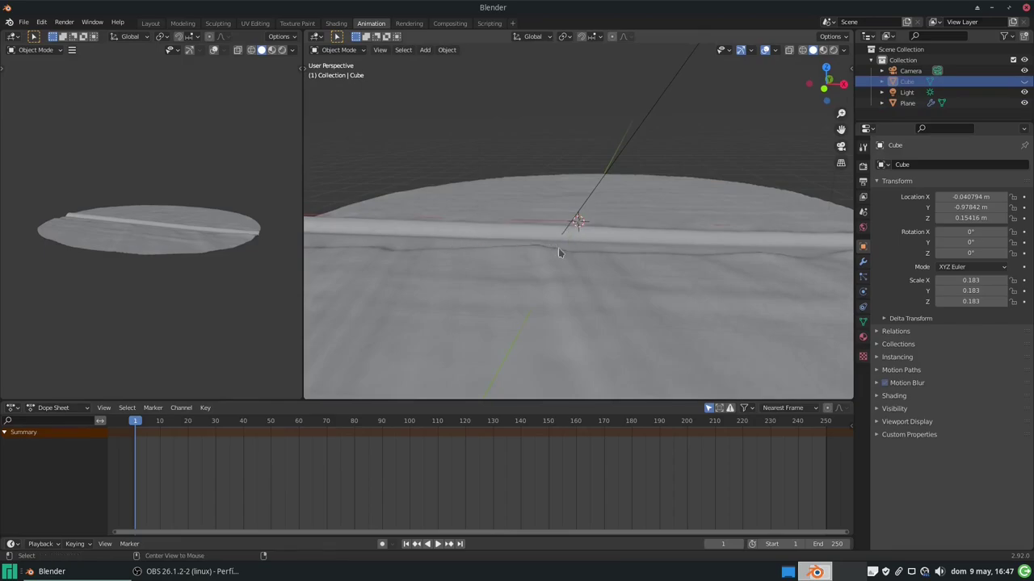
key(alt+h)
key(g)
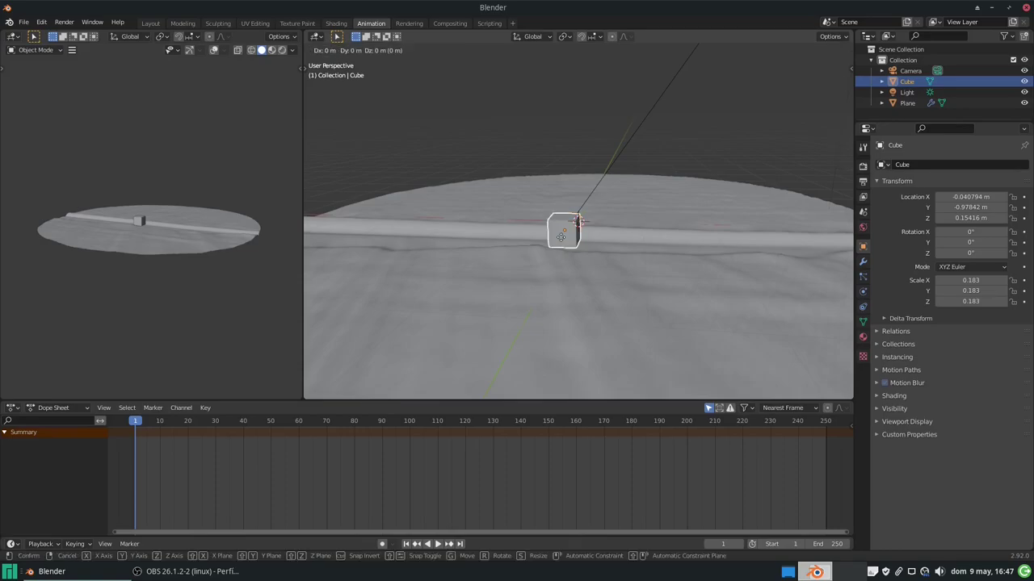
key(x)
click(401, 236)
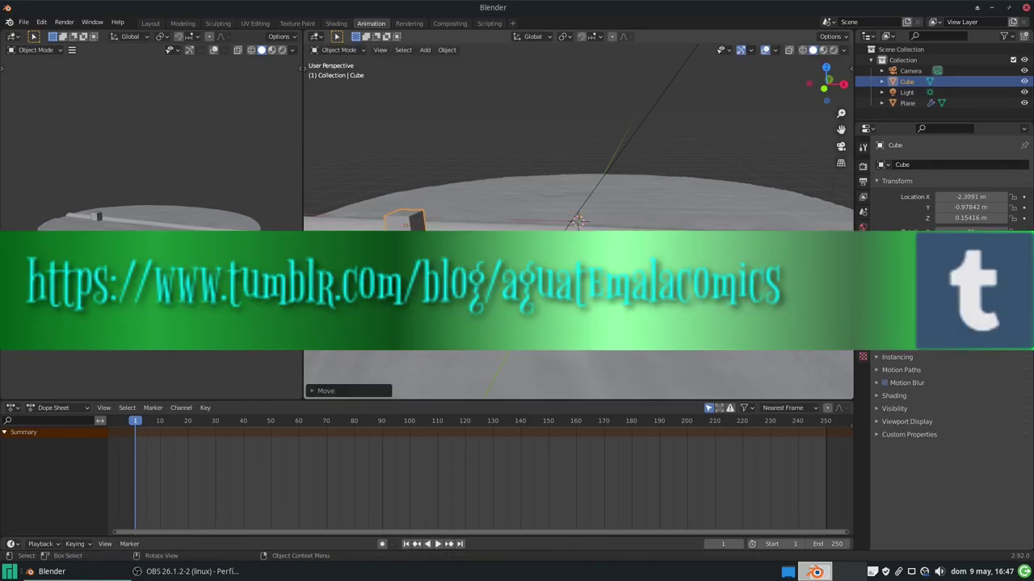
key(i)
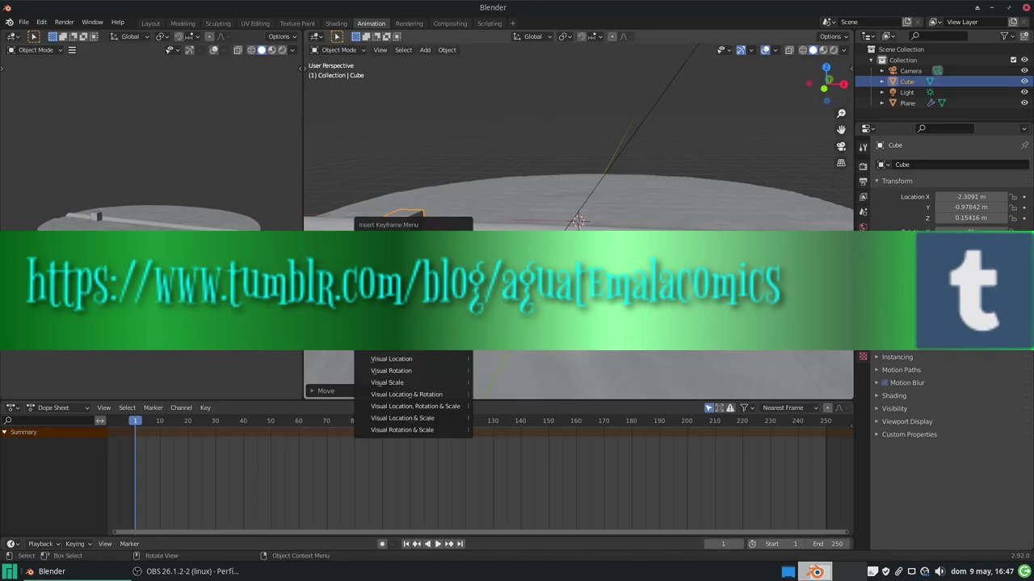
key(Return)
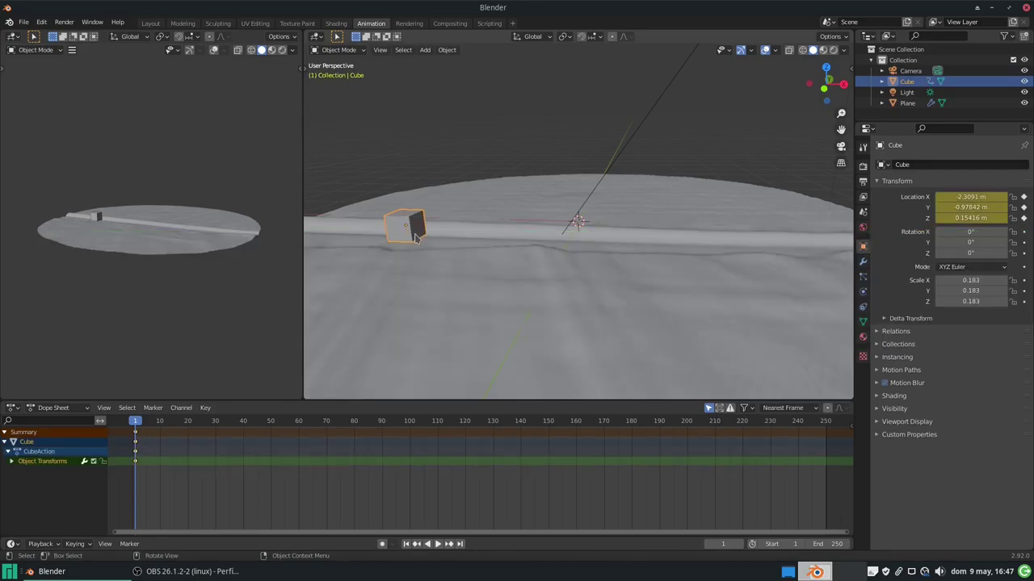
- At frame 60, slide the cube right along X to 2.0093 m and keyframe its location
click(299, 421)
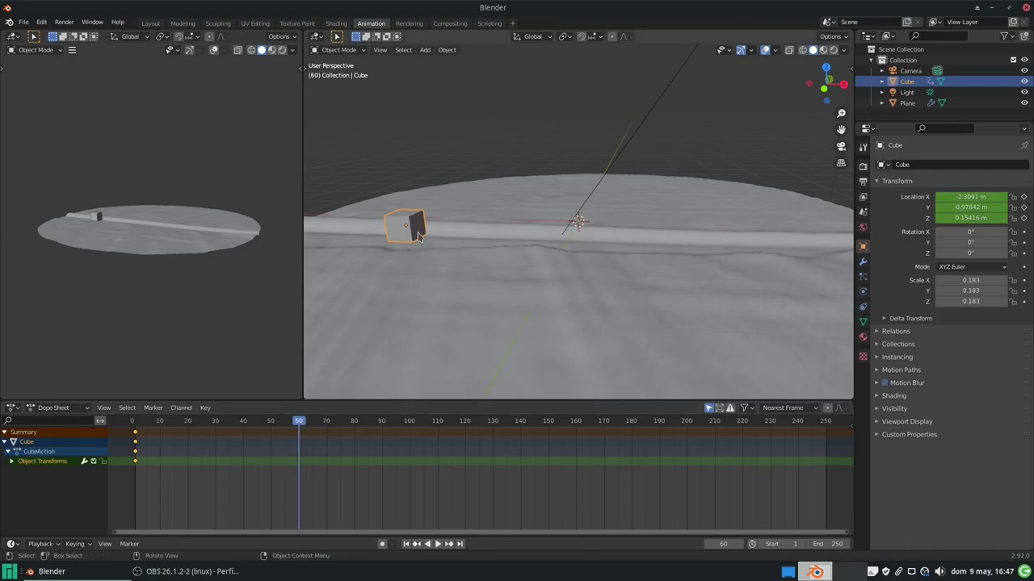
key(g)
key(x)
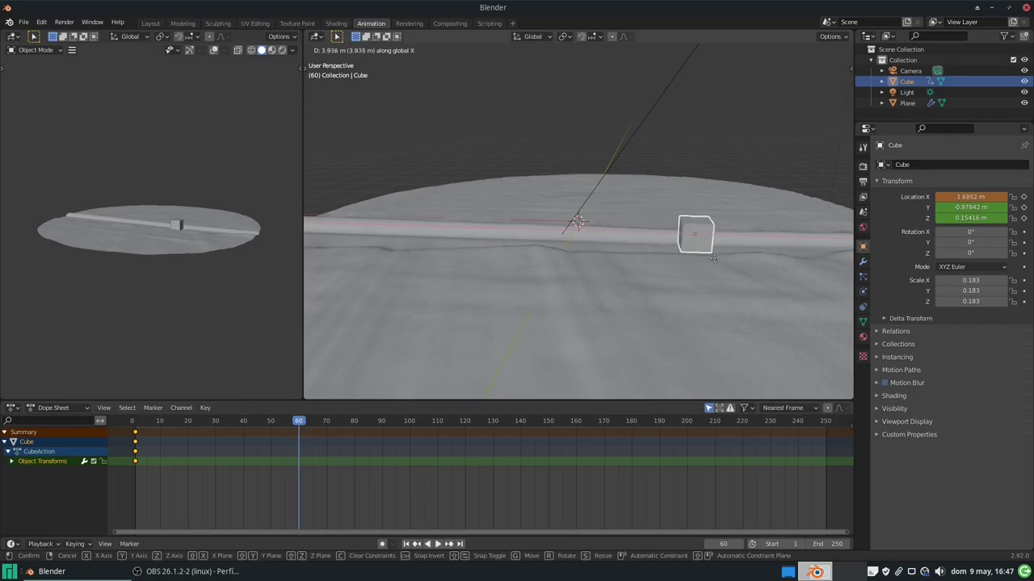
click(738, 262)
key(i)
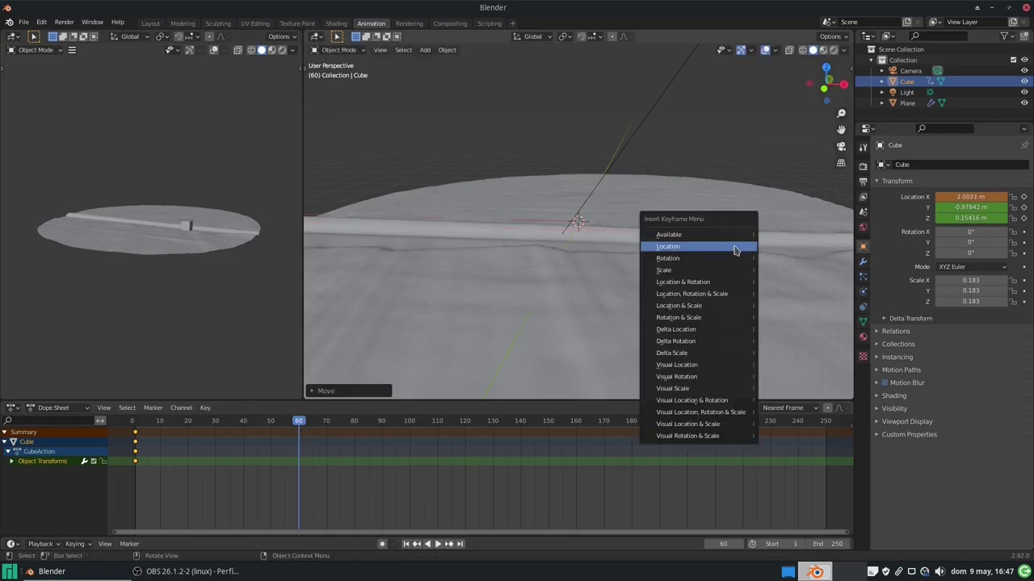
click(731, 247)
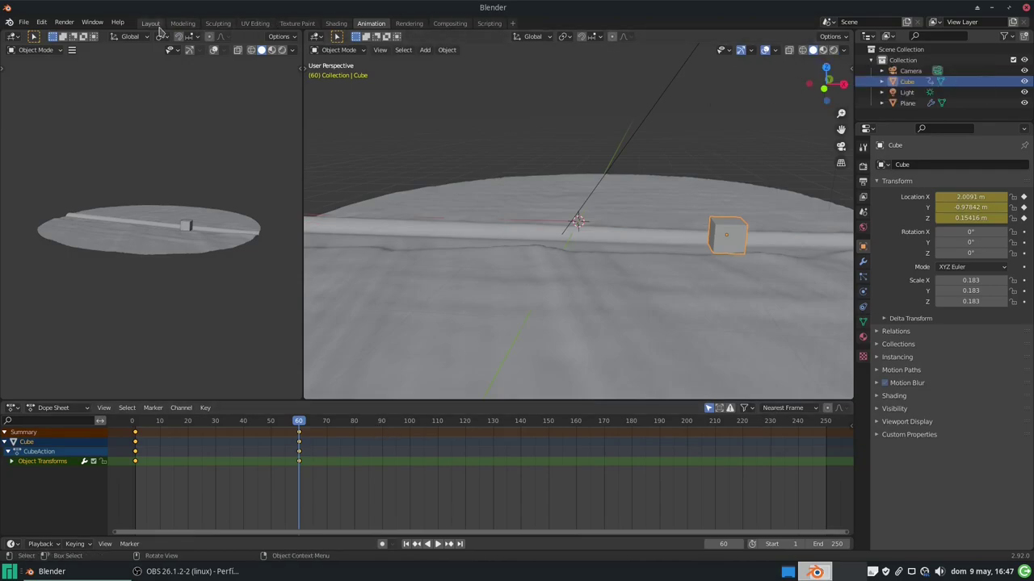
- Return to the Layout workspace, rewind to frame 1 and switch to Rendered shading
click(186, 24)
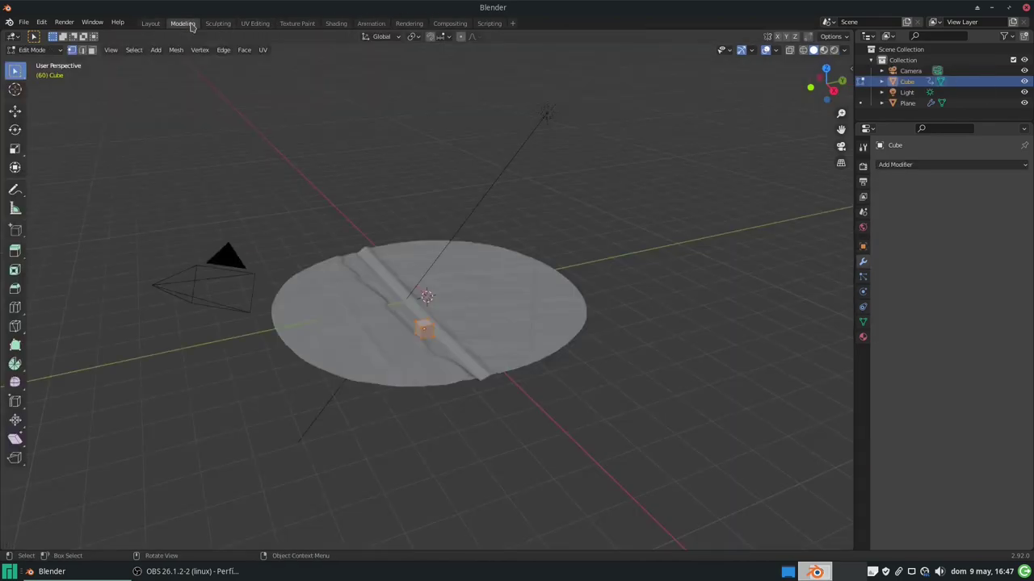
click(150, 23)
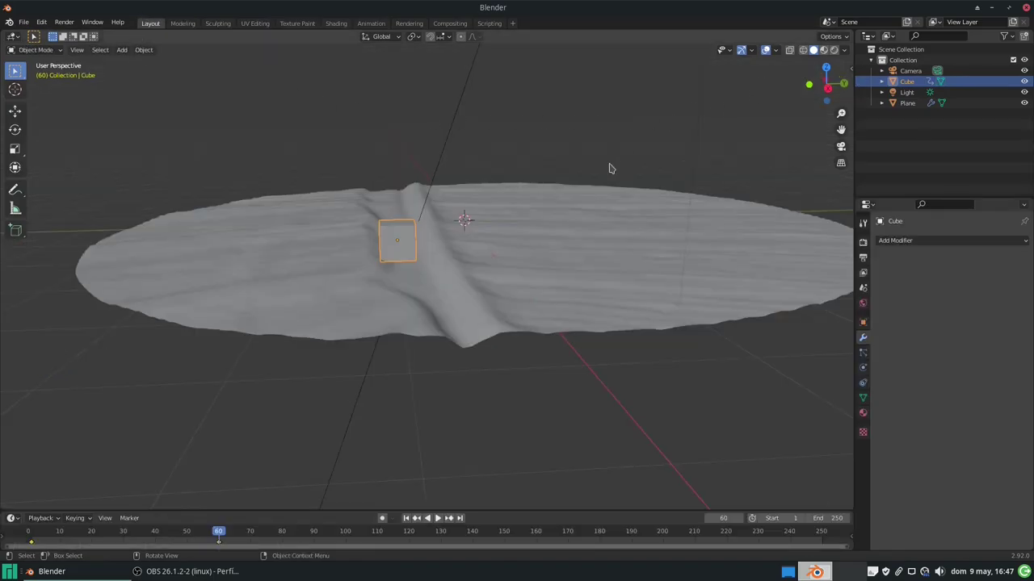
mouse_move(610, 168)
middle_down()
mouse_move(454, 277)
mouse_move(495, 302)
mouse_move(547, 305)
mouse_move(537, 298)
middle_up()
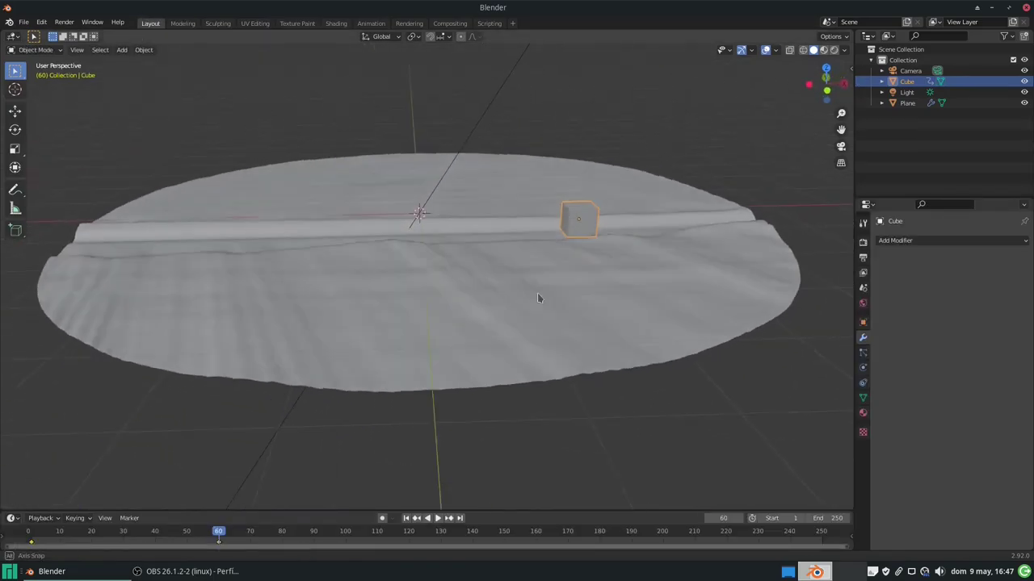
click(406, 519)
click(834, 50)
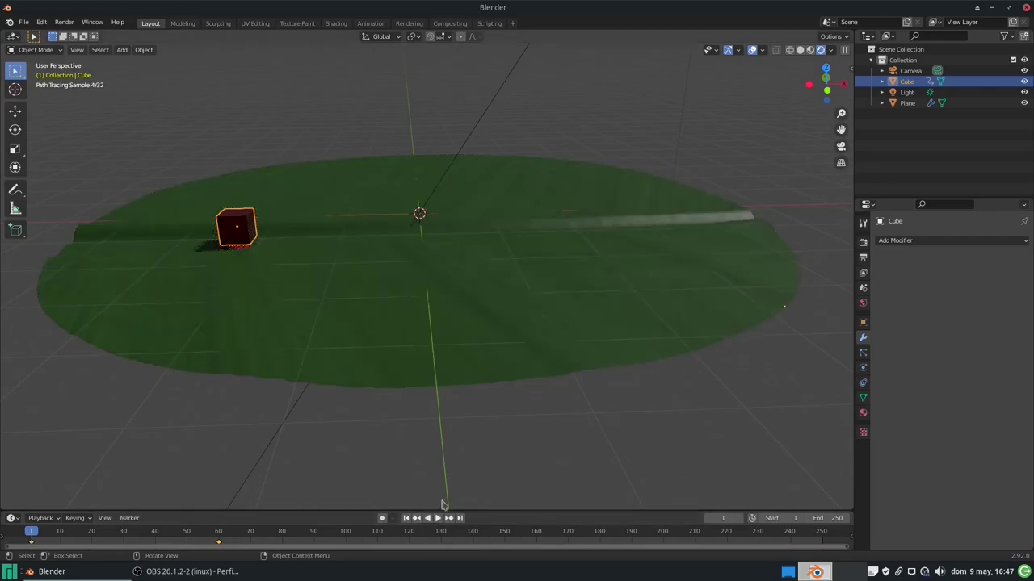
- Play the cube's slide, stop it, and show the Render Properties
click(436, 521)
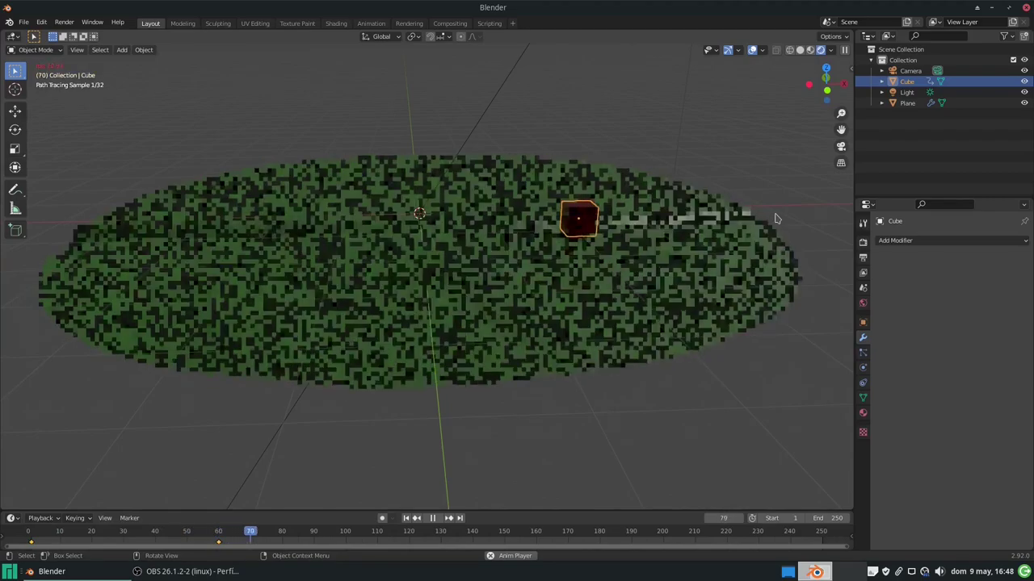
key(Escape)
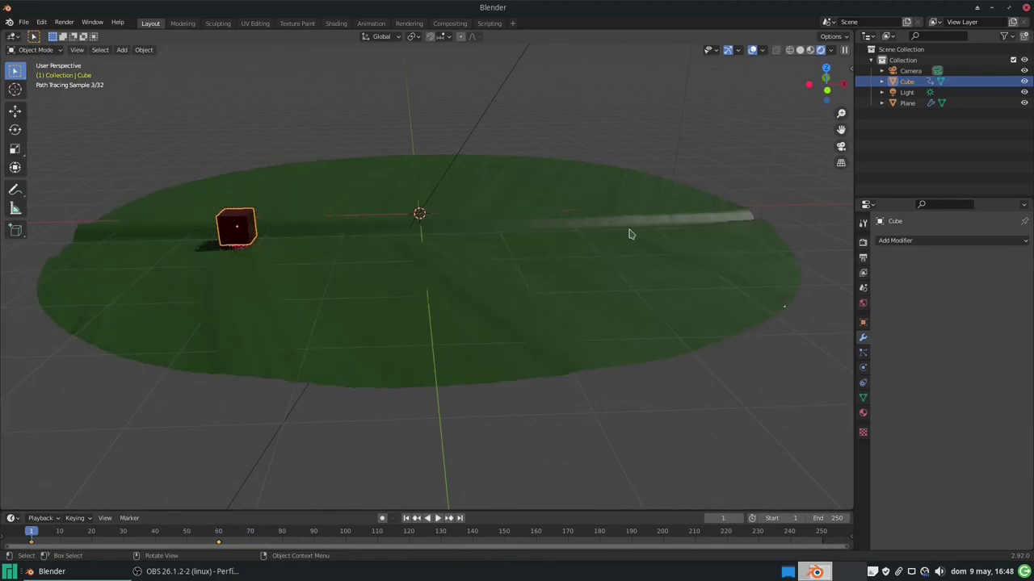
click(862, 241)
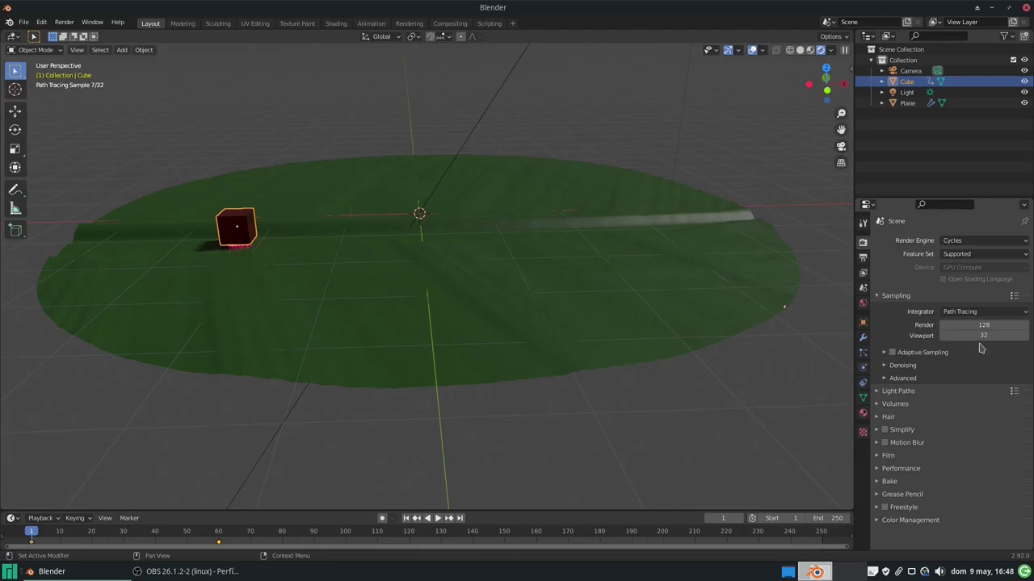
- Set the viewport sample count to 64
click(982, 336)
text(64)
key(Return)
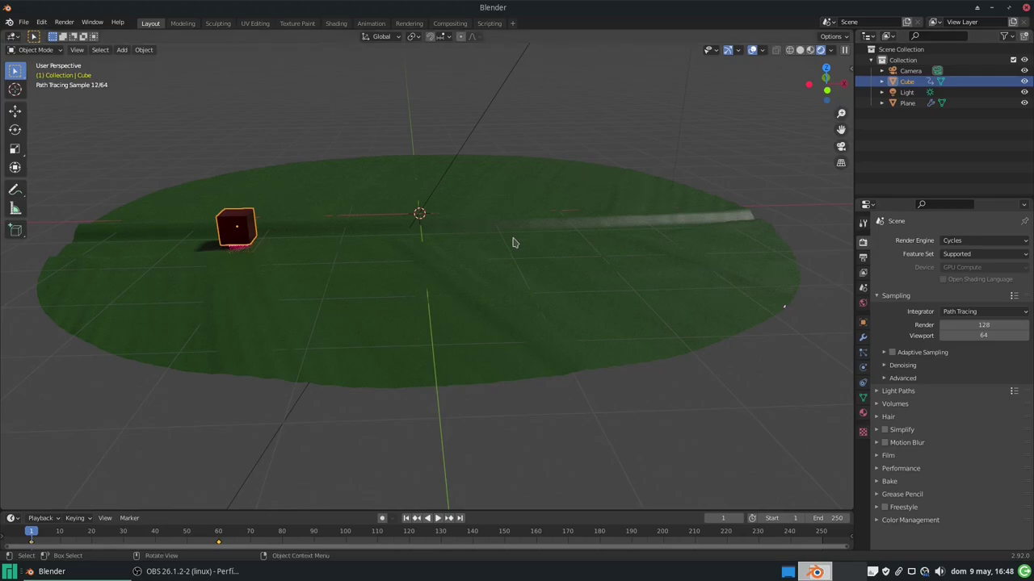
key(g)
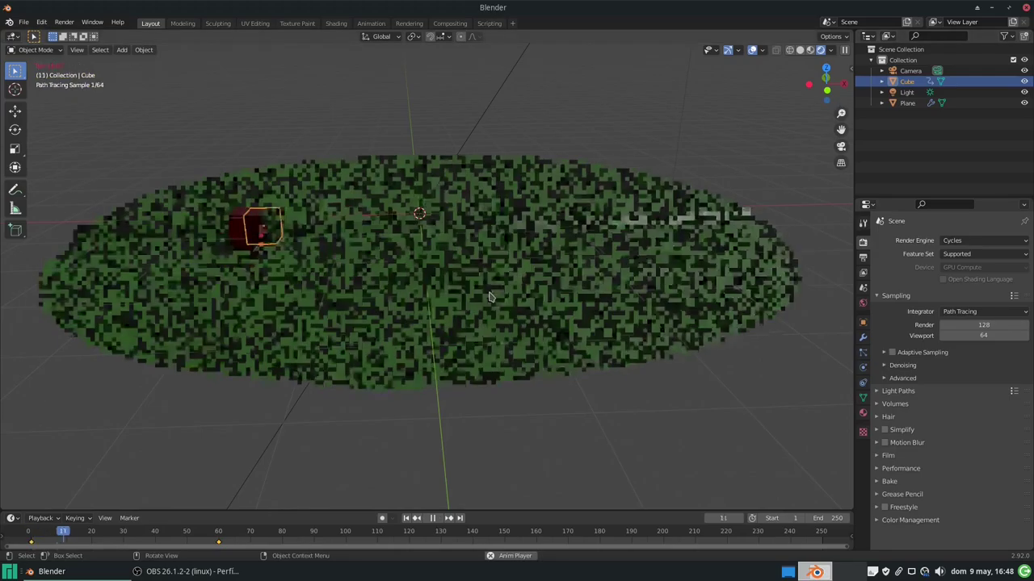
key(Escape)
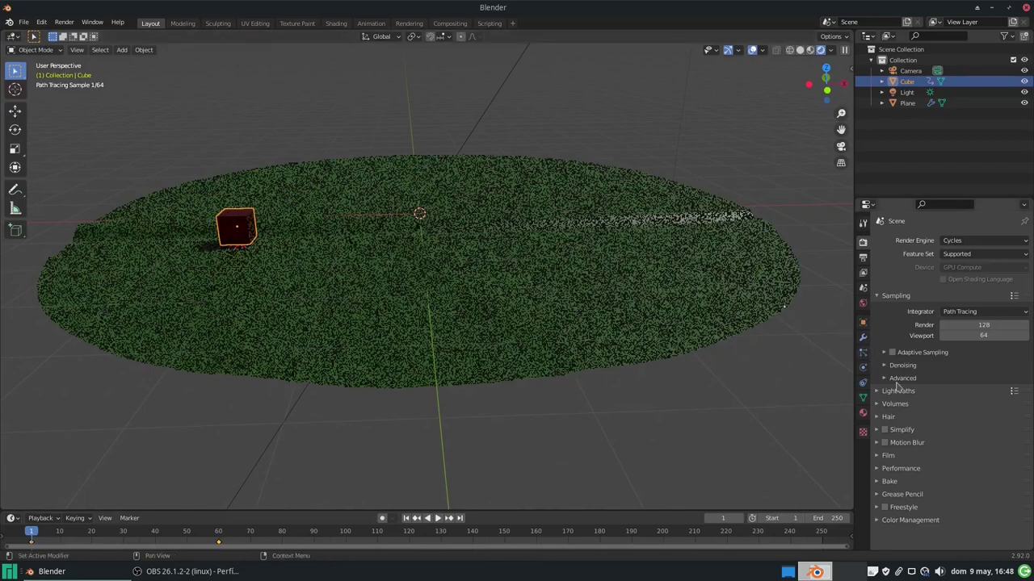
- Compare playback with viewport denoising on and off, leave it off, and go to frame 121
click(884, 366)
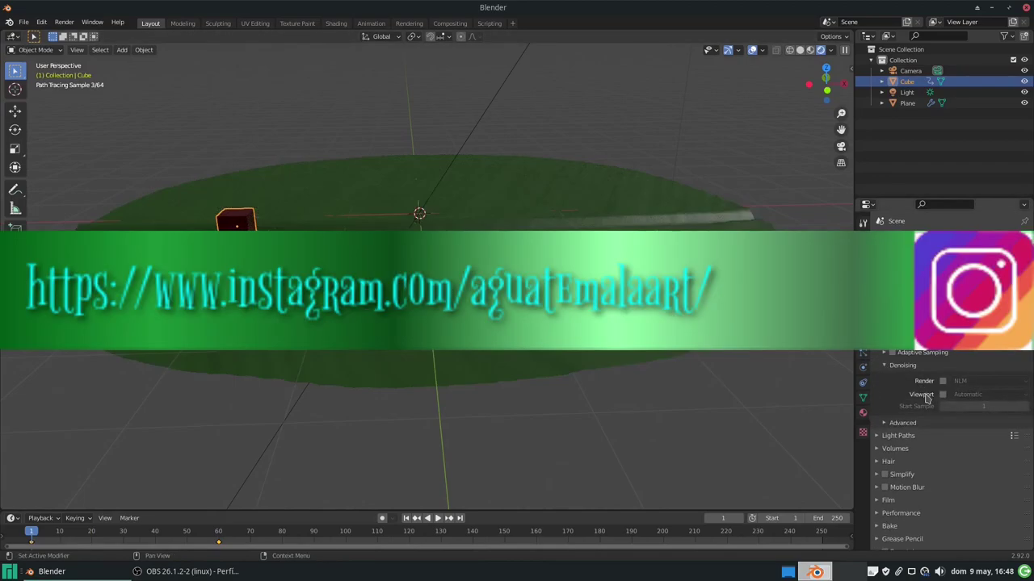
click(942, 396)
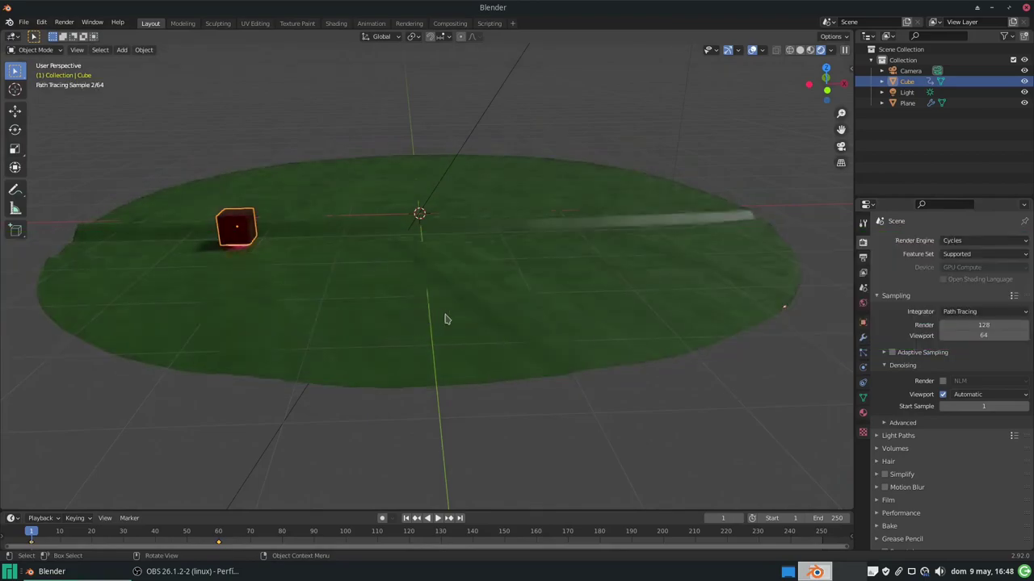
key(space)
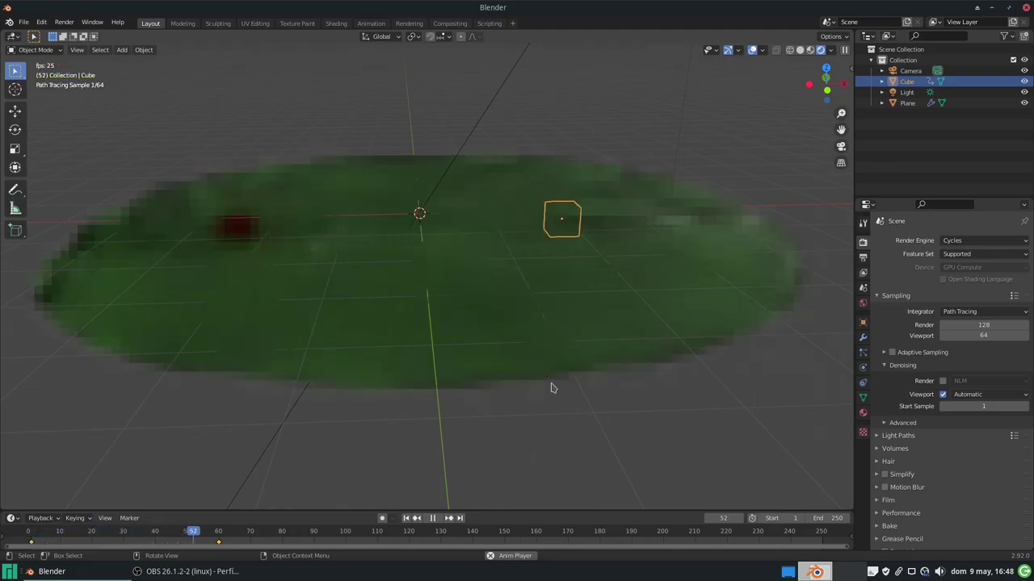
key(Escape)
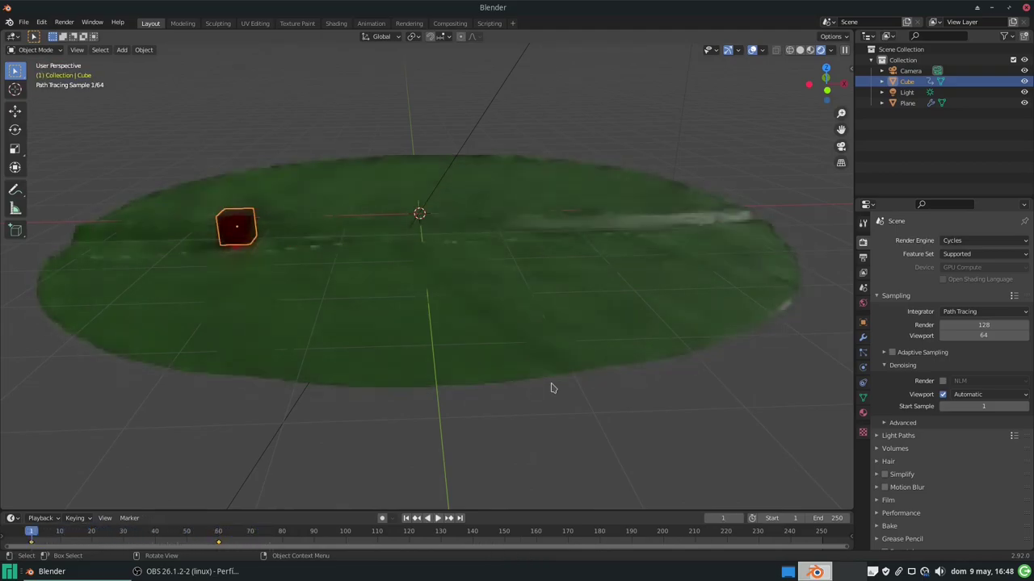
click(942, 396)
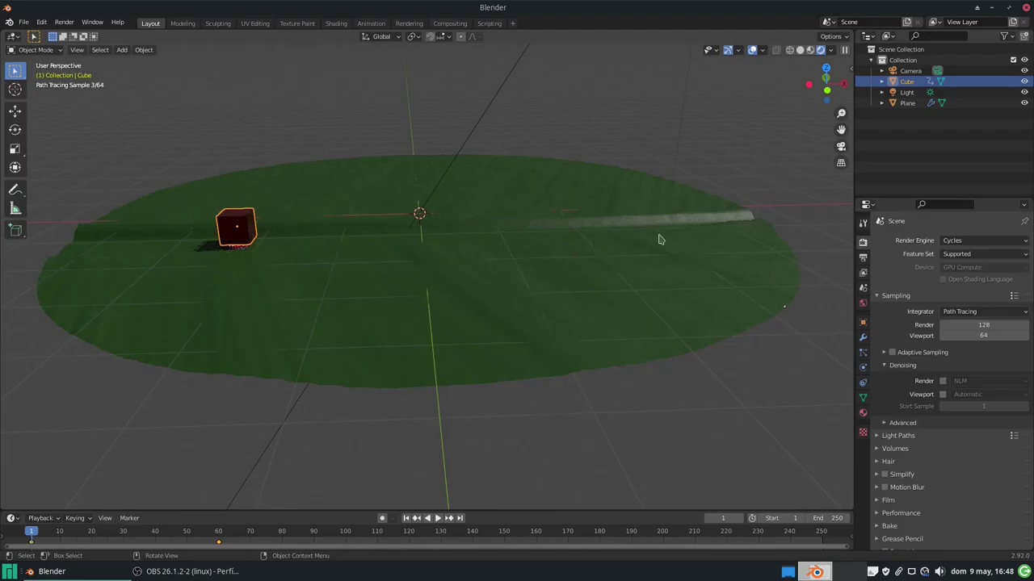
key(space)
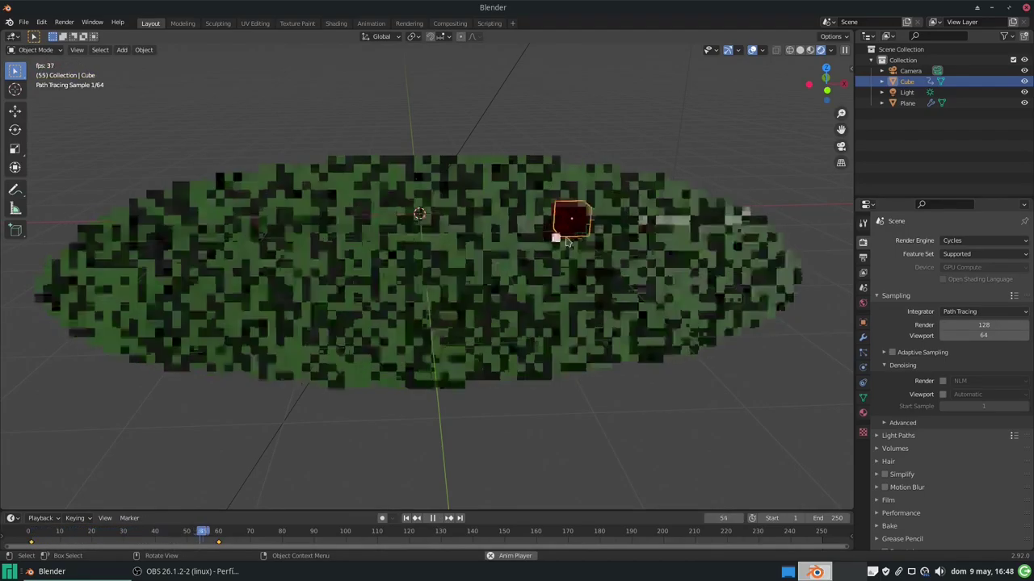
key(Escape)
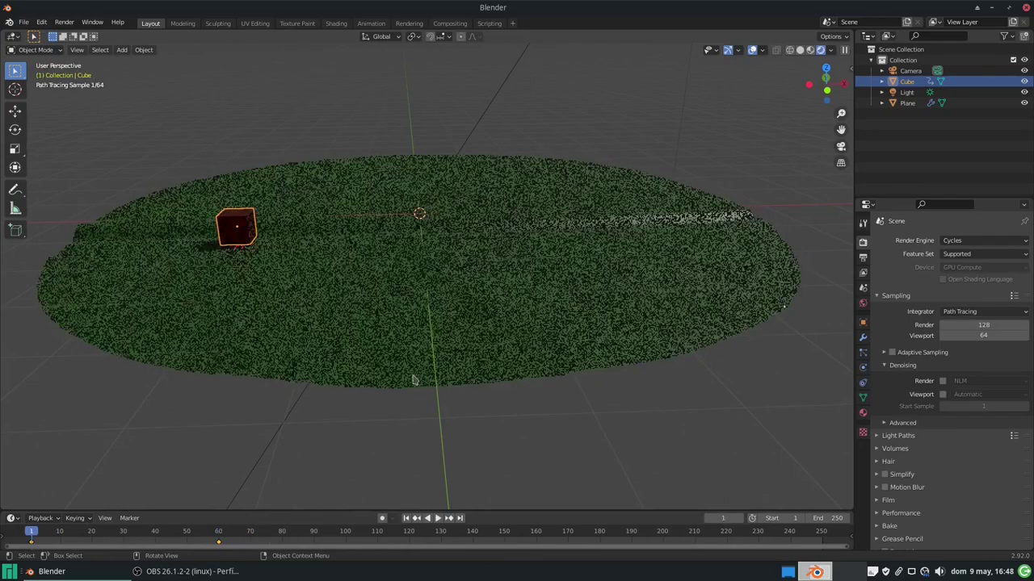
click(411, 540)
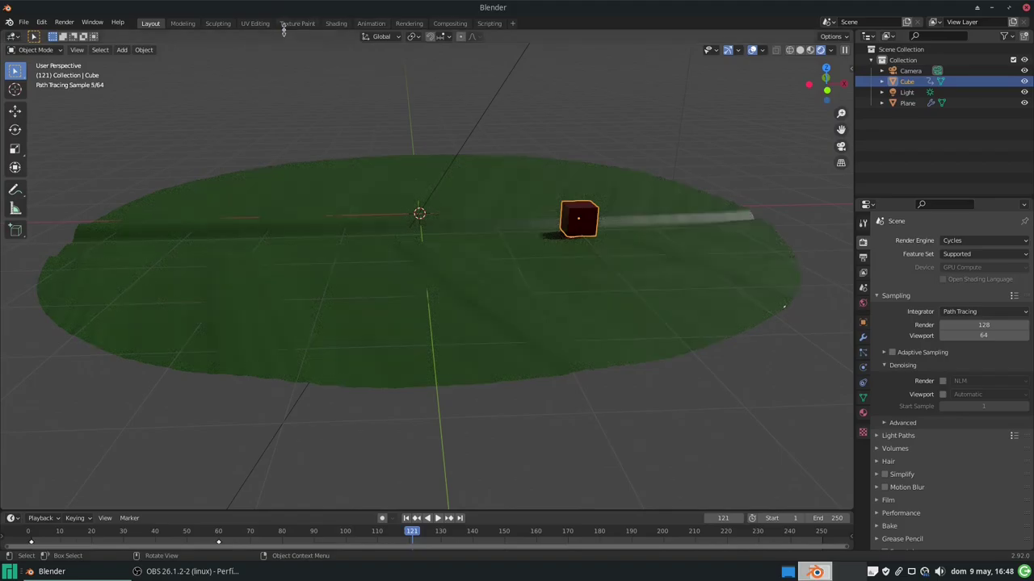
- In the Shading workspace, set the plane material's Emission Strength to 25
click(336, 23)
click(532, 265)
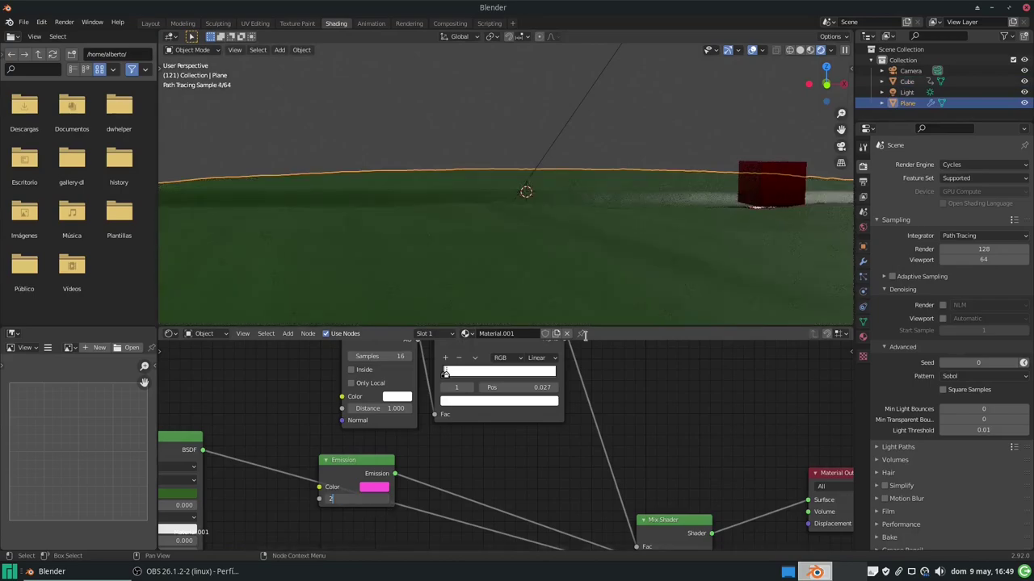
text(5)
key(Return)
- Orbit and zoom around the glowing scene and check the camera view with Numpad 0
mouse_move(699, 240)
middle_down()
mouse_move(680, 255)
mouse_move(703, 198)
mouse_move(669, 222)
mouse_move(658, 203)
mouse_move(642, 212)
mouse_move(647, 241)
middle_up()
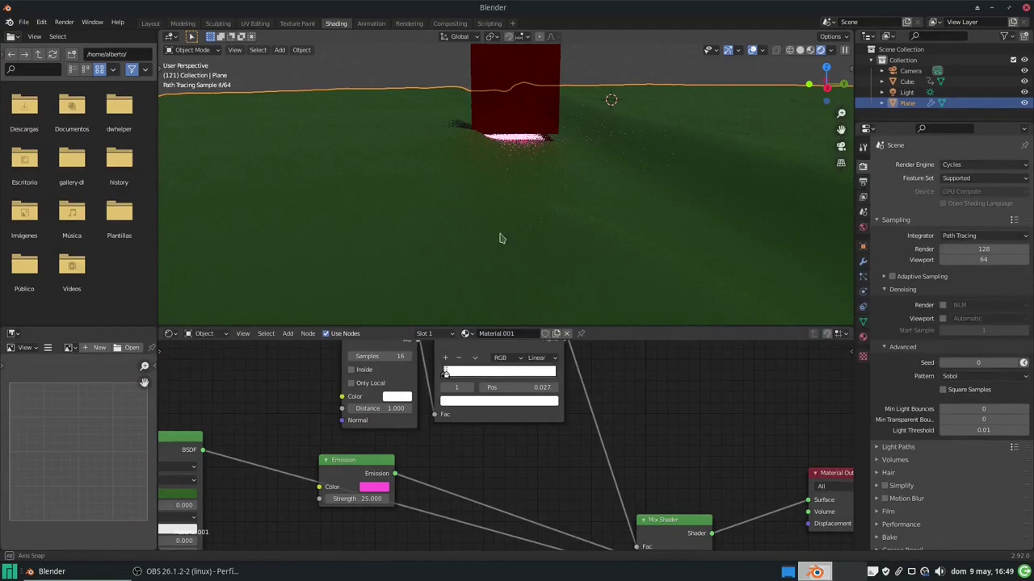
middle_drag(564, 177, 628, 225)
scroll(628, 224, down, 3)
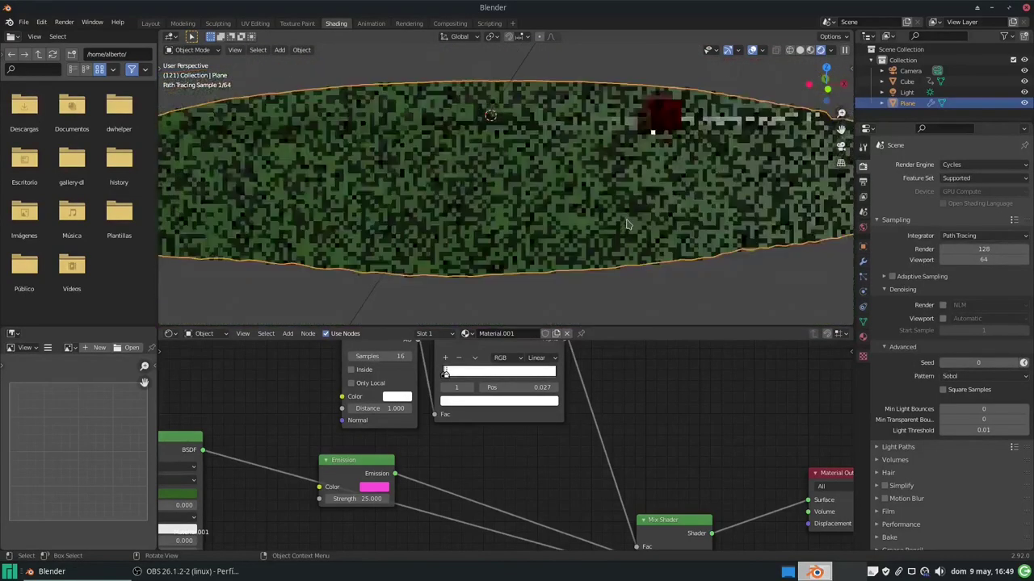
scroll(628, 224, down, 2)
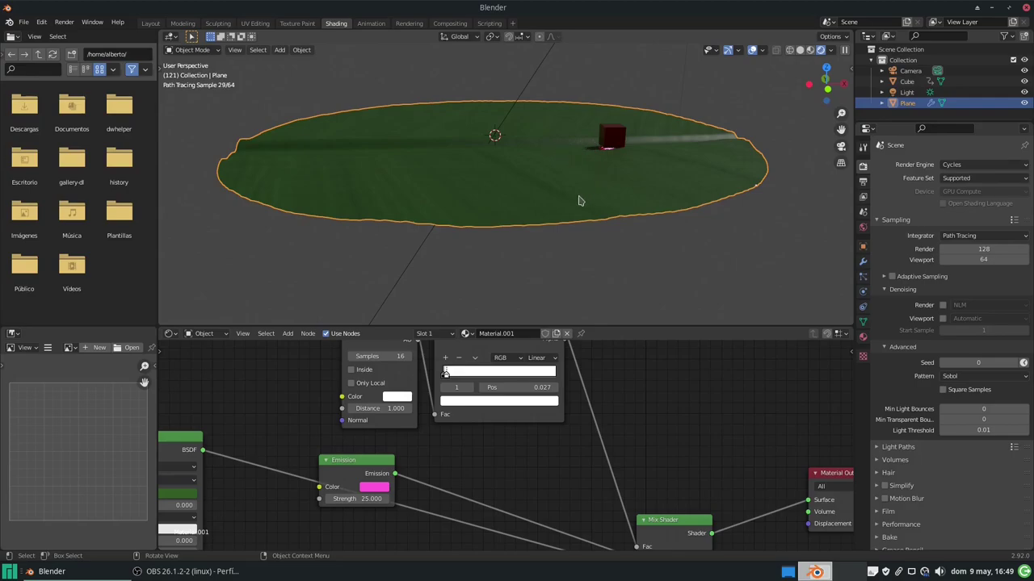
mouse_move(579, 200)
middle_down()
mouse_move(537, 192)
mouse_move(578, 204)
middle_up()
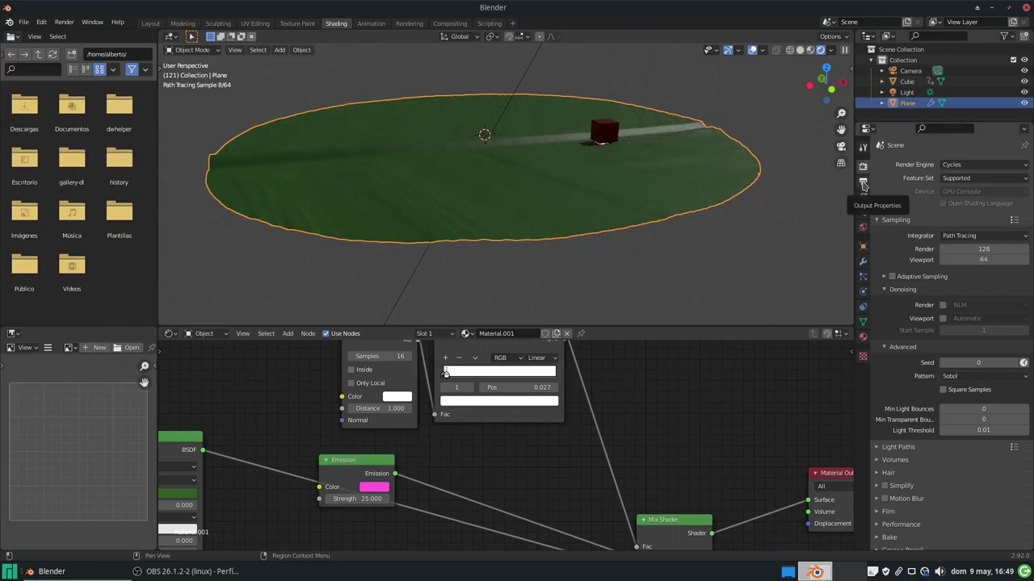
key(KP_0)
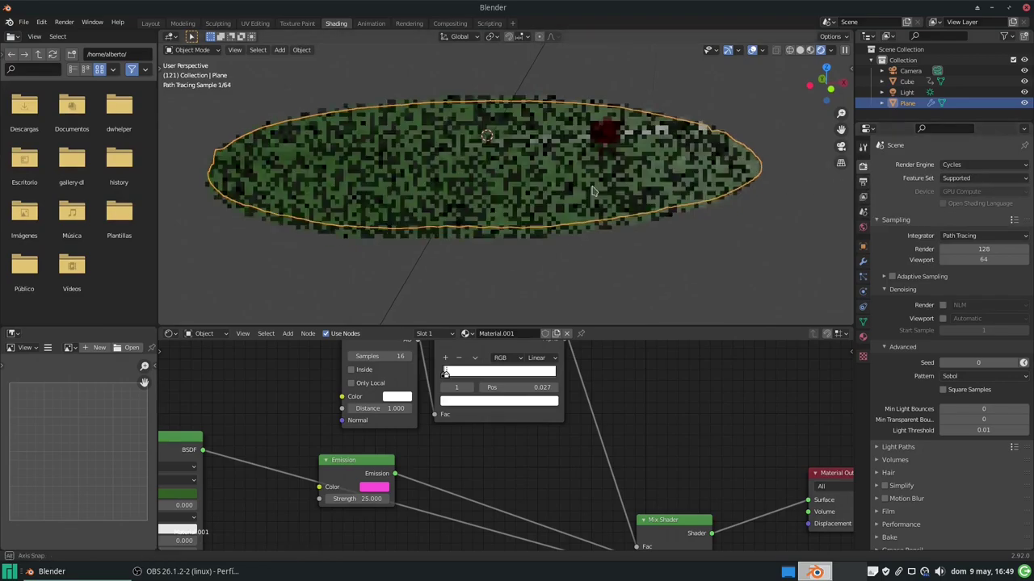
middle_drag(596, 188, 568, 237)
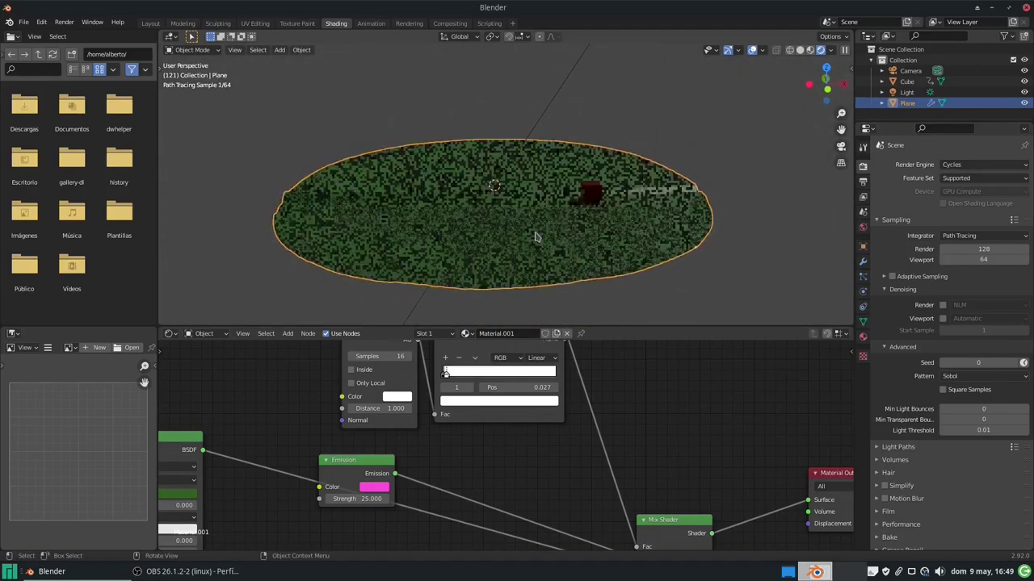
scroll(529, 219, up, 3)
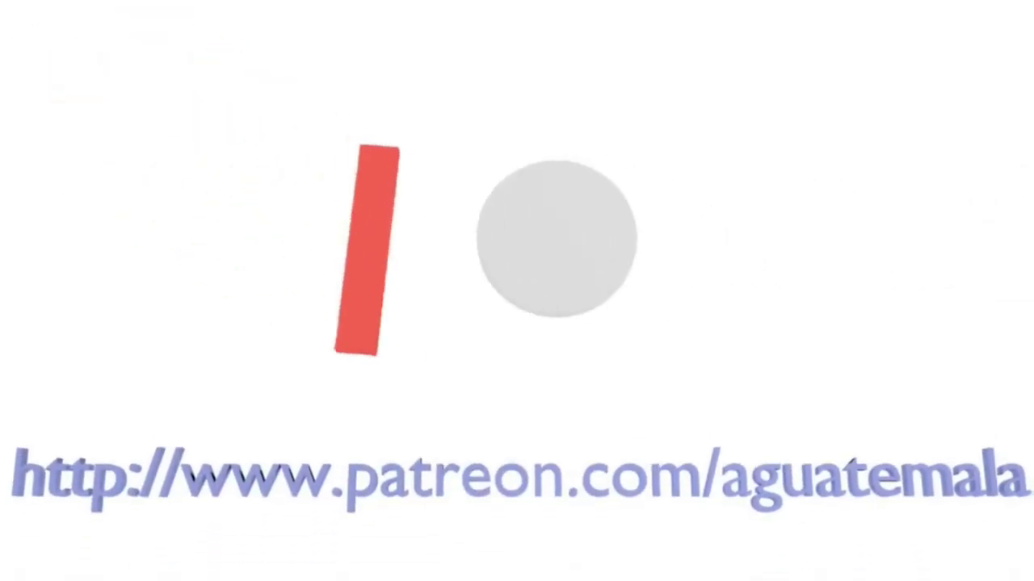